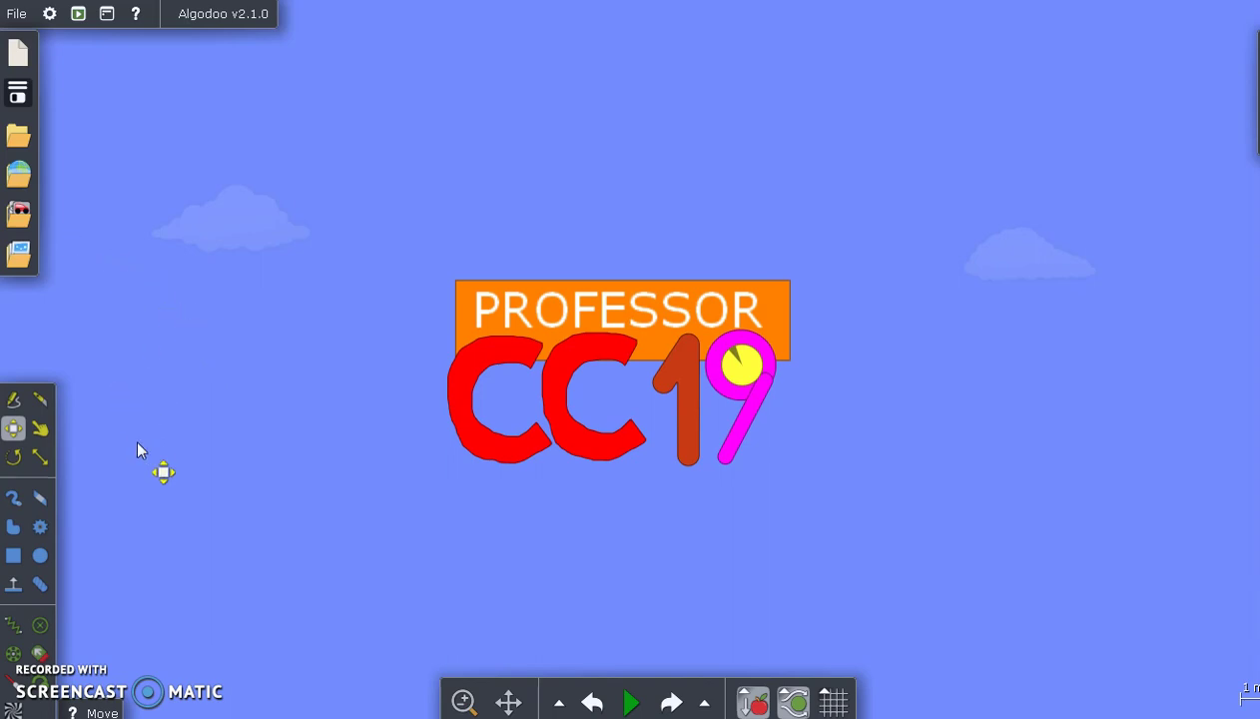
Paint a thick black stroke, then draw a black rectangle below it and a black circle above.
left_click(12, 499)
left_click_drag(217, 222, 265, 405)
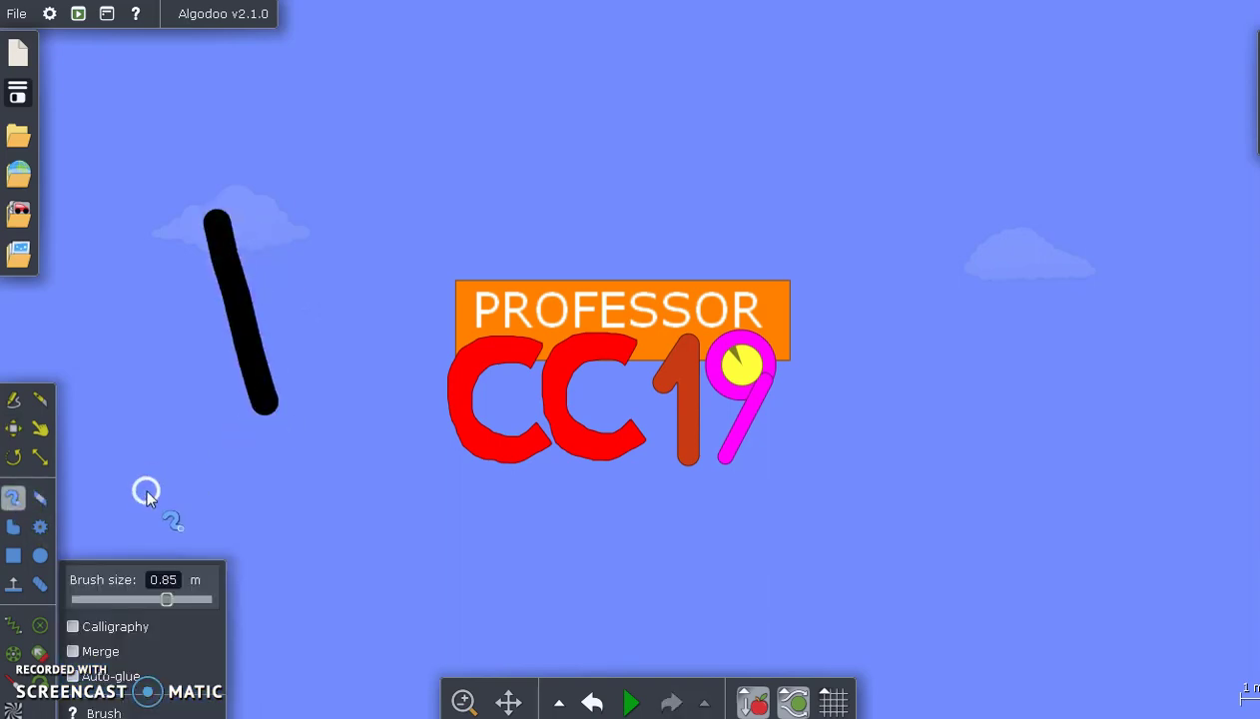
left_click(13, 556)
left_click_drag(261, 513, 397, 613)
left_click(40, 557)
left_click_drag(404, 182, 442, 220)
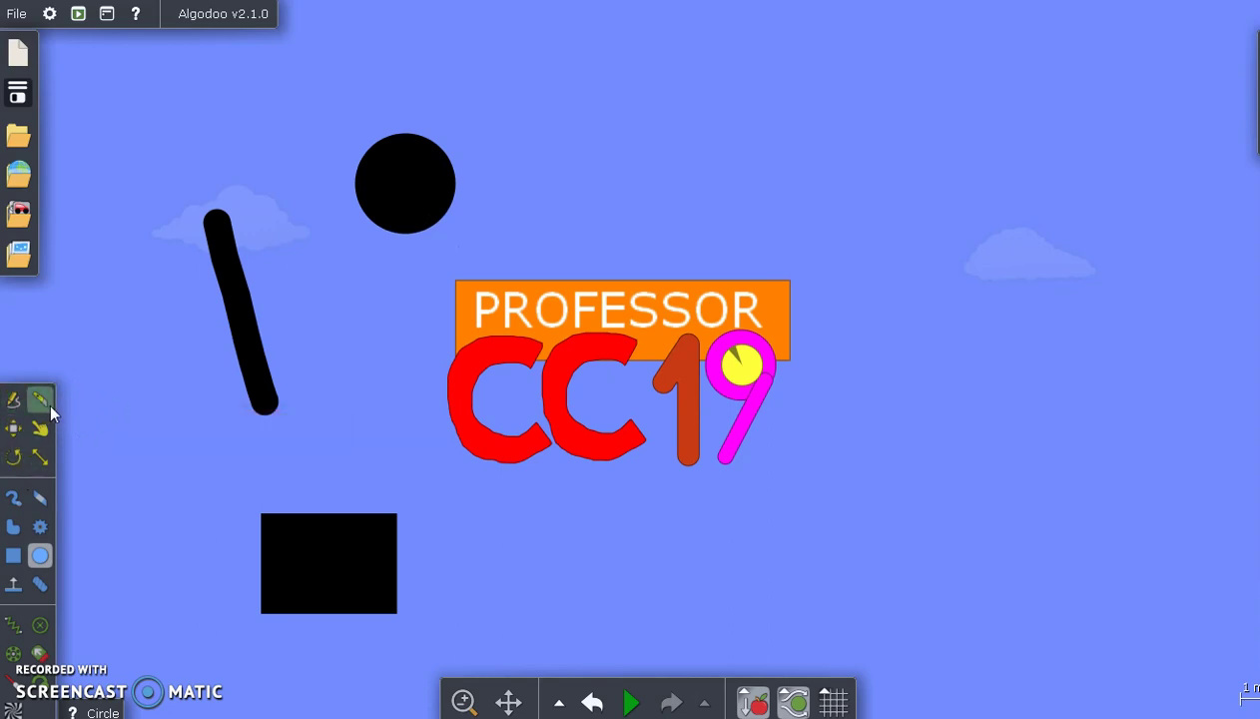
Slice across the stroke, haul the circle during a test run, then rewind twice to the unsimulated scene.
left_click(48, 399)
left_click_drag(284, 292, 61, 382)
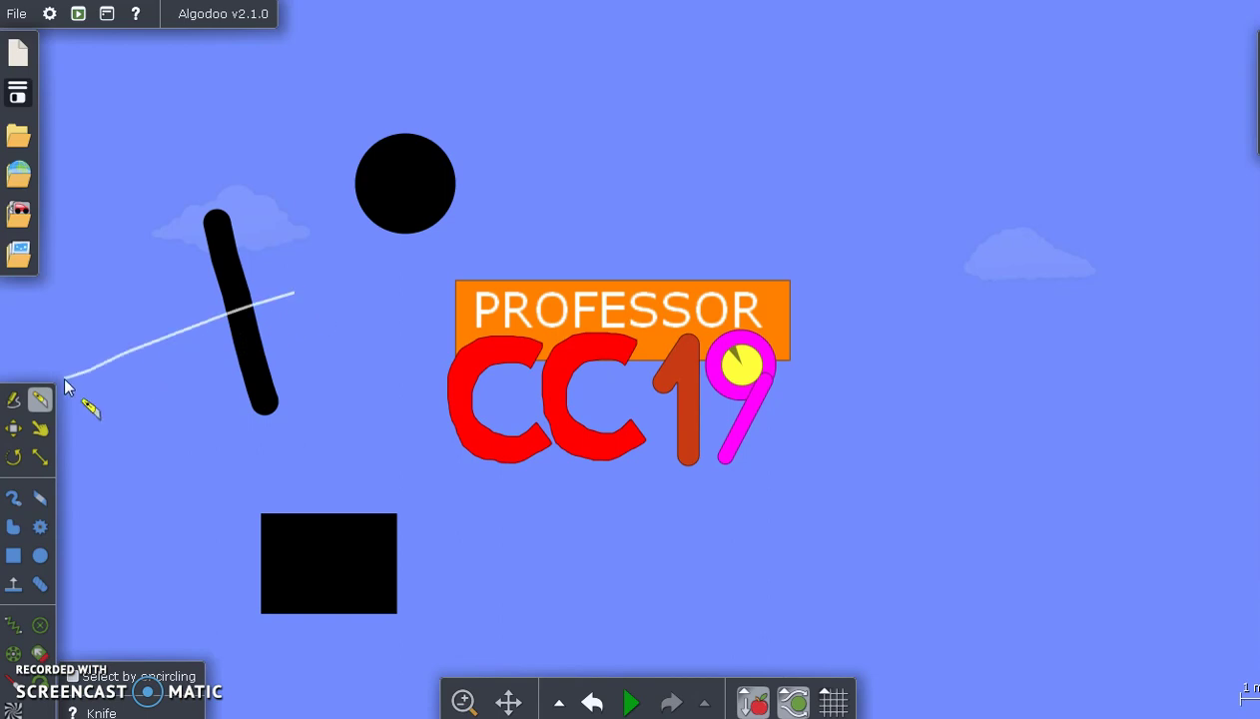
left_click(40, 429)
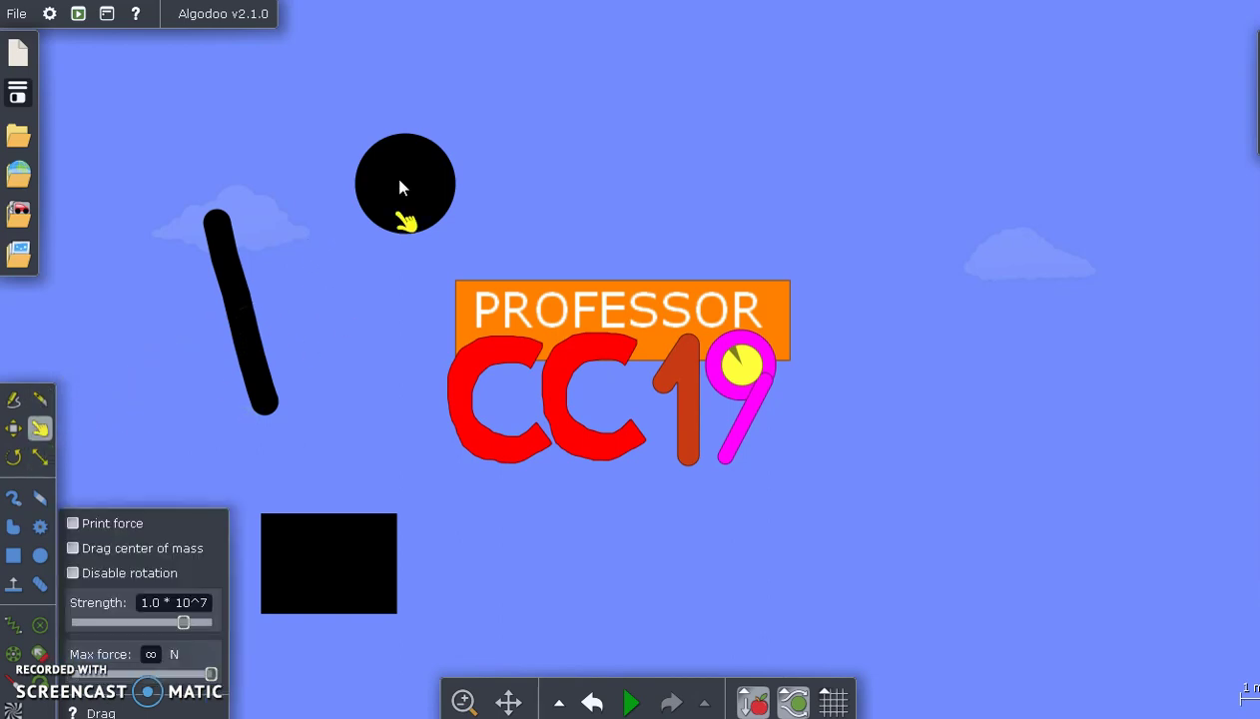
left_click_drag(408, 172, 489, 215)
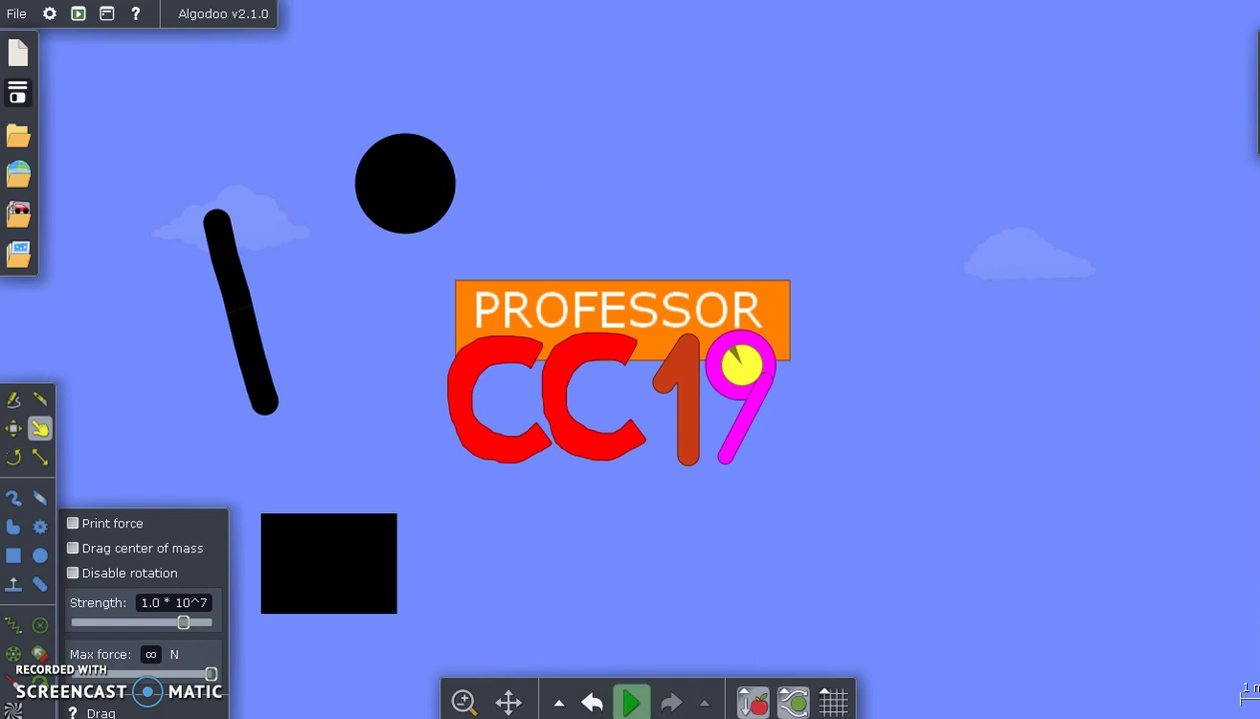
left_click(630, 703)
left_click_drag(419, 249, 344, 175)
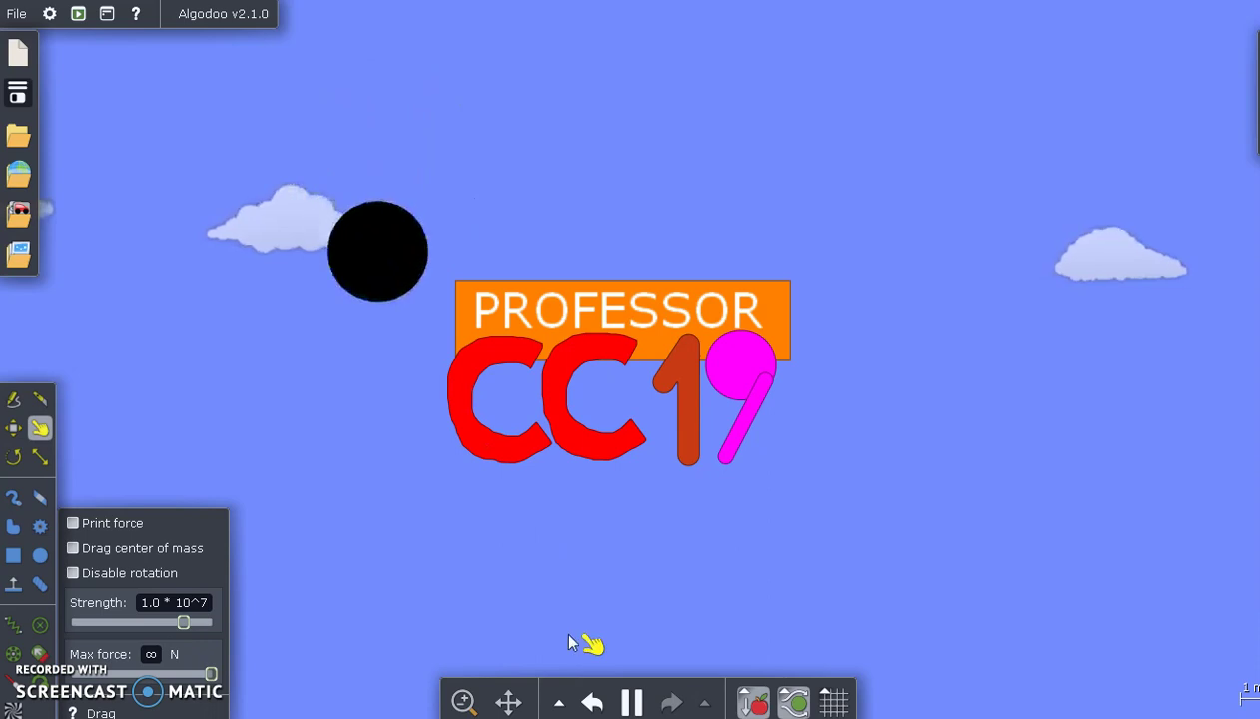
left_click(592, 703)
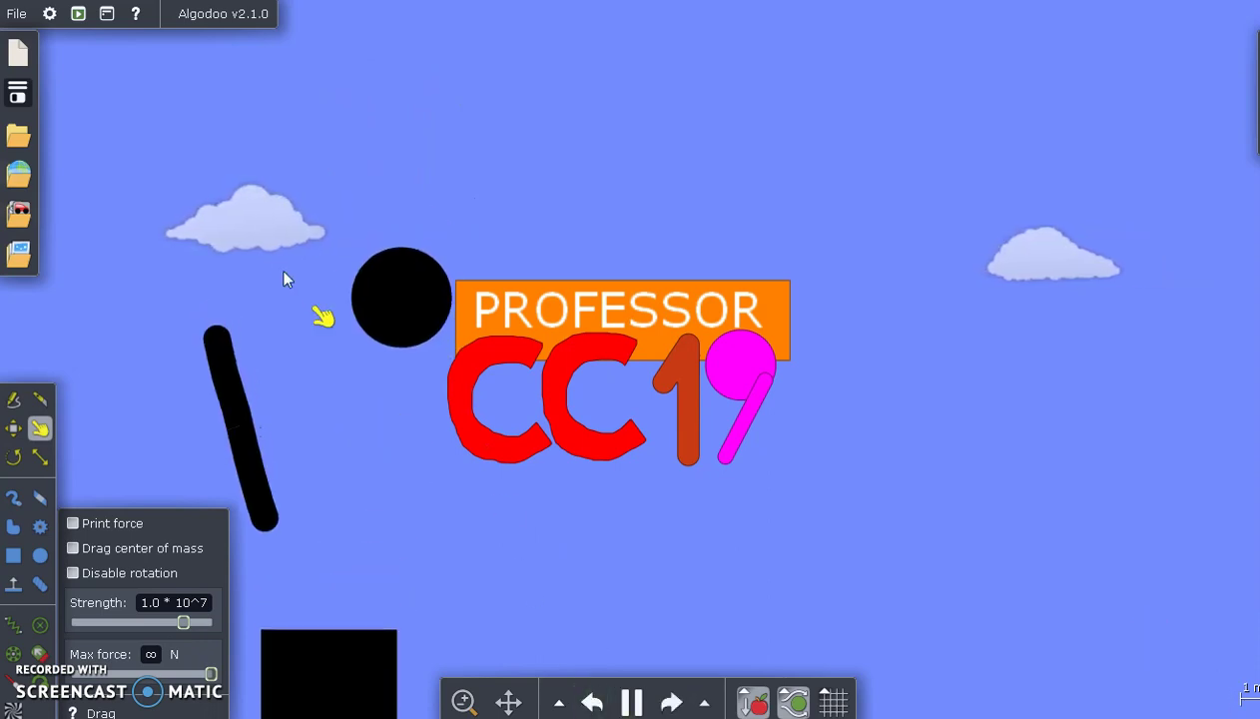
left_click(592, 703)
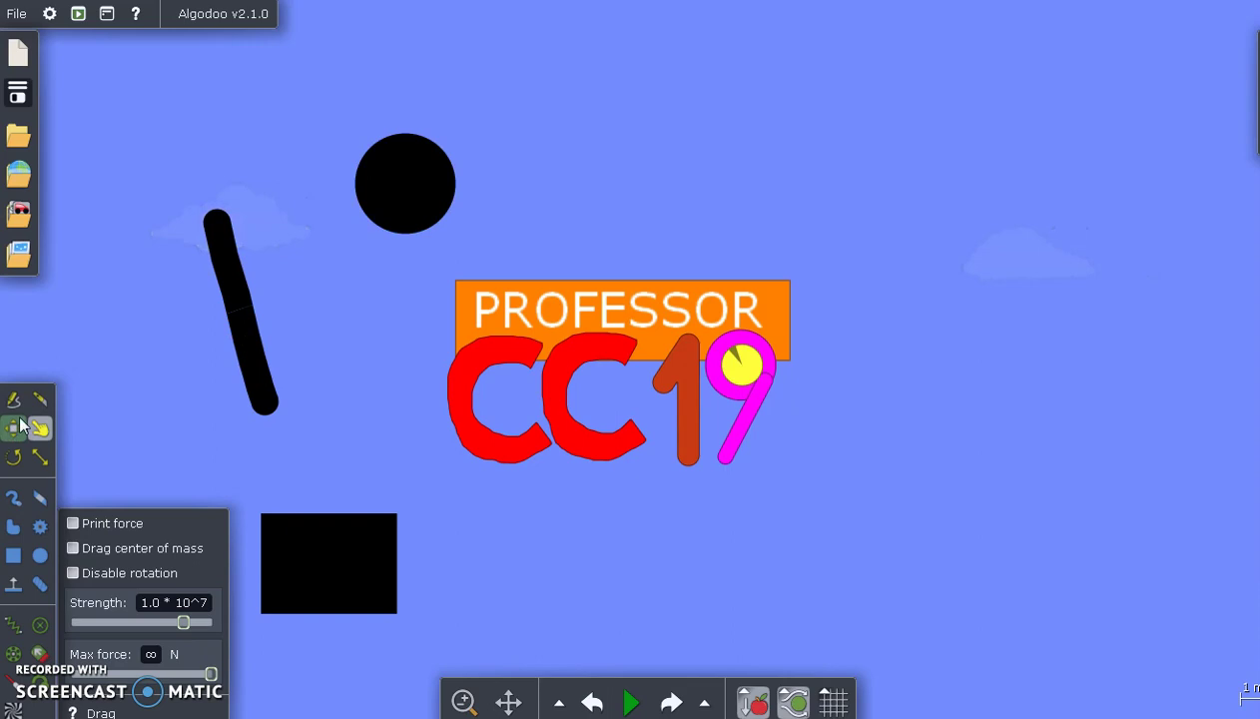
Glue the black circle to the background, test it in a simulation run, then rewind.
left_click(13, 427)
right_click(385, 170)
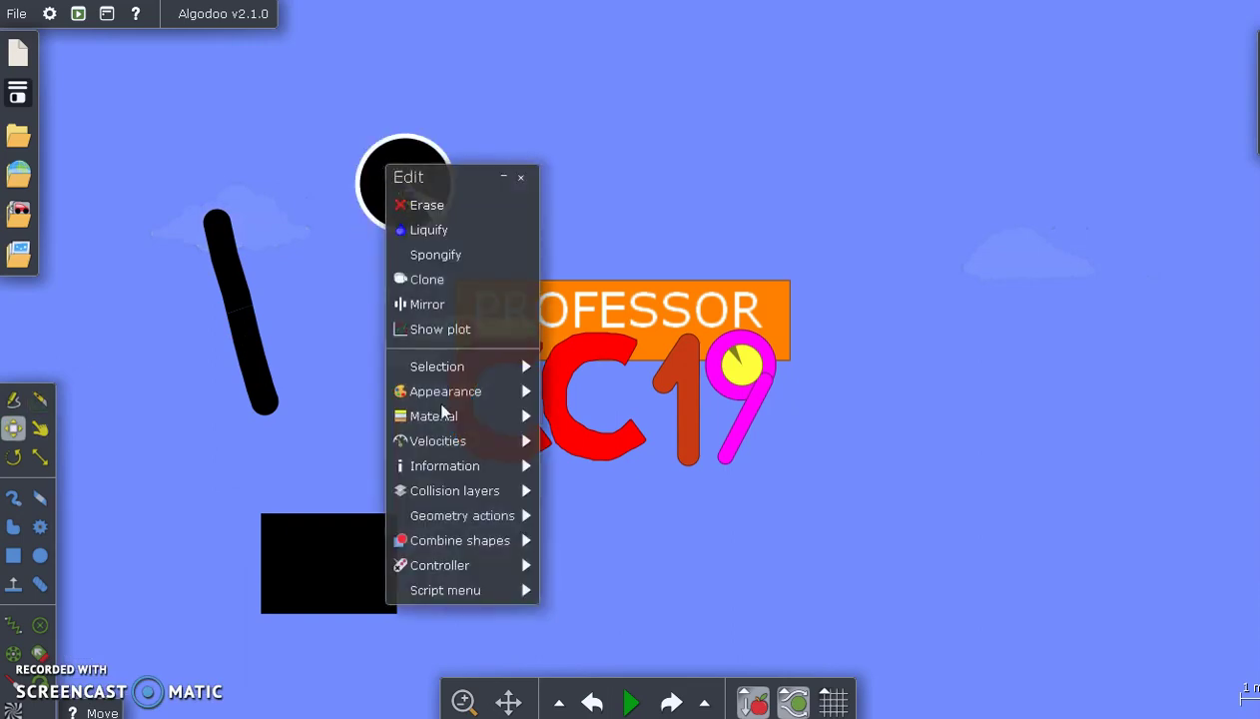
mouse_move(502, 519)
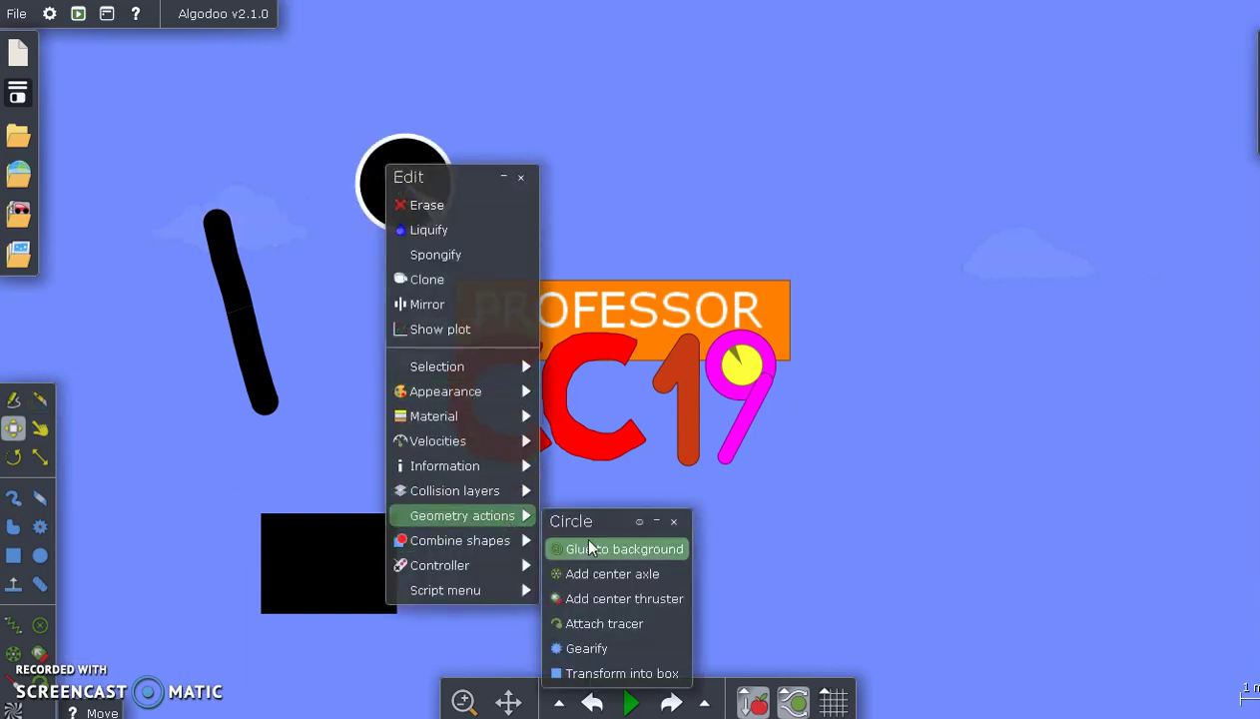
left_click(590, 548)
left_click(631, 702)
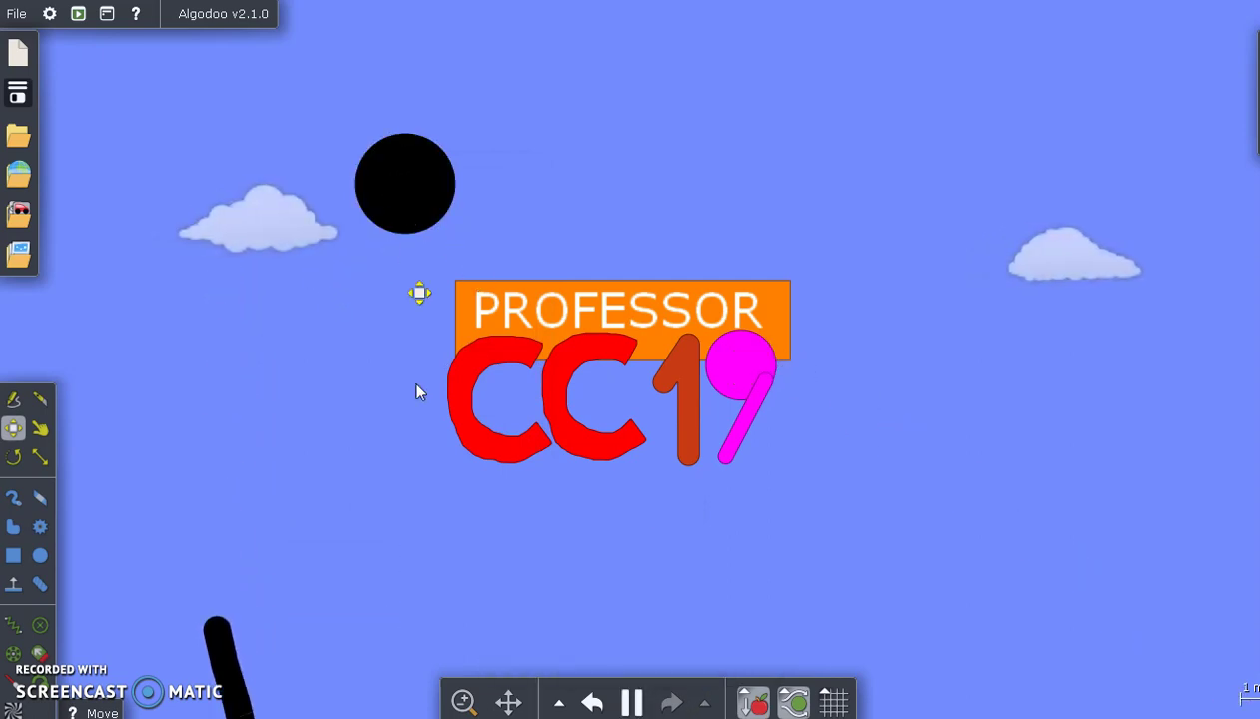
left_click(591, 701)
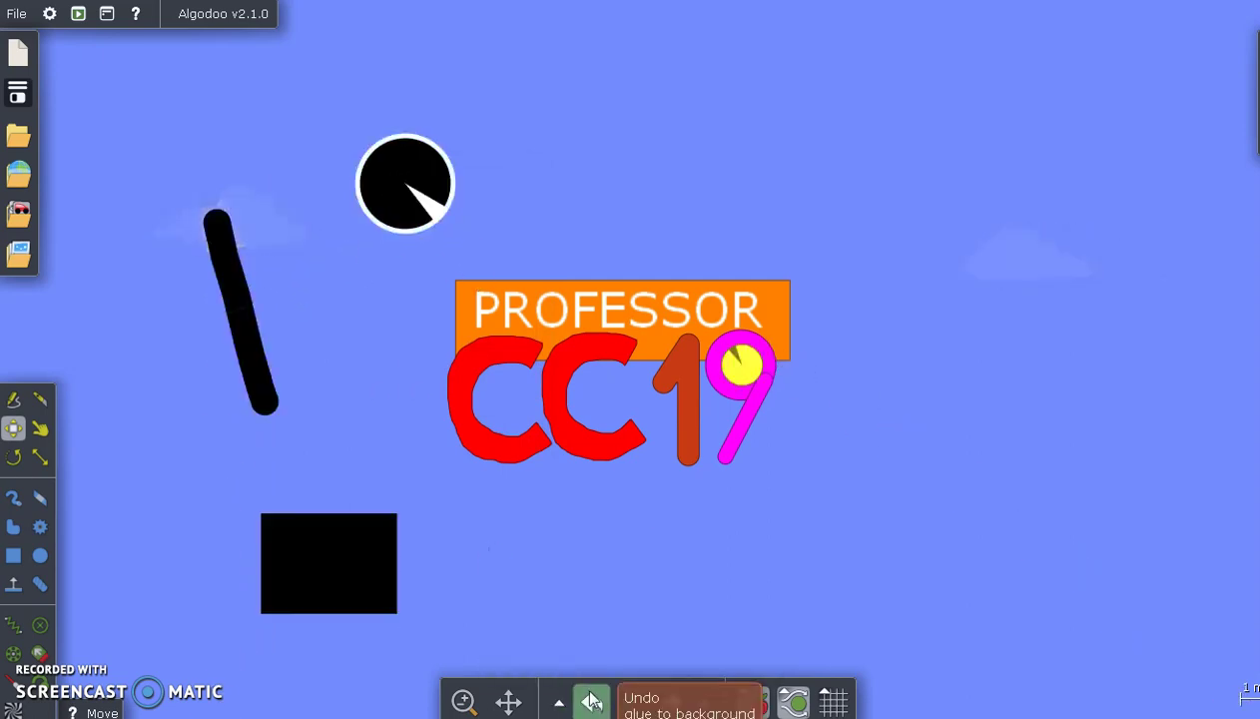
Undo back past the circle, rectangle and stroke so only the PROFESSOR CC19 logo remains.
left_click(410, 477)
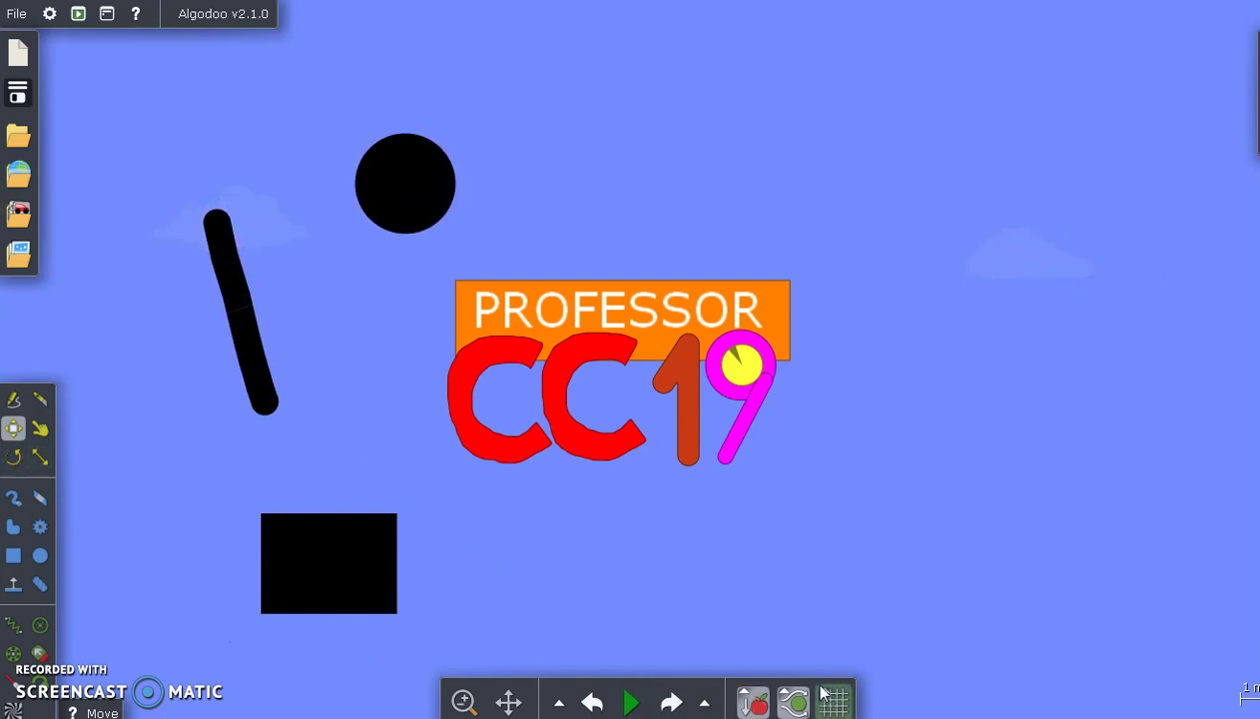
left_click(592, 702)
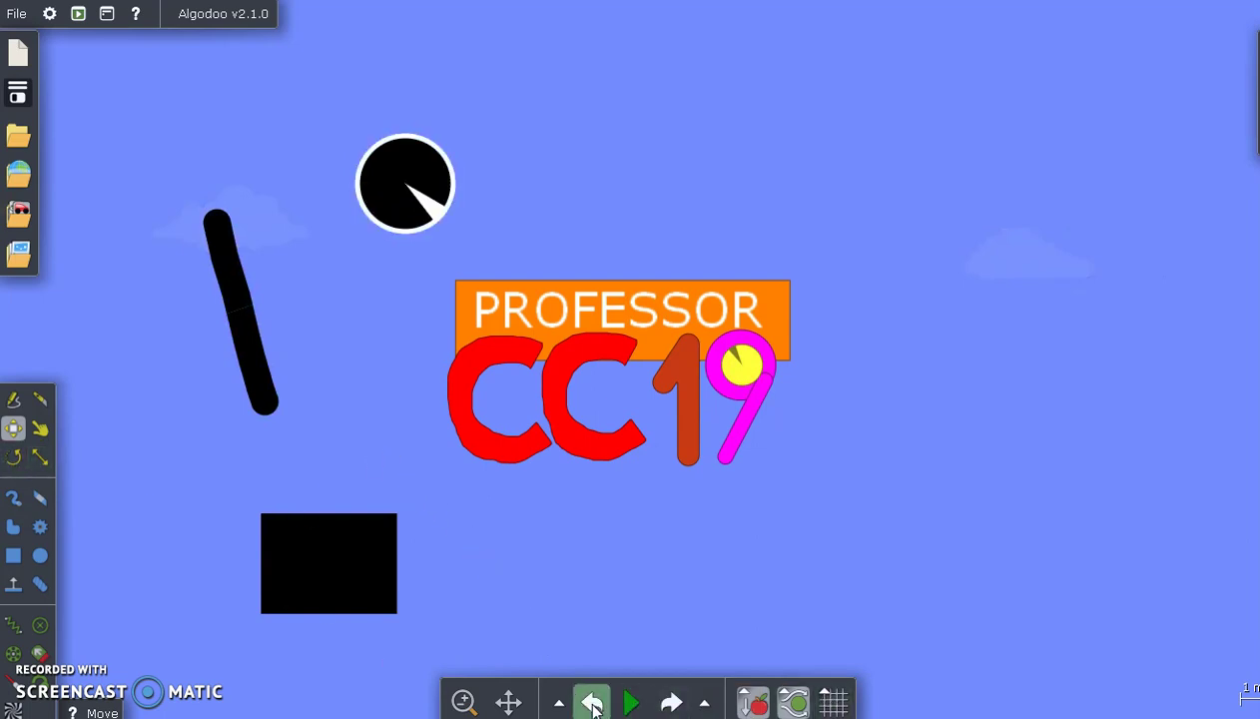
left_click(592, 703)
left_click(592, 703)
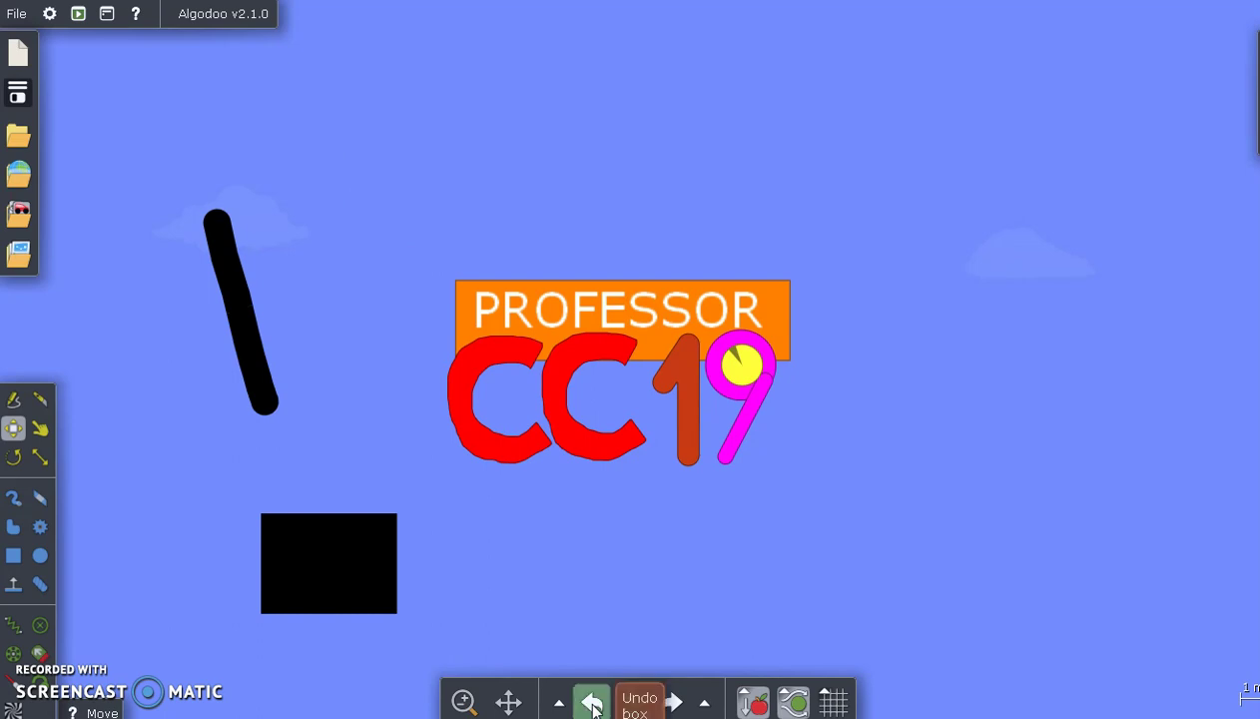
left_click(592, 703)
left_click(592, 703)
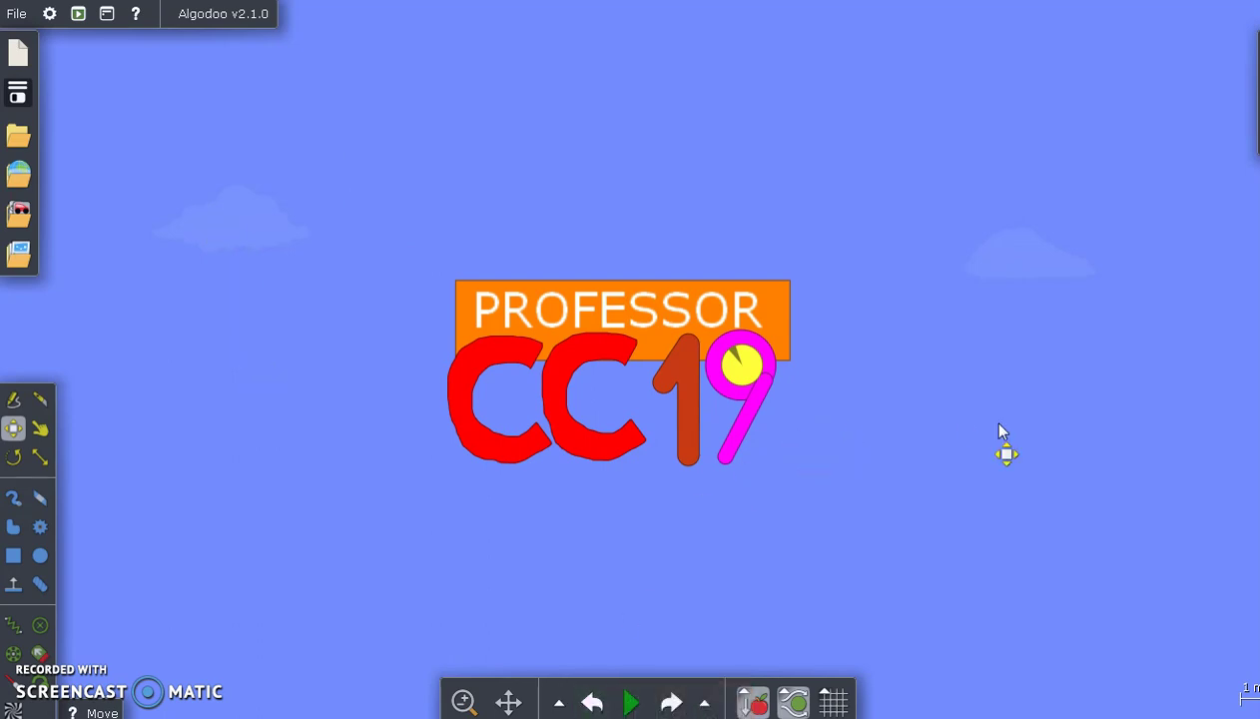
Zoom out and pan right to reveal the tall cup-and-ramp marble-run machine.
scroll(1009, 430, "down", 5)
scroll(1126, 422, "down", 3)
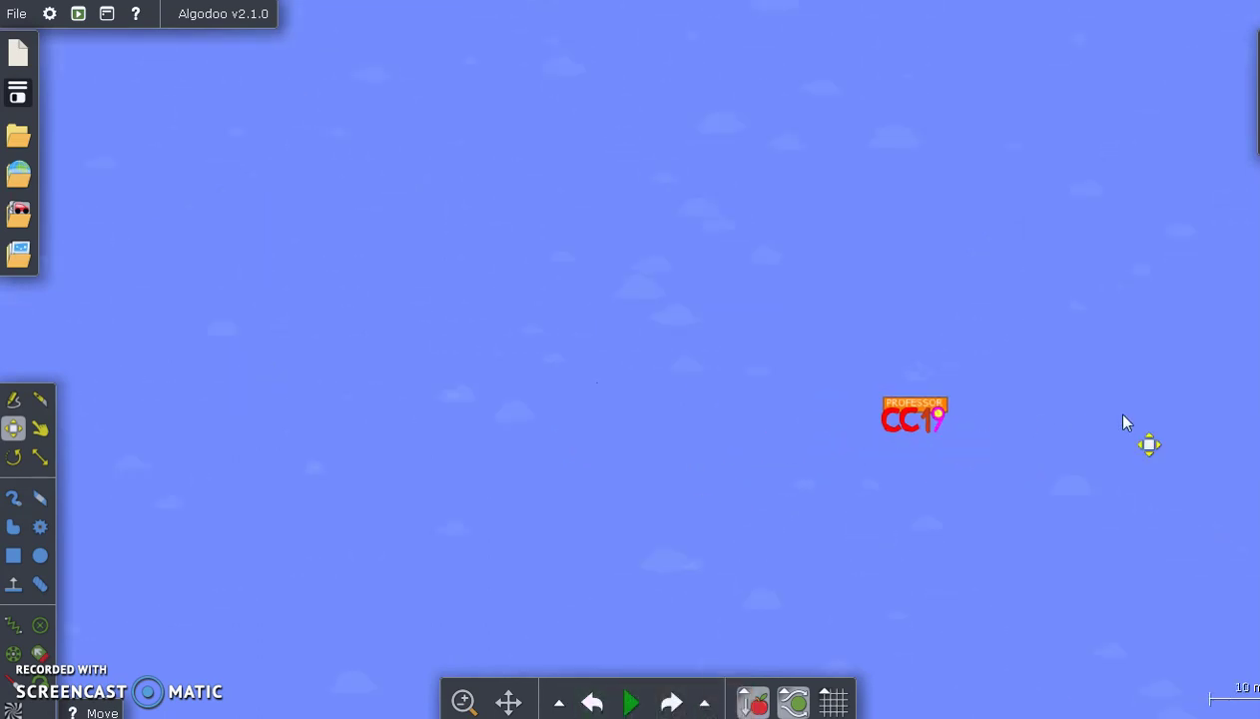
left_click_drag(1125, 422, 445, 396)
scroll(449, 399, "down", 3)
scroll(453, 379, "down", 3)
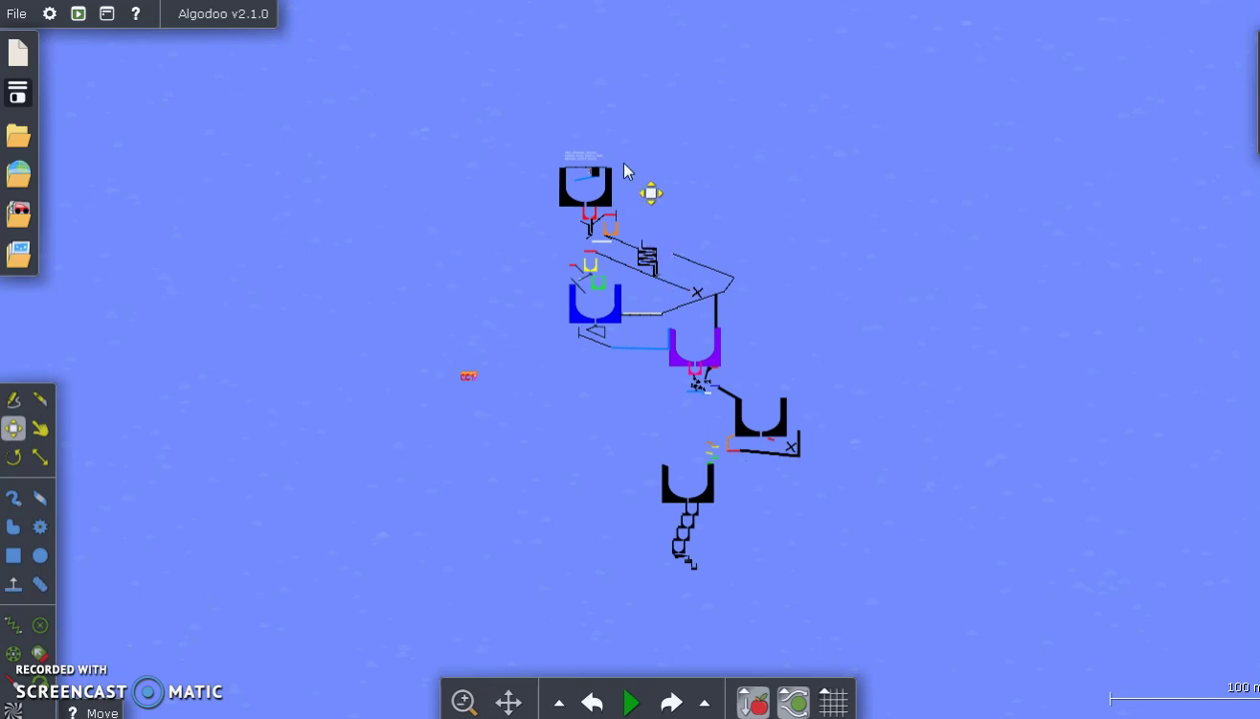
Zoom in on the top bin's ten coloured marbles, red through black, in two columns.
scroll(584, 179, "up", 2)
scroll(584, 180, "up", 5)
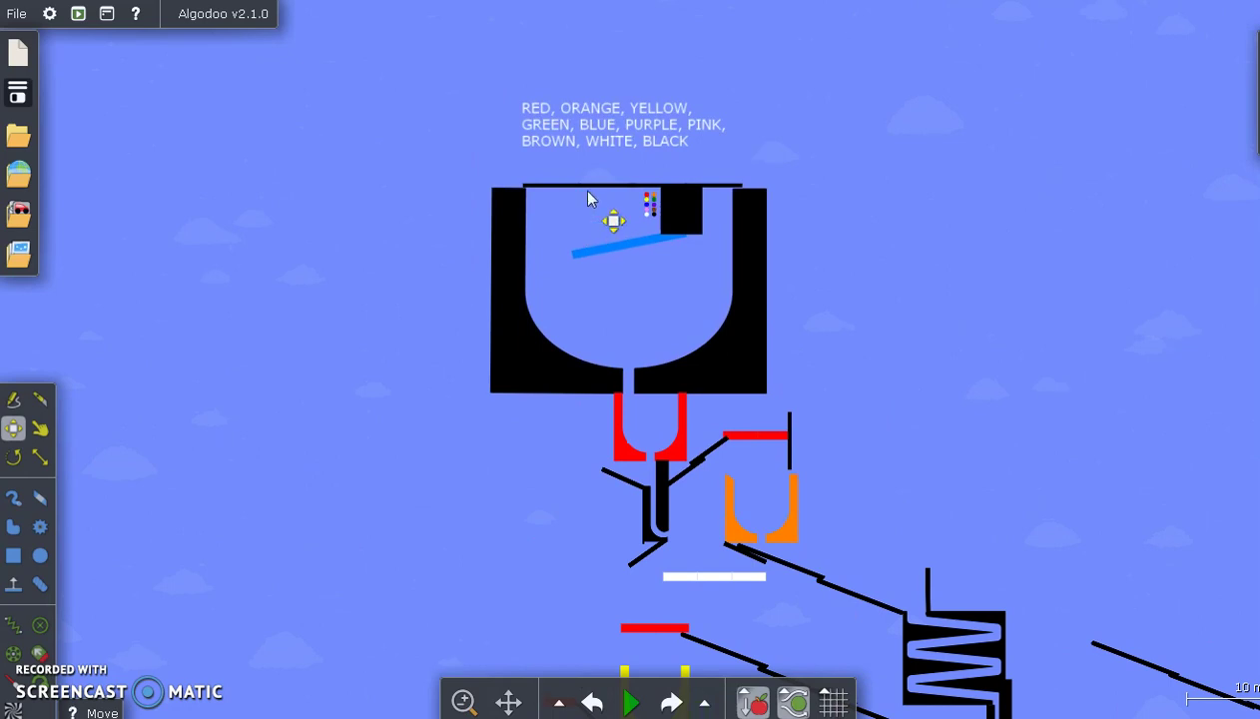
scroll(649, 201, "up", 3)
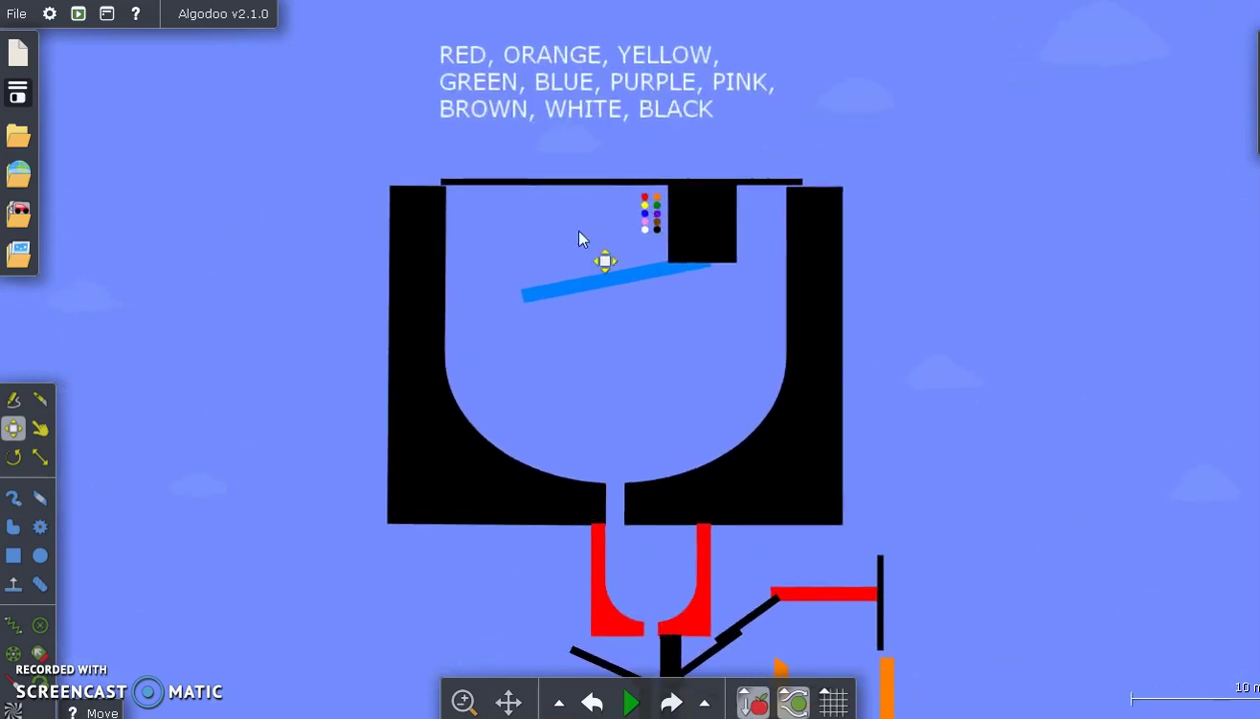
left_click_drag(582, 236, 582, 262)
scroll(655, 250, "up", 8)
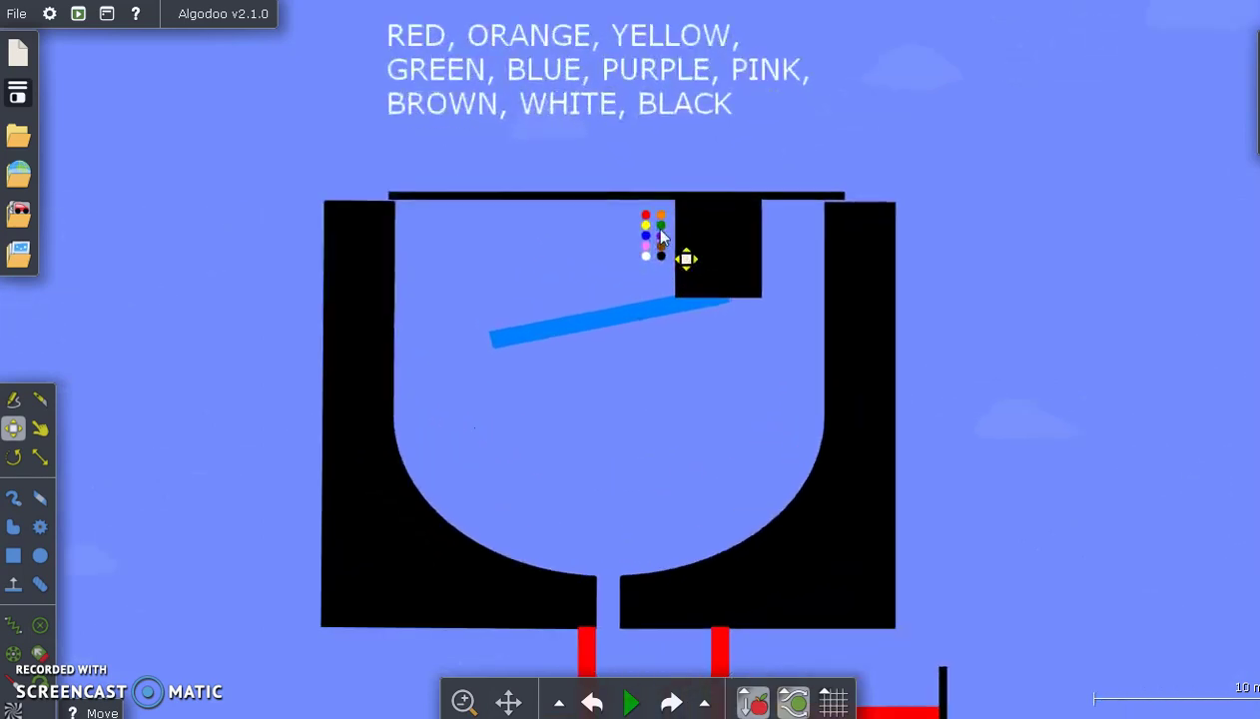
scroll(679, 245, "up", 4)
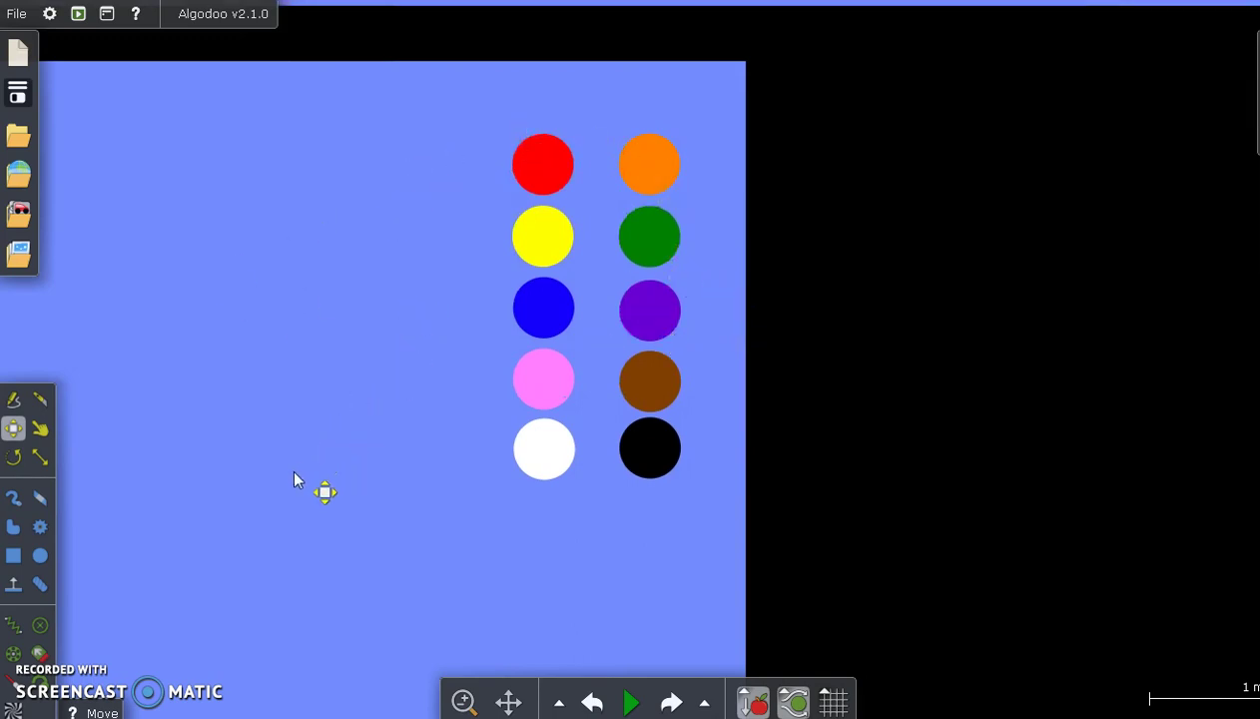
Draw a small black circle, about 0.23 m radius, left of the red marble.
left_click(38, 565)
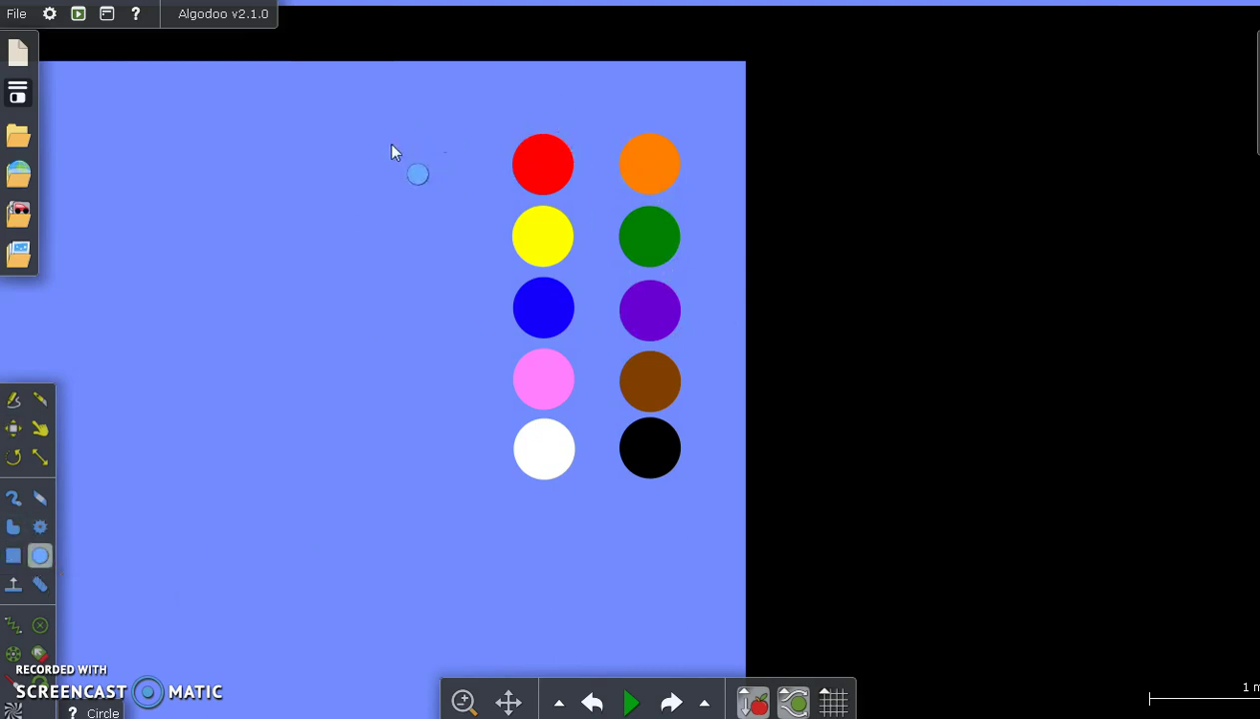
left_click_drag(391, 146, 413, 160)
Clone the small black circle and colour the copy magenta pink.
right_click(393, 143)
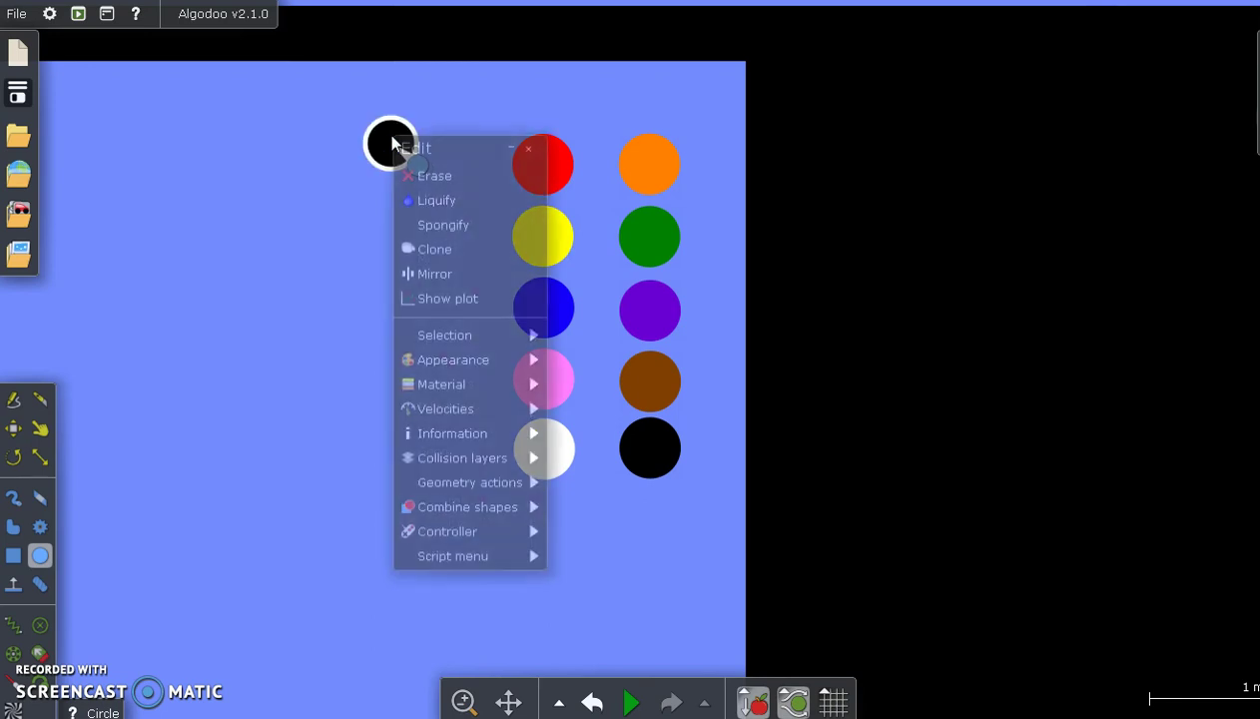
left_click(449, 260)
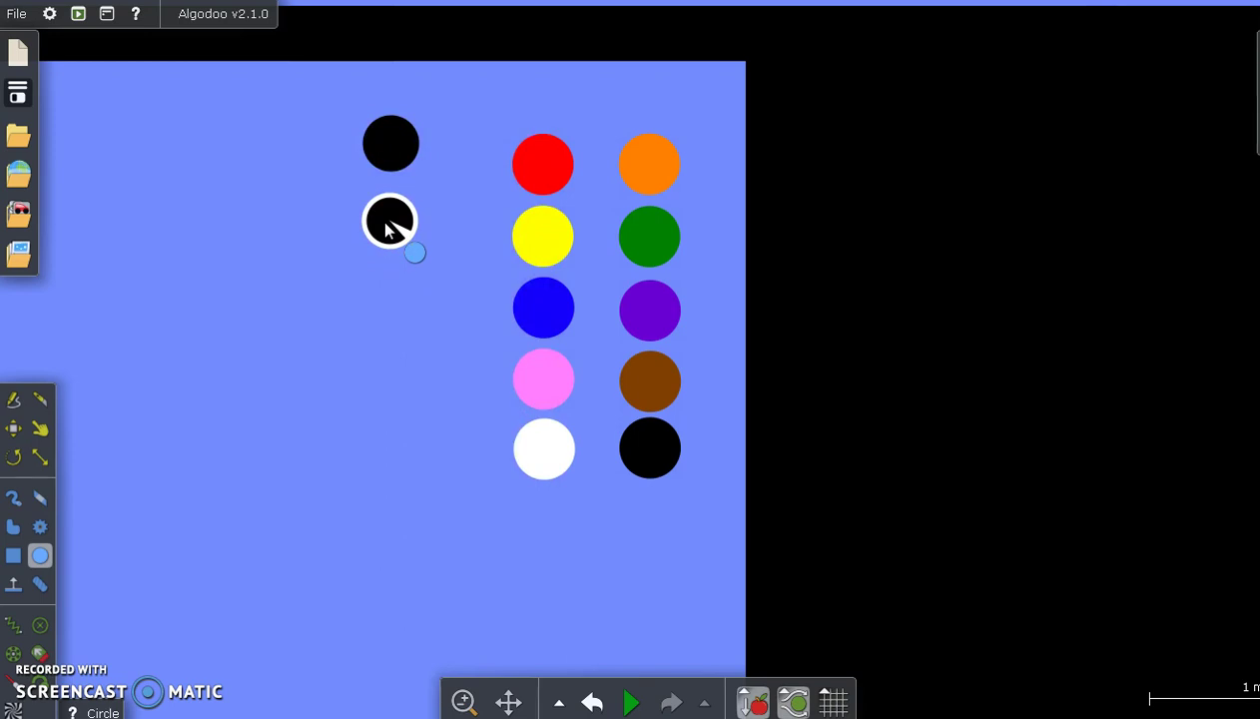
right_click(390, 232)
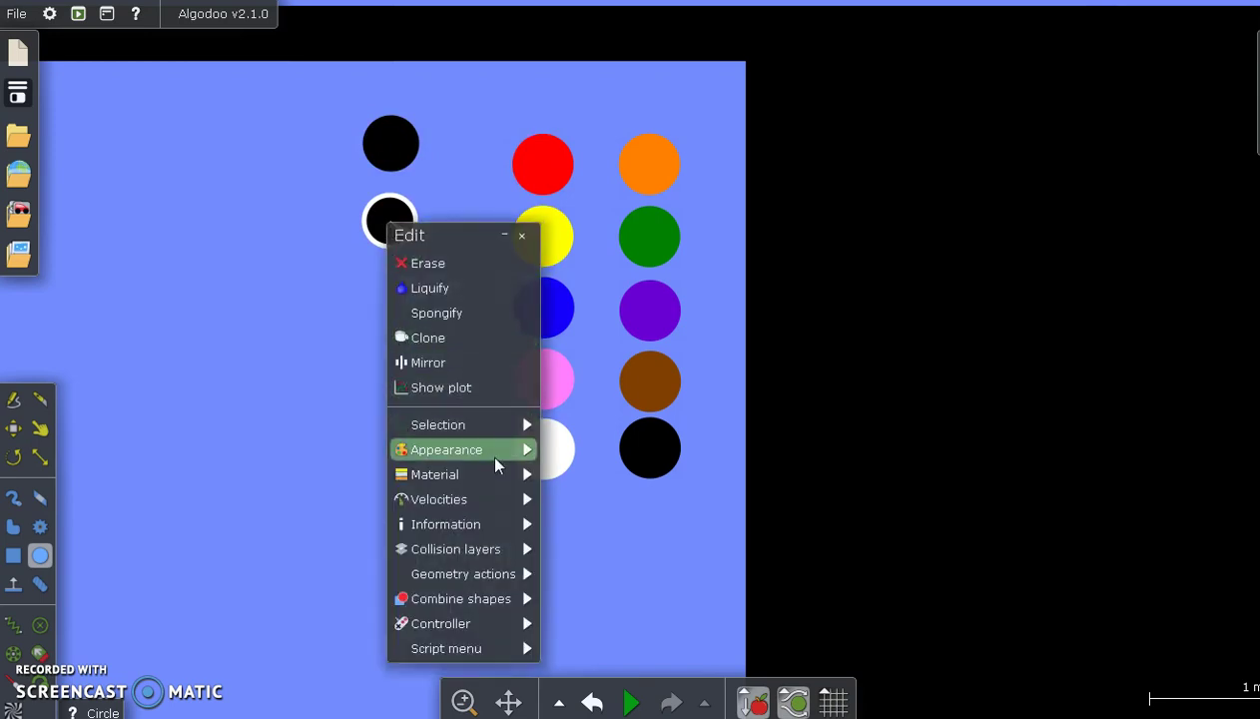
mouse_move(487, 452)
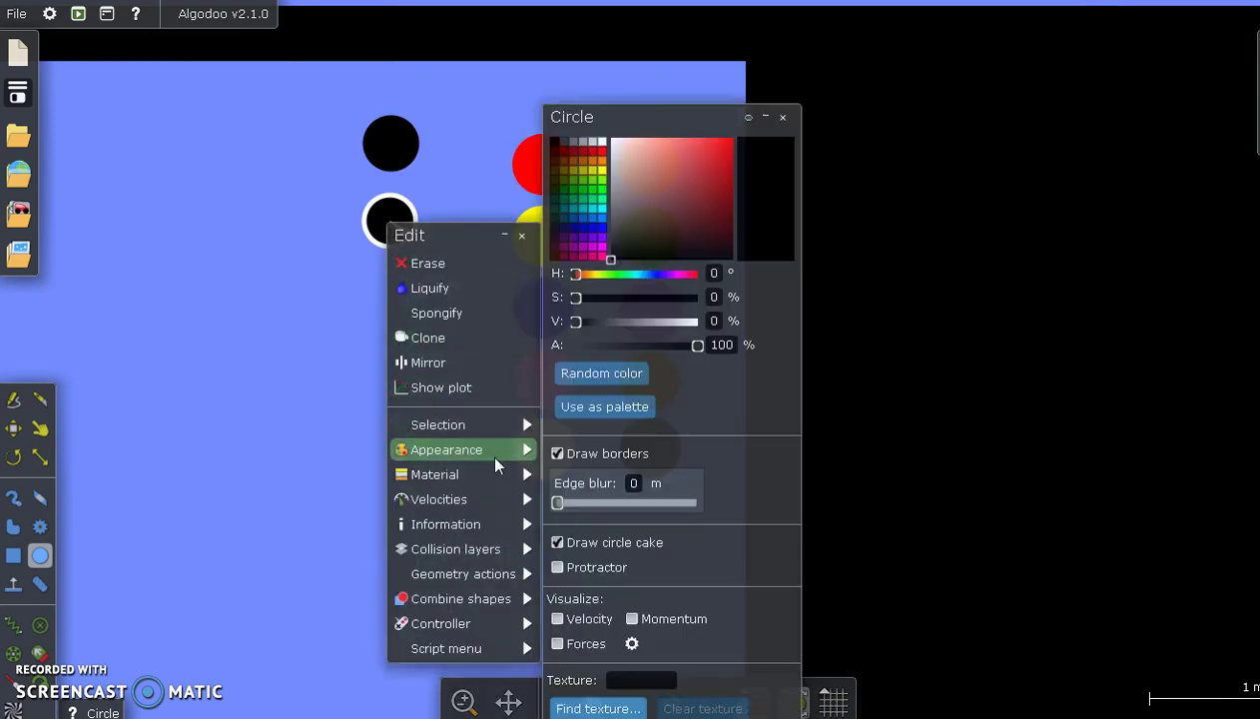
left_click(603, 254)
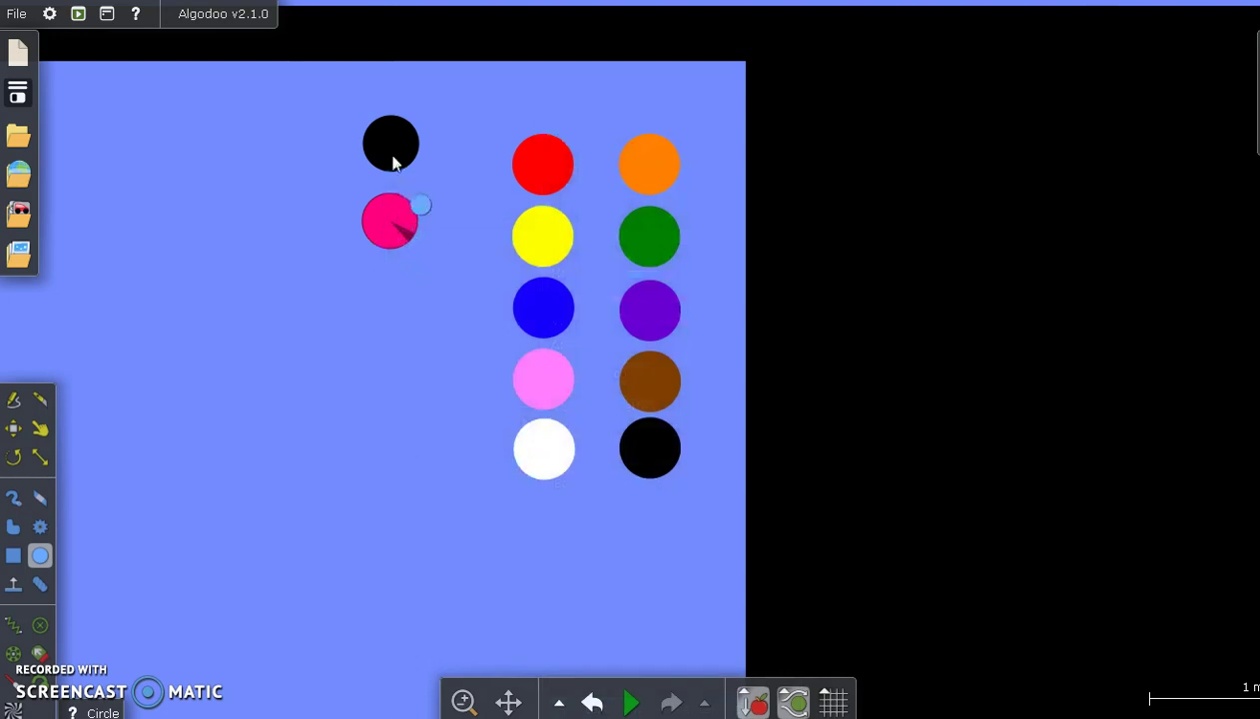
Duplicate the pink circle, place the copy below it, and shift its hue to lime green.
right_click(403, 230)
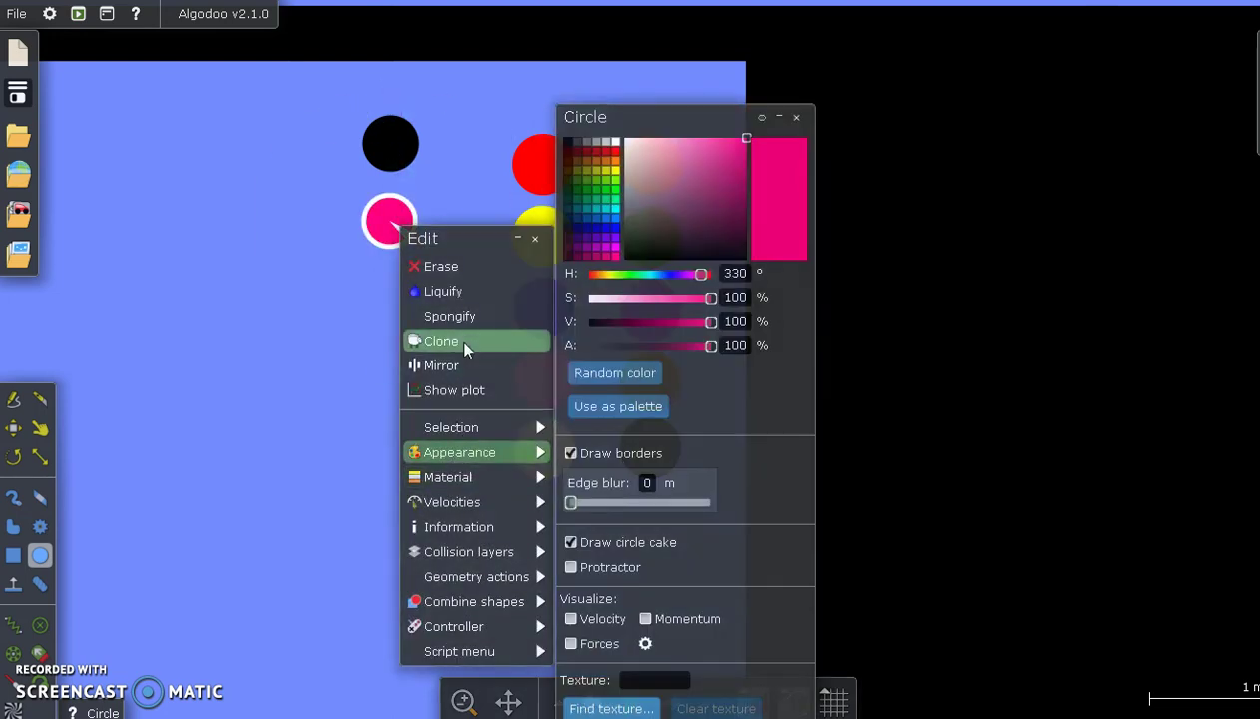
left_click(464, 342)
mouse_move(483, 231)
left_mouse_down()
mouse_move(441, 336)
mouse_move(411, 321)
left_mouse_up()
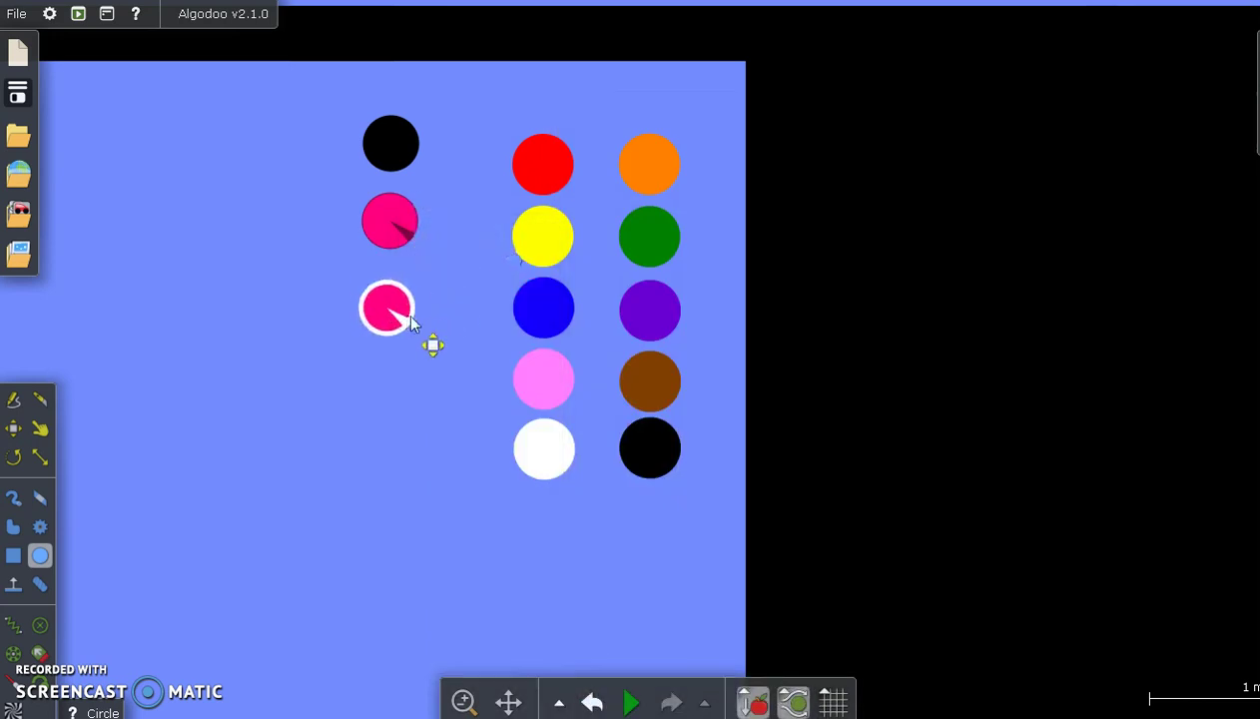
right_click(391, 296)
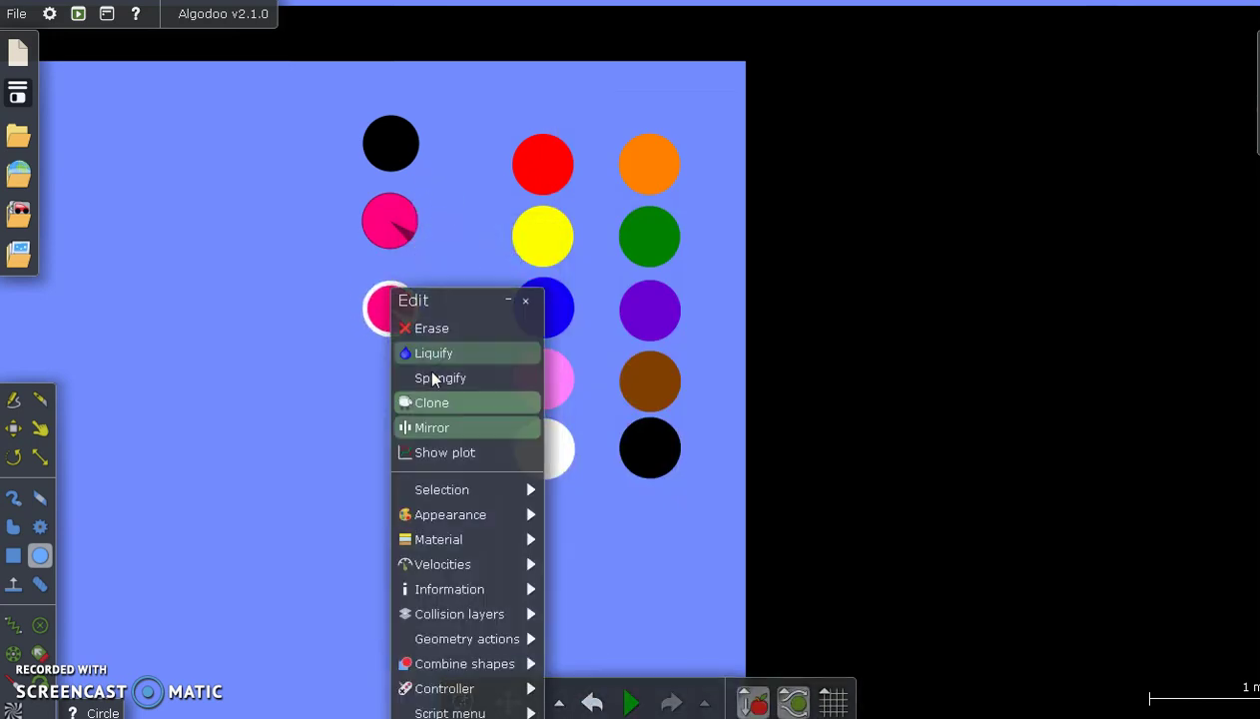
mouse_move(481, 511)
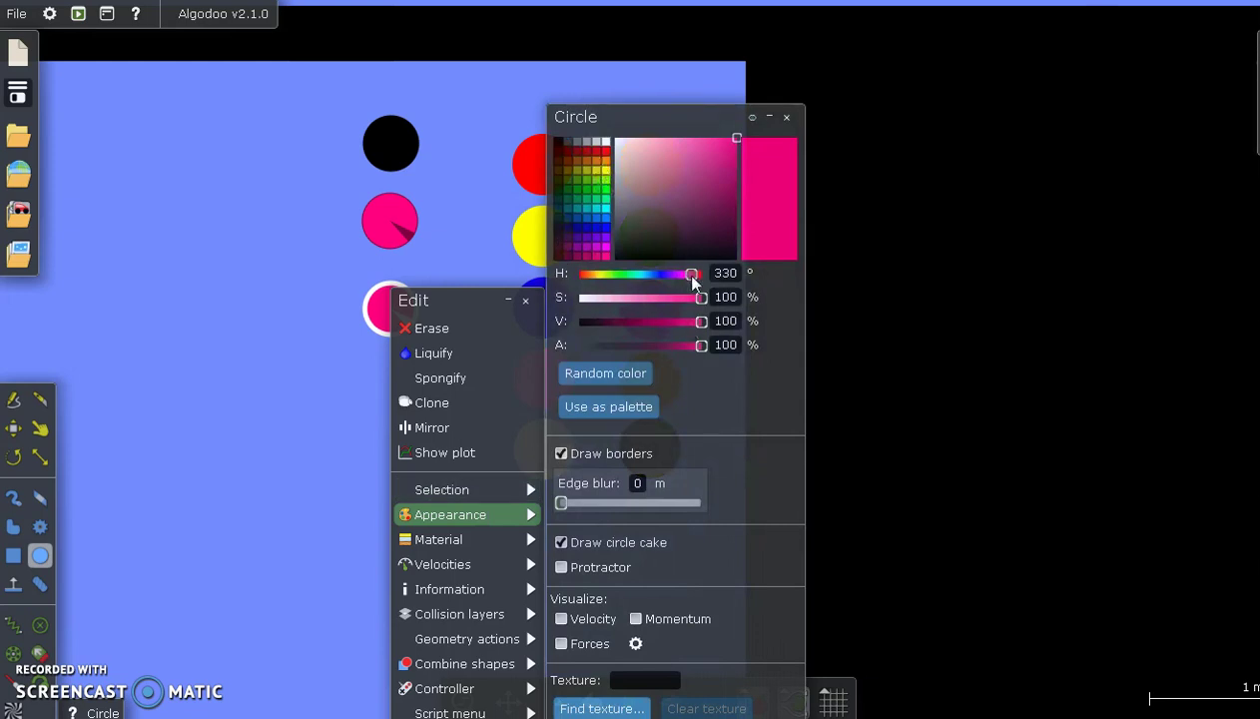
left_click_drag(688, 275, 613, 284)
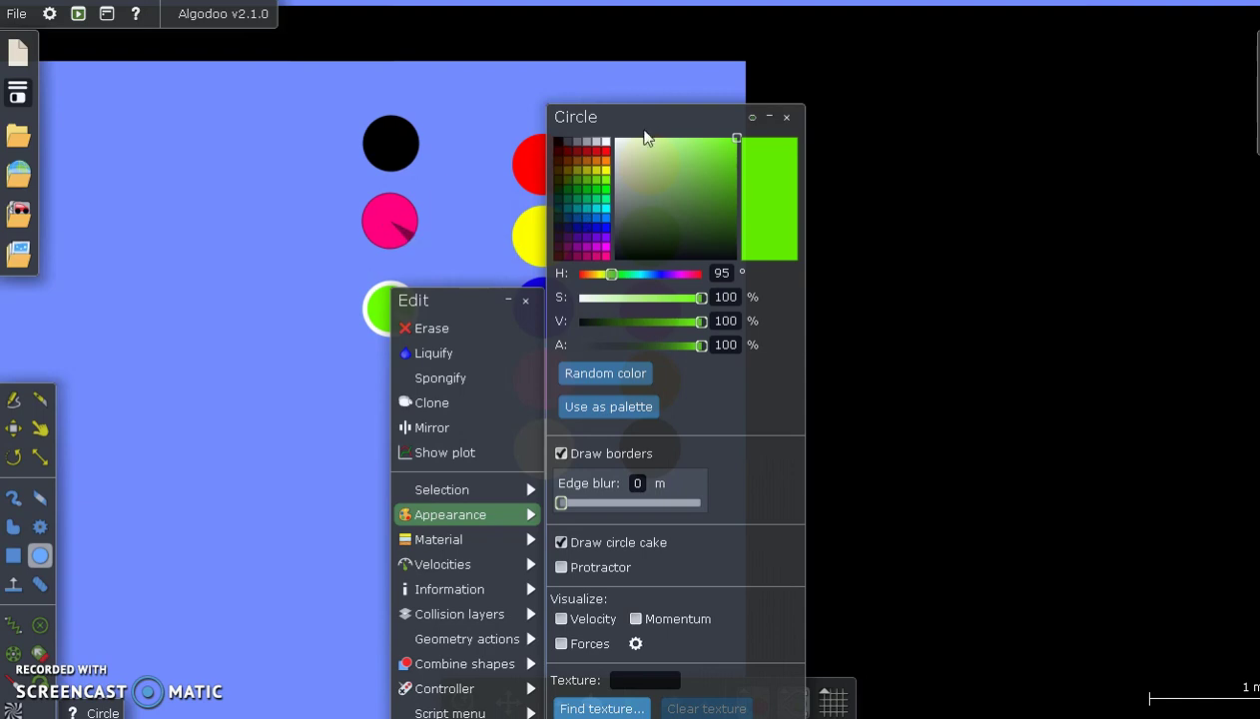
left_click(210, 218)
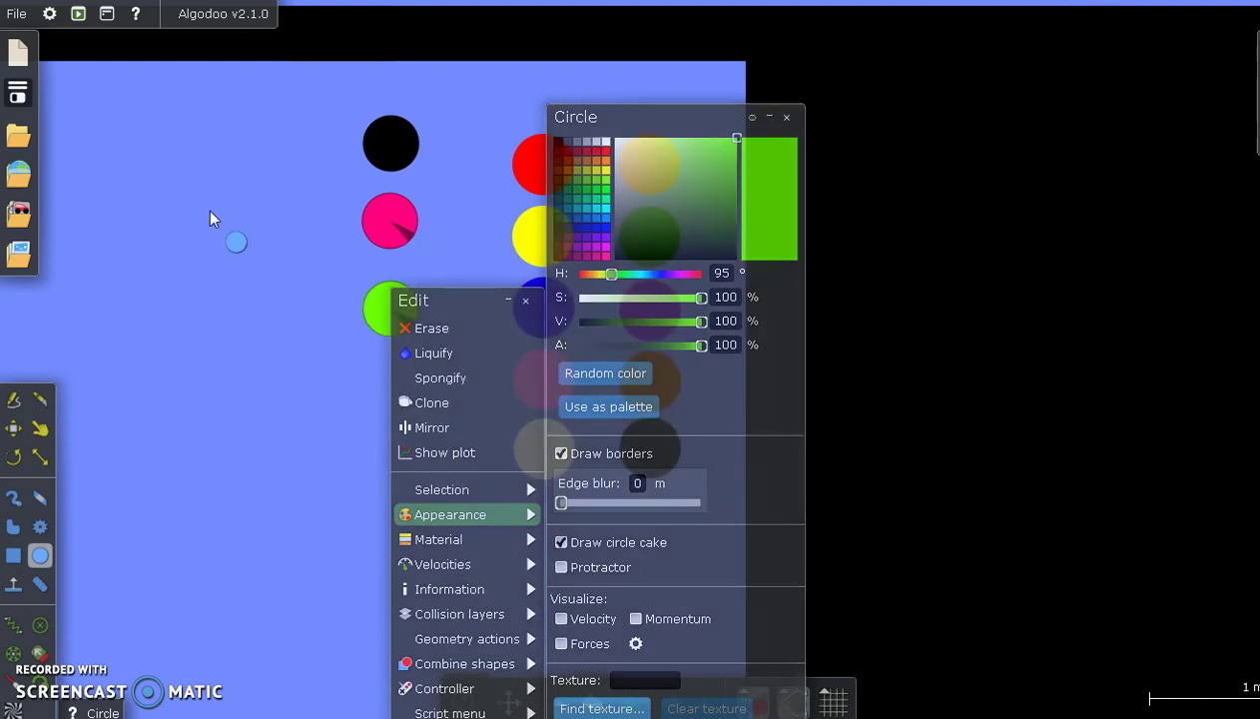
scroll(335, 256, "down", 1)
mouse_move(344, 118)
left_mouse_down()
mouse_move(427, 354)
mouse_move(351, 125)
mouse_move(339, 119)
left_mouse_up()
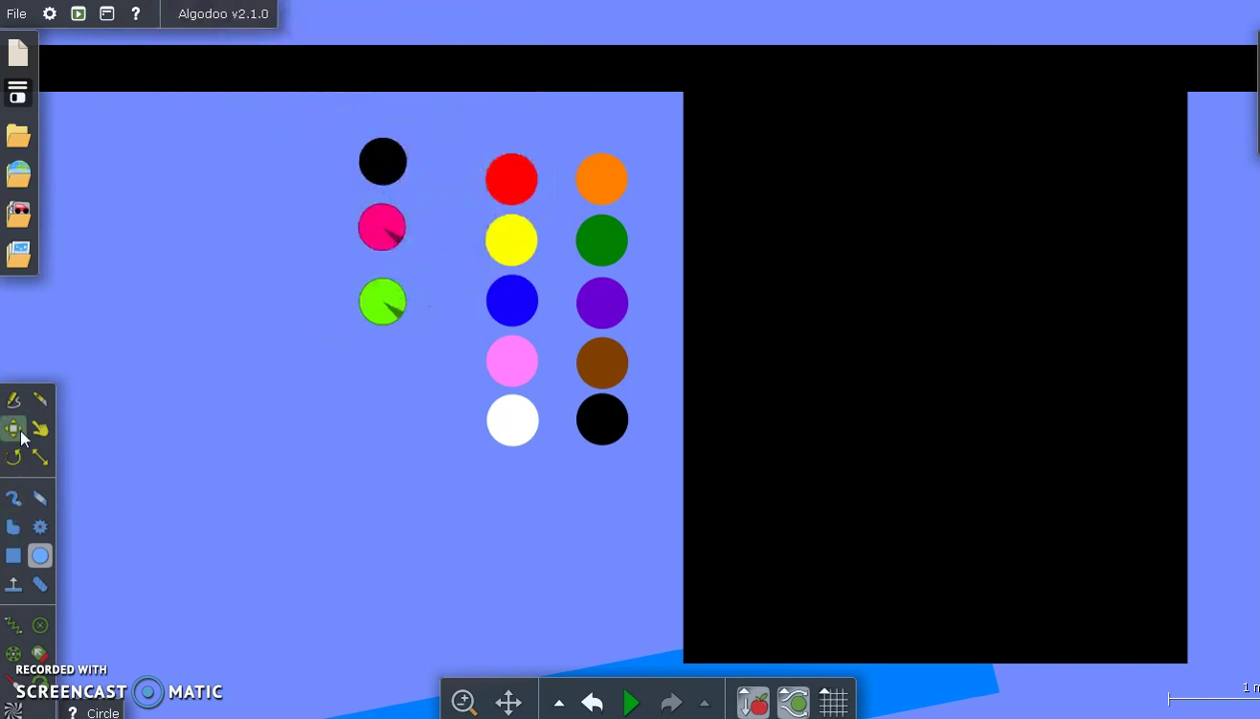
Zoom out and raise the view so the top bin, its marbles and colour-name text fit on screen.
scroll(375, 576, "down", 8)
left_click_drag(296, 585, 389, 263)
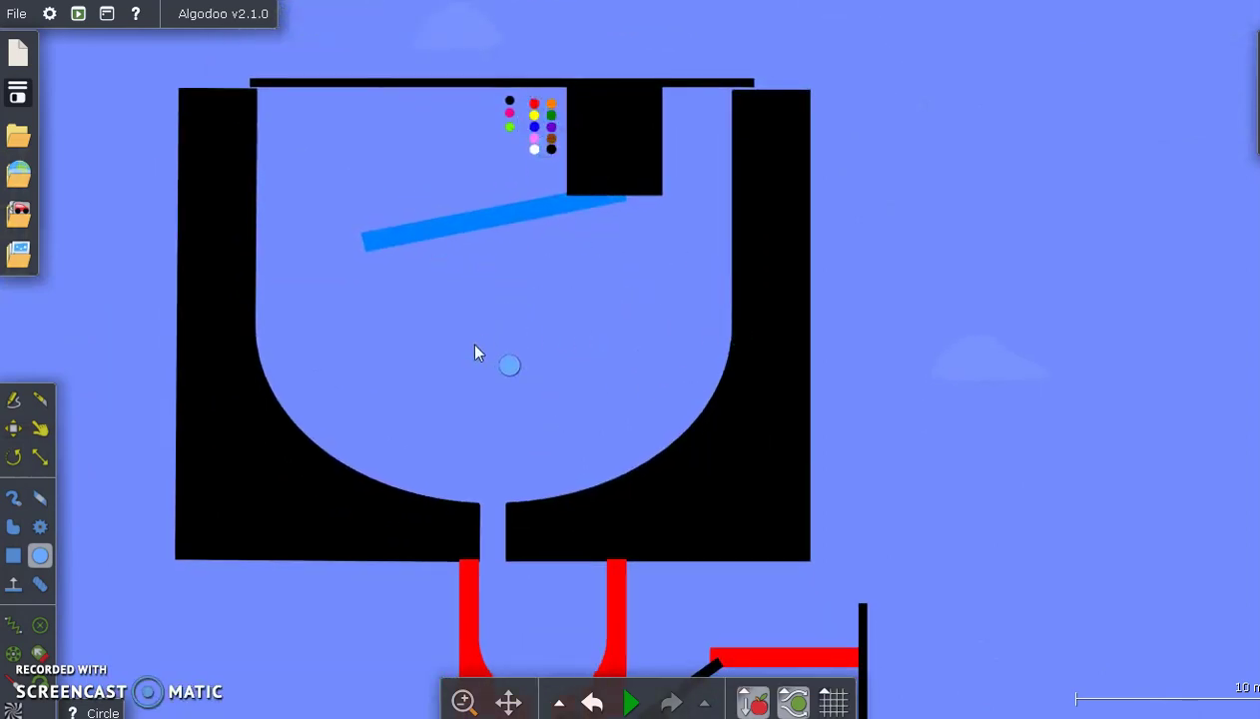
scroll(475, 353, "down", 3)
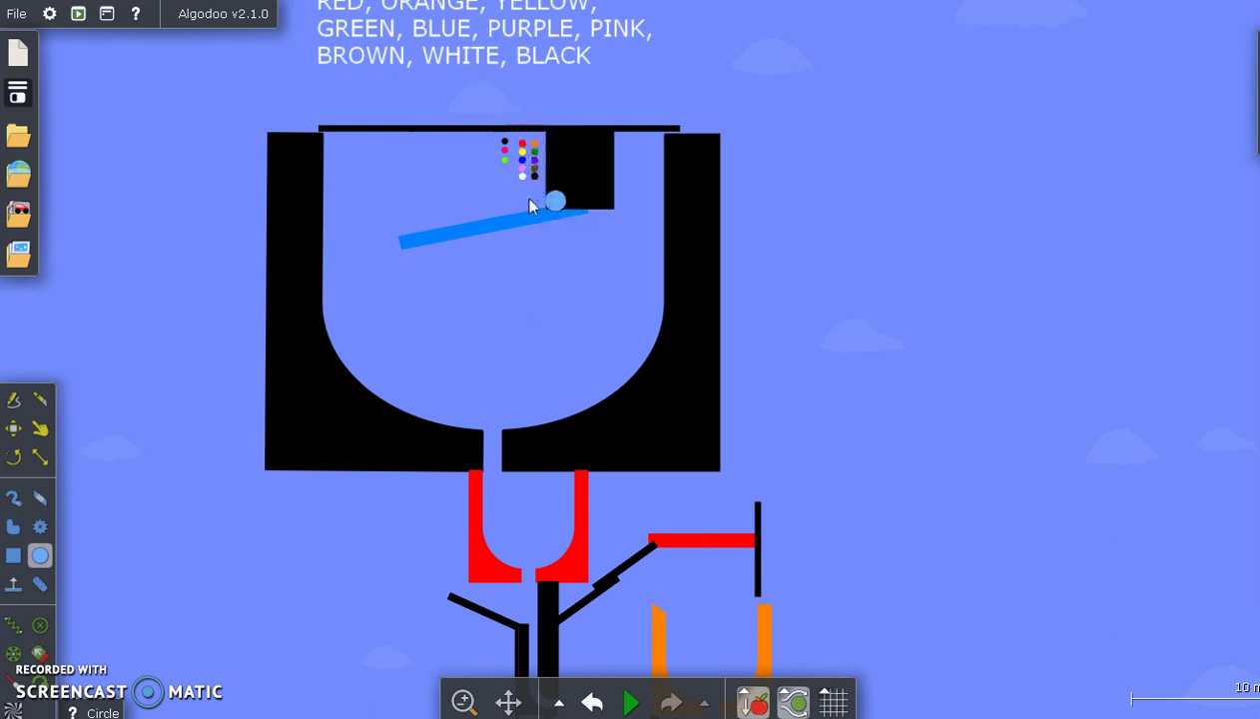
With the Move tool, pan down the course below the bowl and past the orange cup.
left_click(13, 427)
left_click_drag(286, 646, 250, 413)
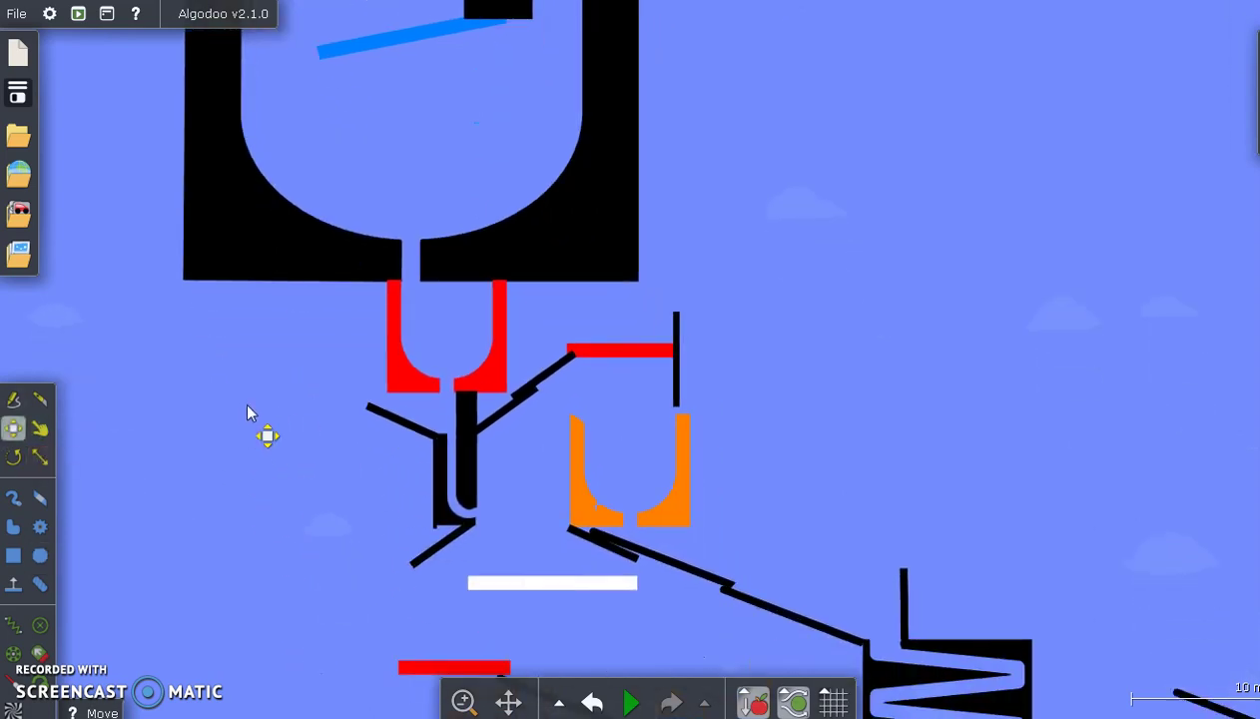
left_click_drag(698, 509, 550, 412)
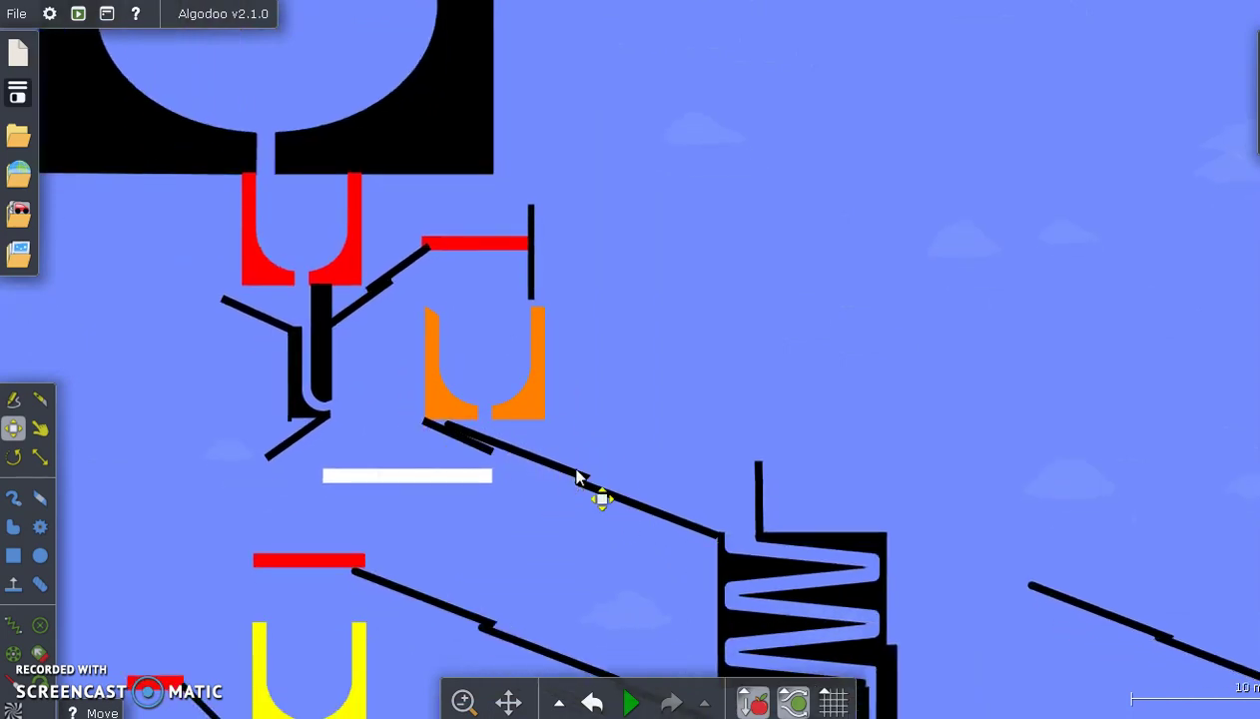
left_click_drag(587, 579, 557, 409)
scroll(619, 488, "down", 3)
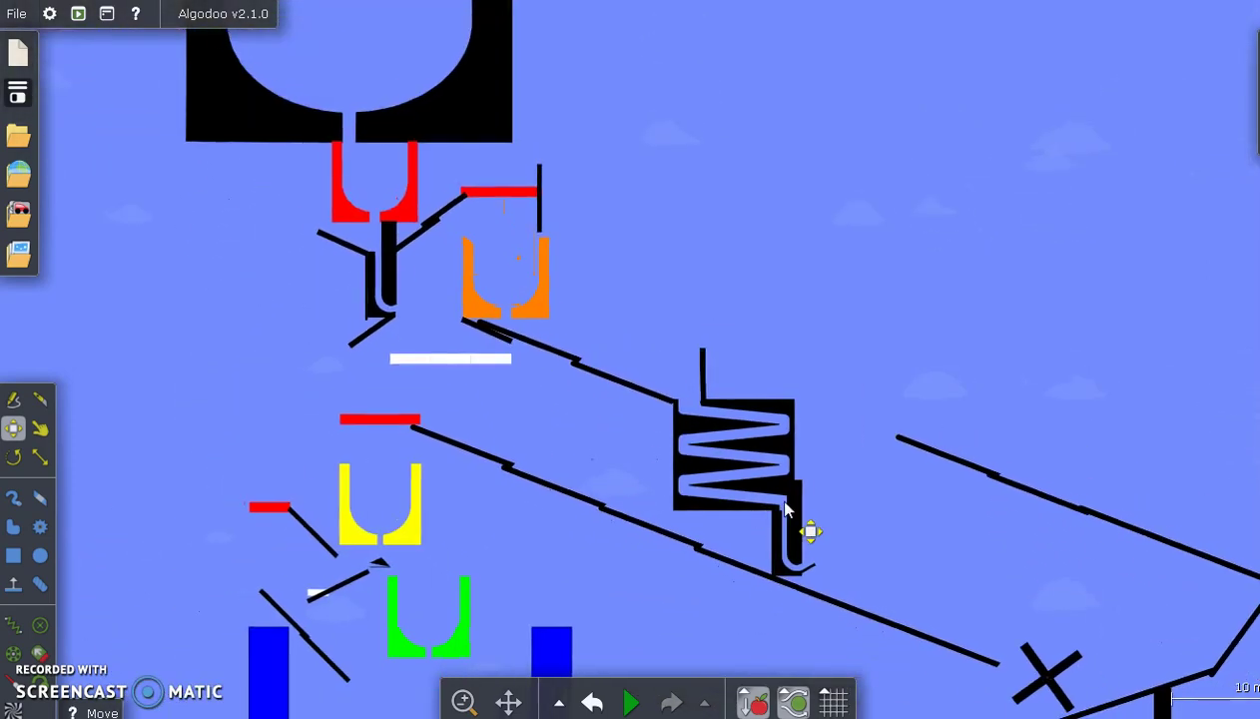
scroll(789, 514, "down", 2)
left_click_drag(871, 571, 744, 343)
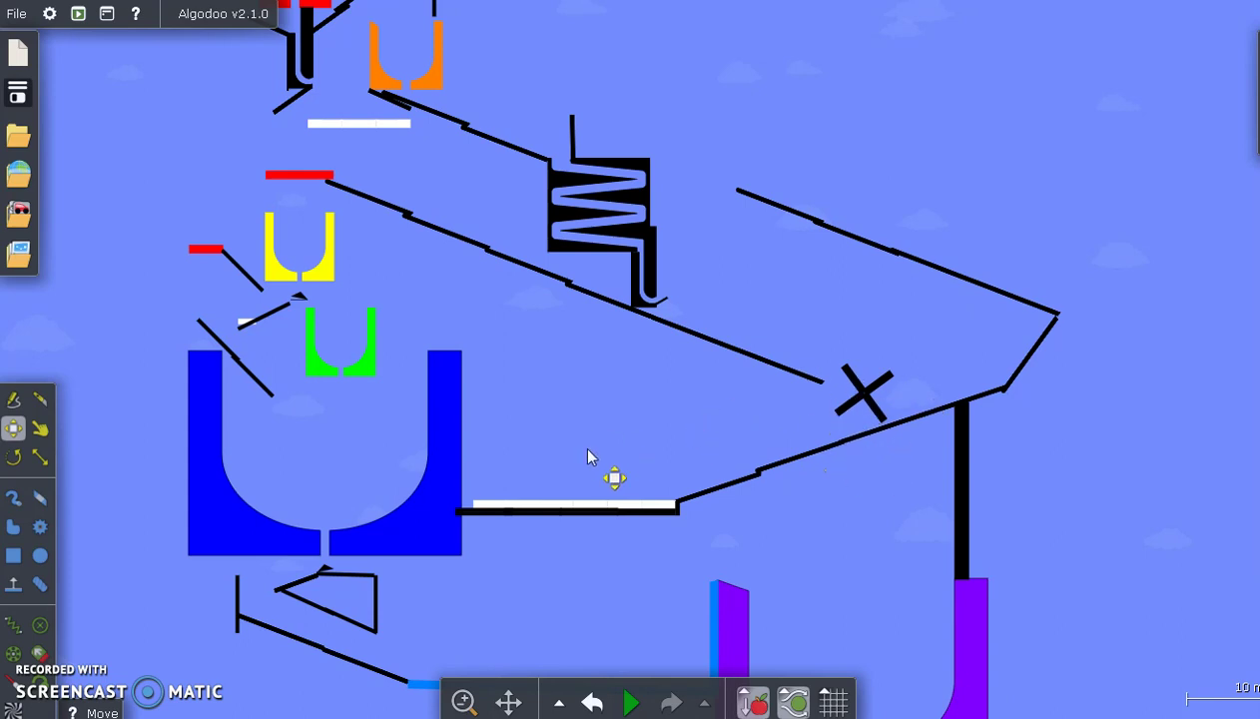
Follow the course to the lower black U cups, then zoom out to 100 m and centre the contraption.
scroll(290, 320, "up", 3)
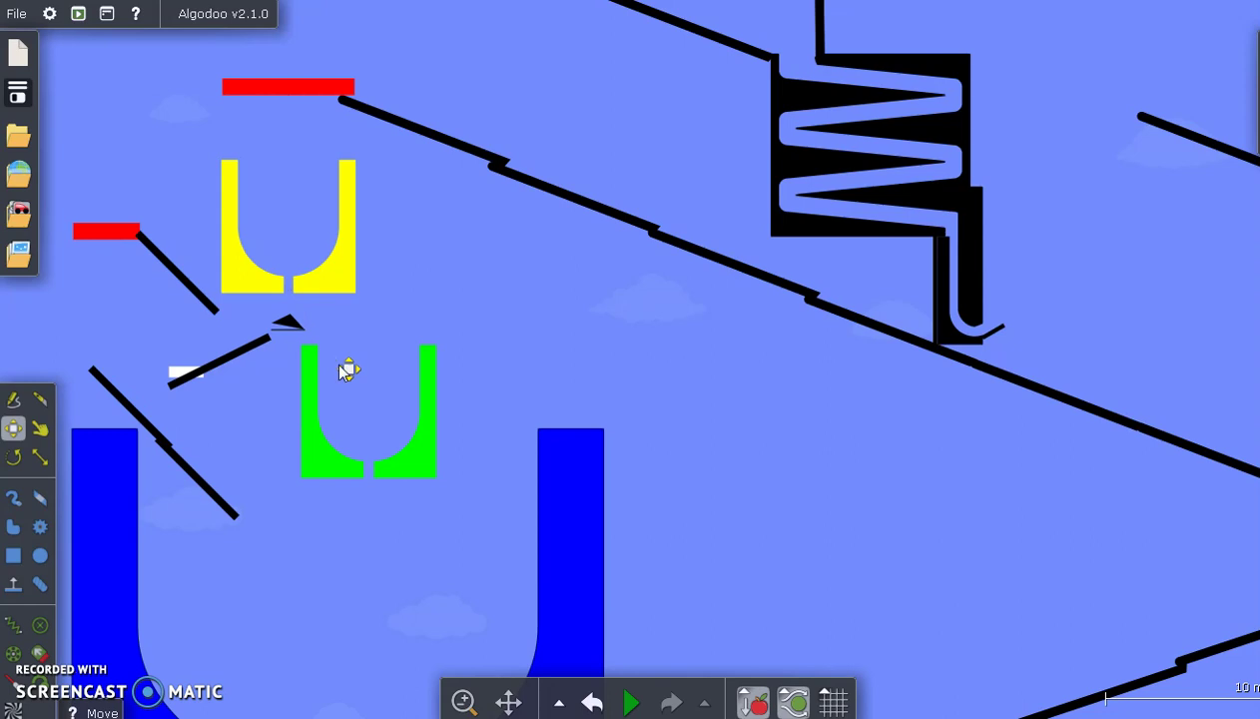
scroll(359, 421, "down", 5)
scroll(540, 460, "down", 1)
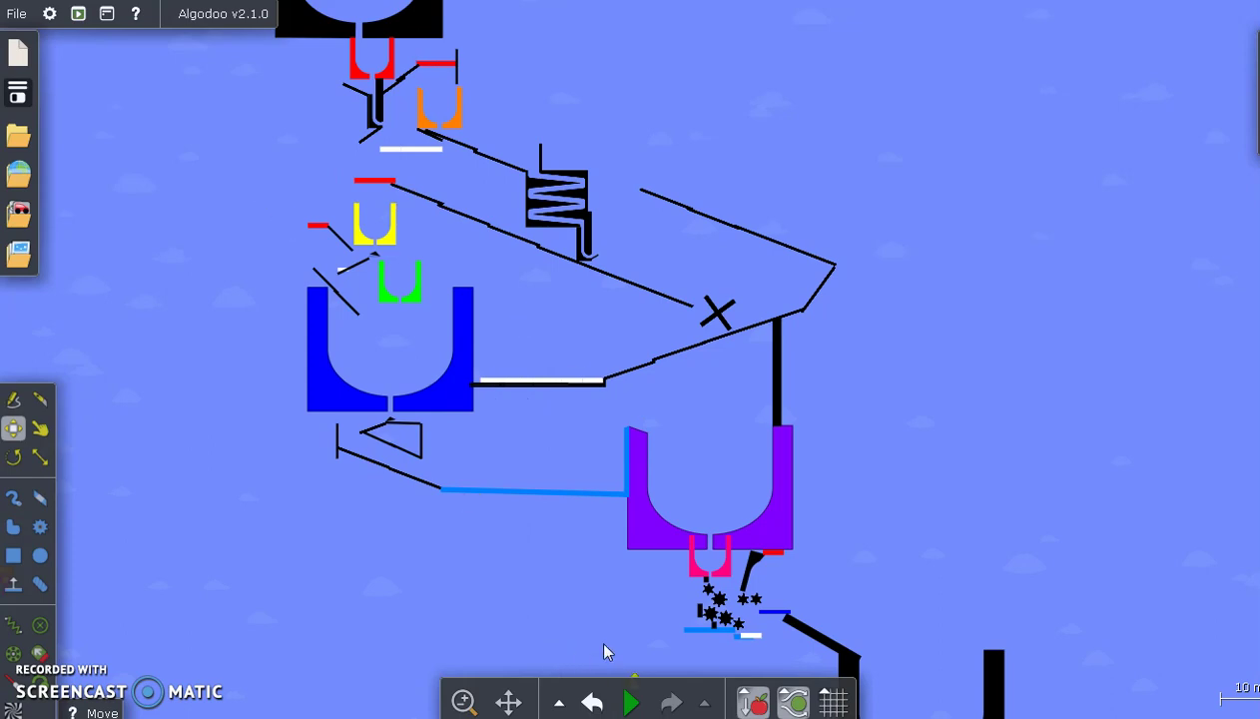
left_click_drag(604, 652, 382, 483)
scroll(546, 446, "up", 5)
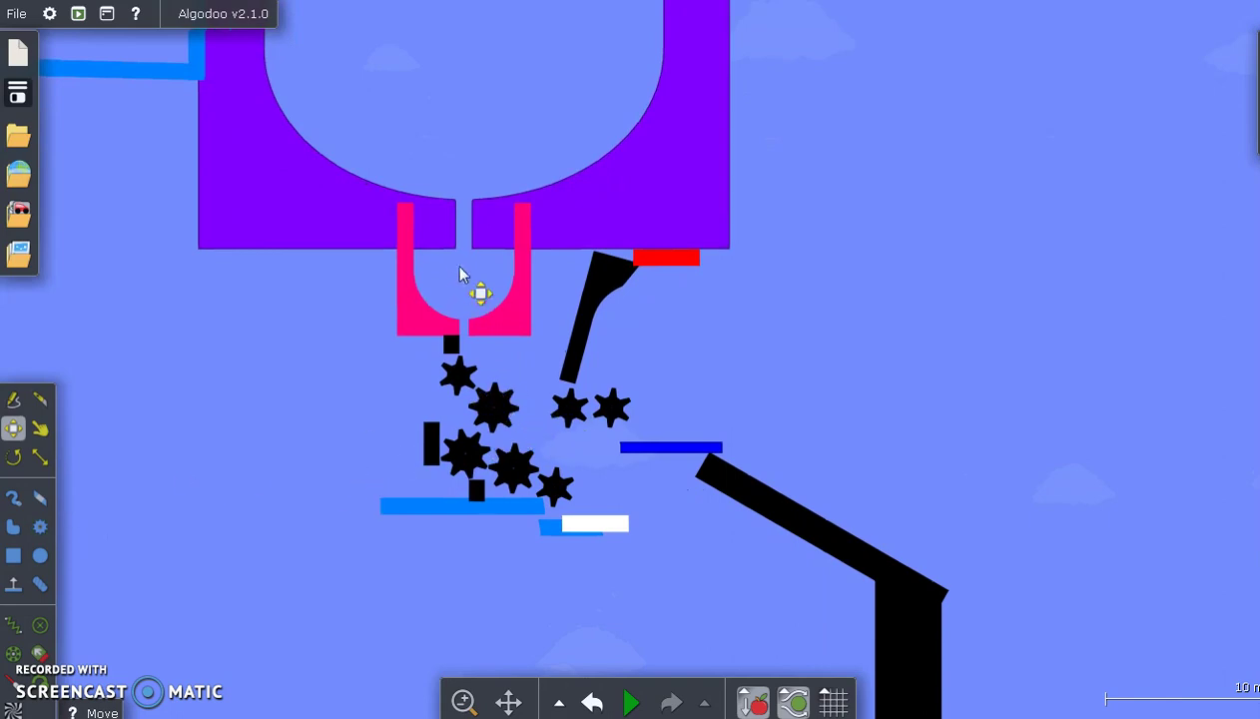
scroll(824, 655, "down", 2)
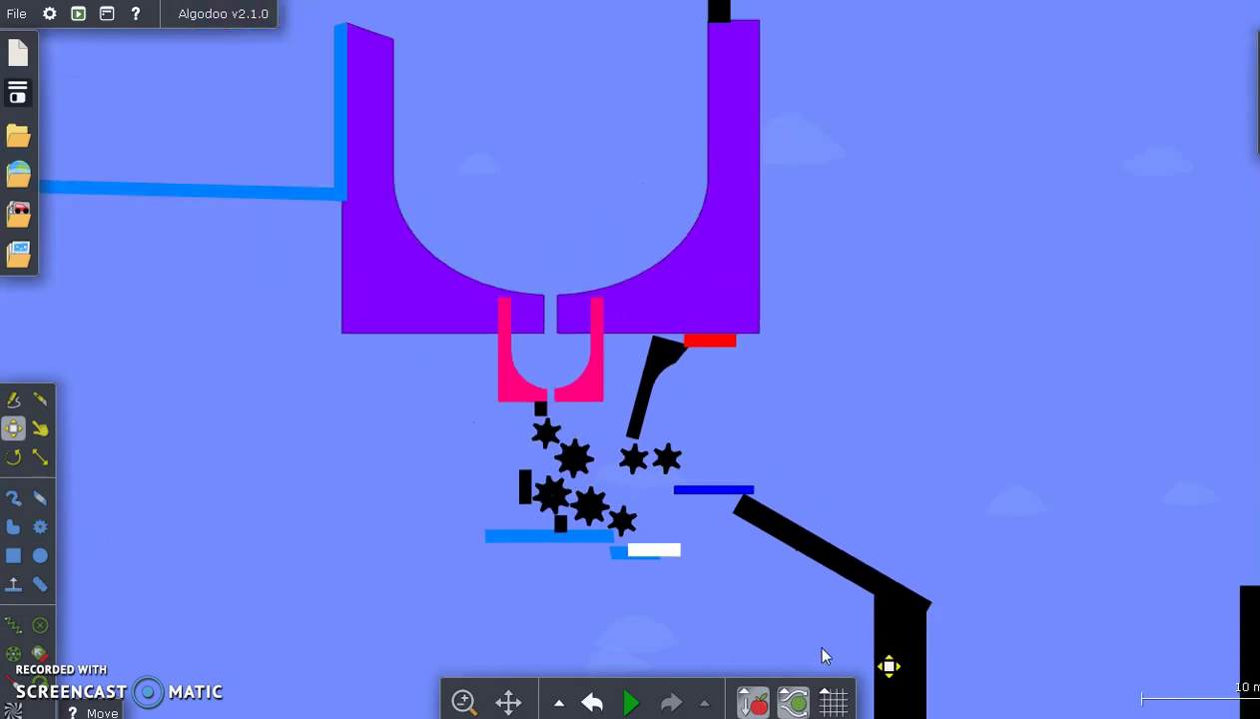
left_click_drag(824, 655, 424, 273)
scroll(424, 272, "down", 3)
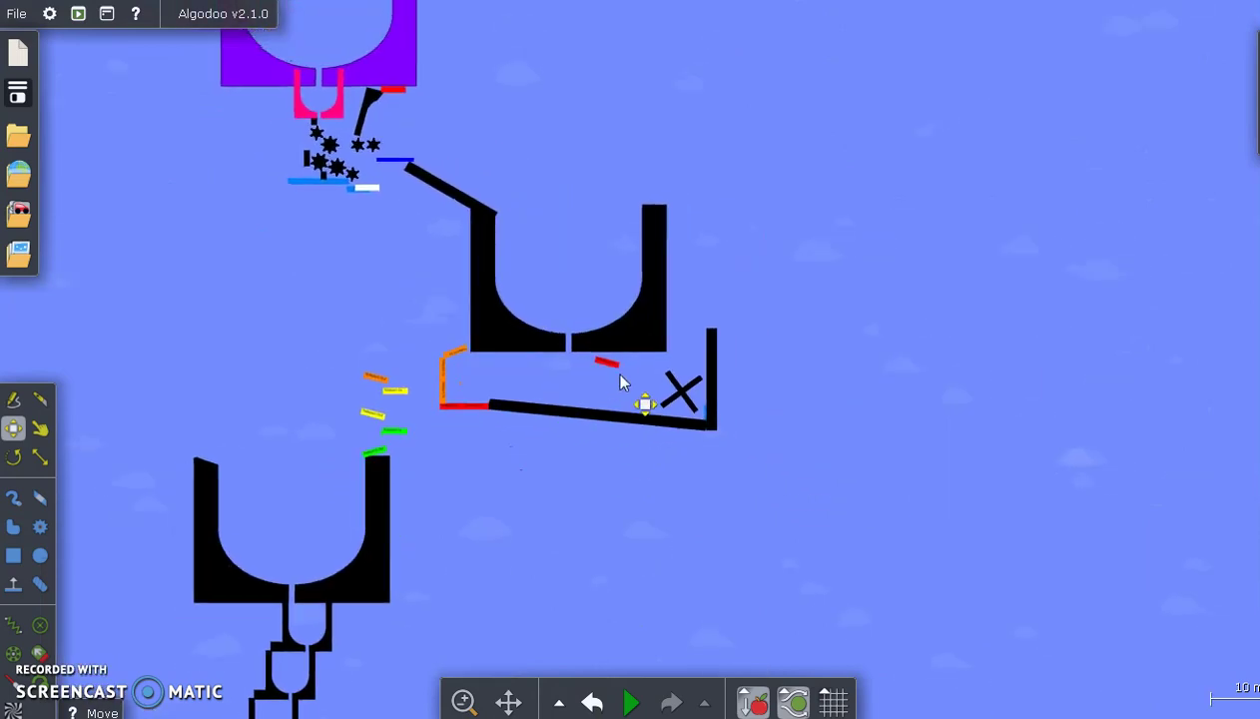
scroll(619, 365, "up", 4)
left_click_drag(389, 552, 582, 573)
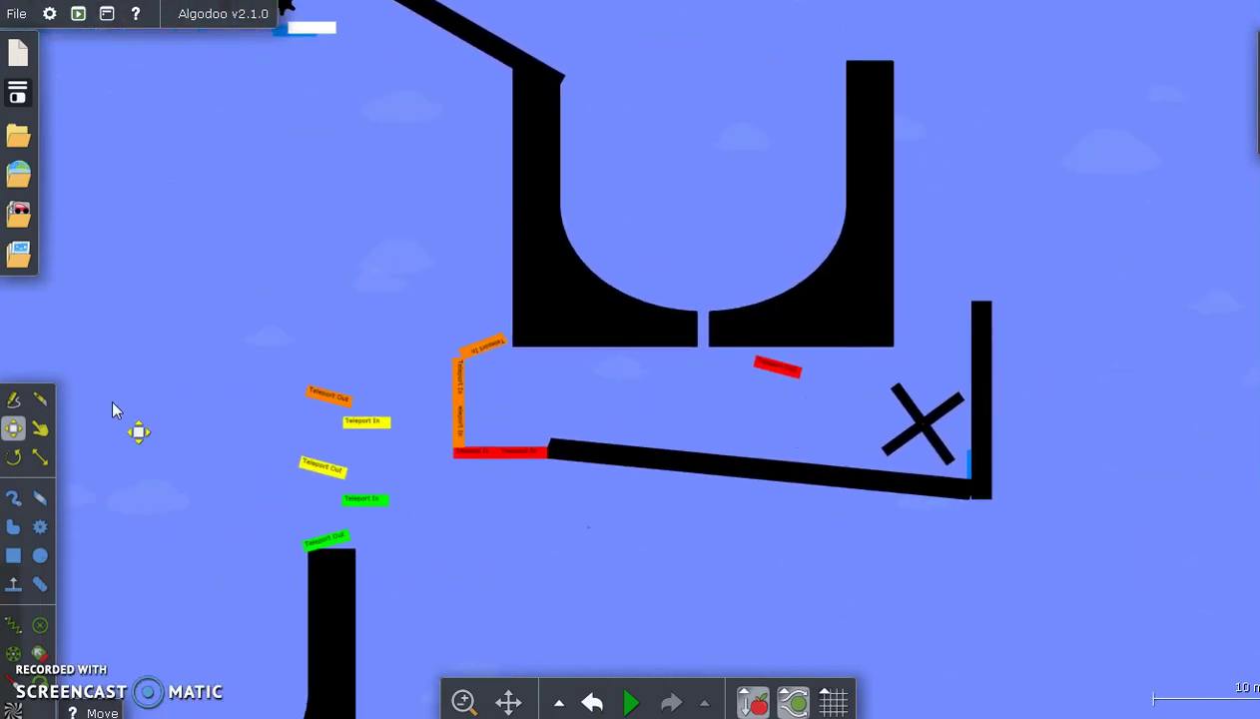
scroll(208, 333, "down", 8)
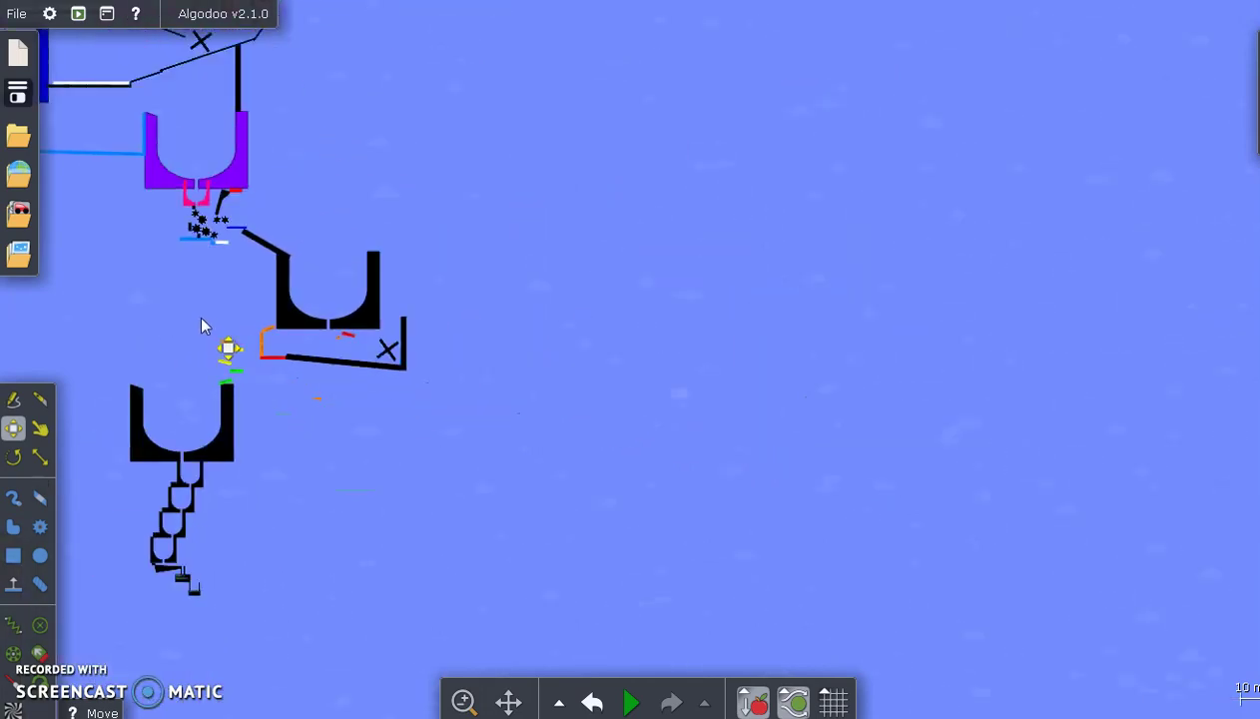
left_click_drag(145, 456, 488, 447)
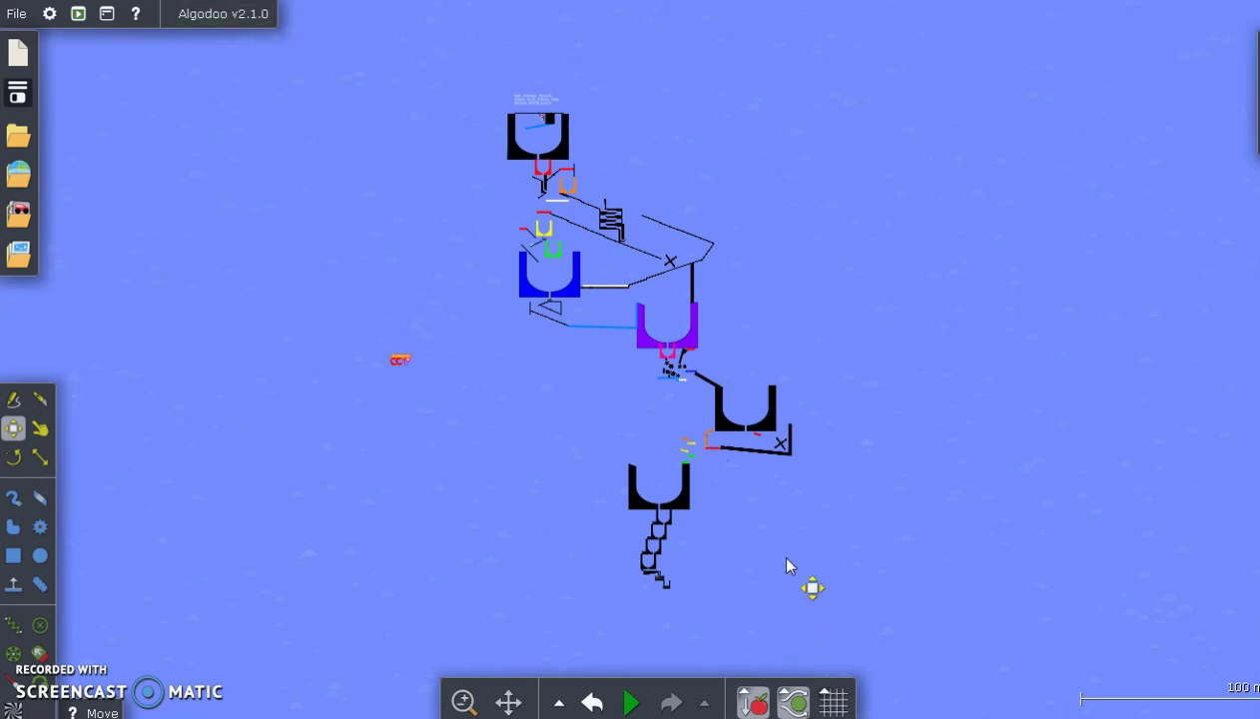
Open the Algobox library and let featured scenes like Tower of Hanoi and Lunar Lander Game load.
left_click(20, 177)
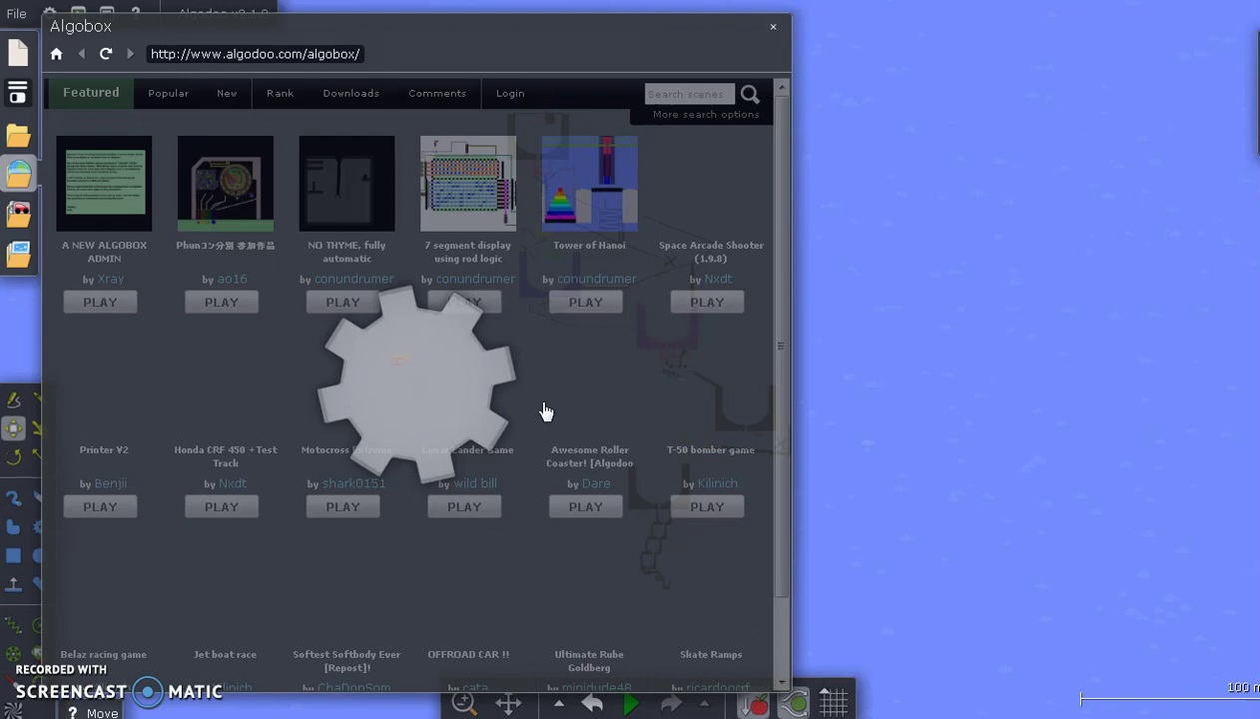
key("p")
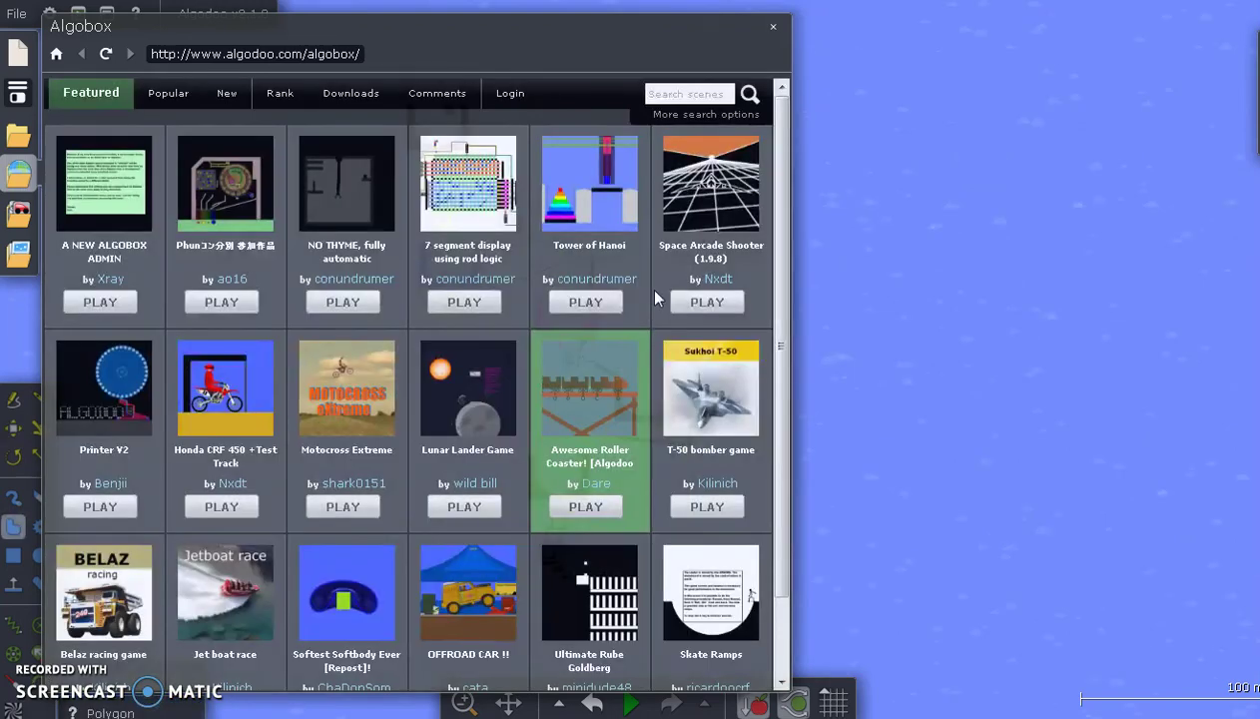
Search Algobox for 'marble race packs', bringing up results like Amazing Marble Race Season 1 Part 9.
left_click(682, 92)
type("marble race packs")
key("Return")
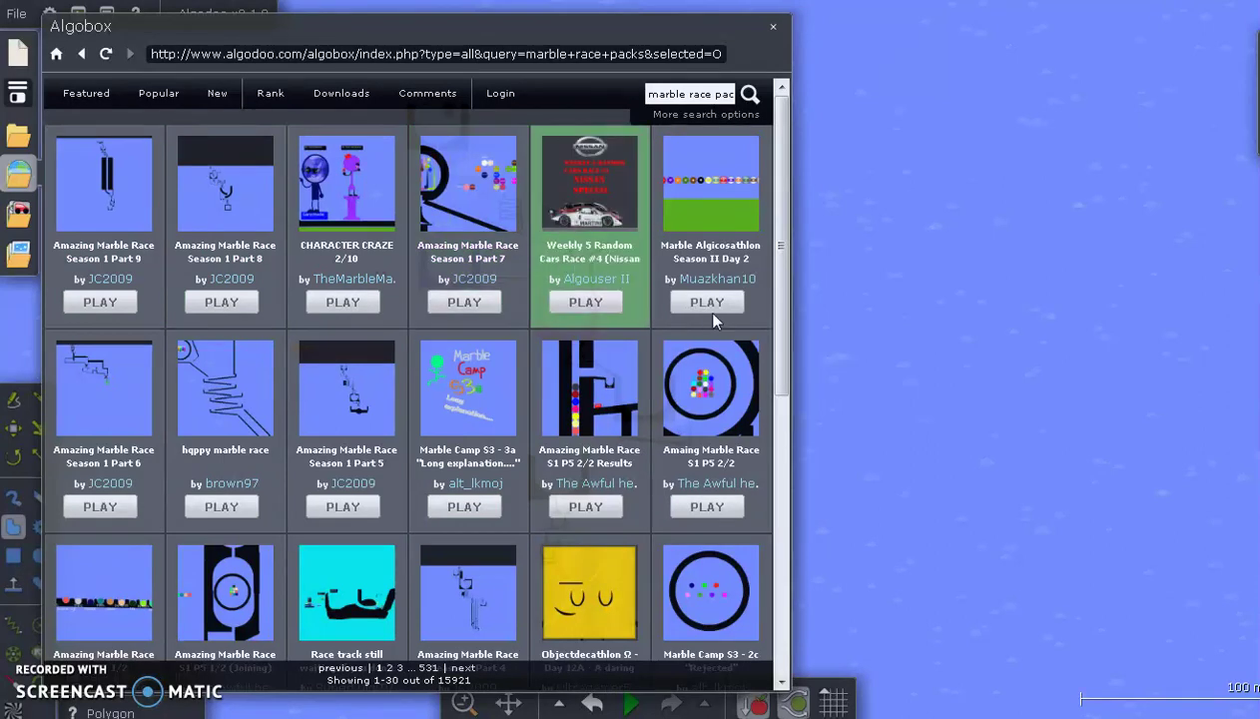
Scroll through the marble race results and go to page 2, showing results 31–60.
scroll(477, 302, "down", 1)
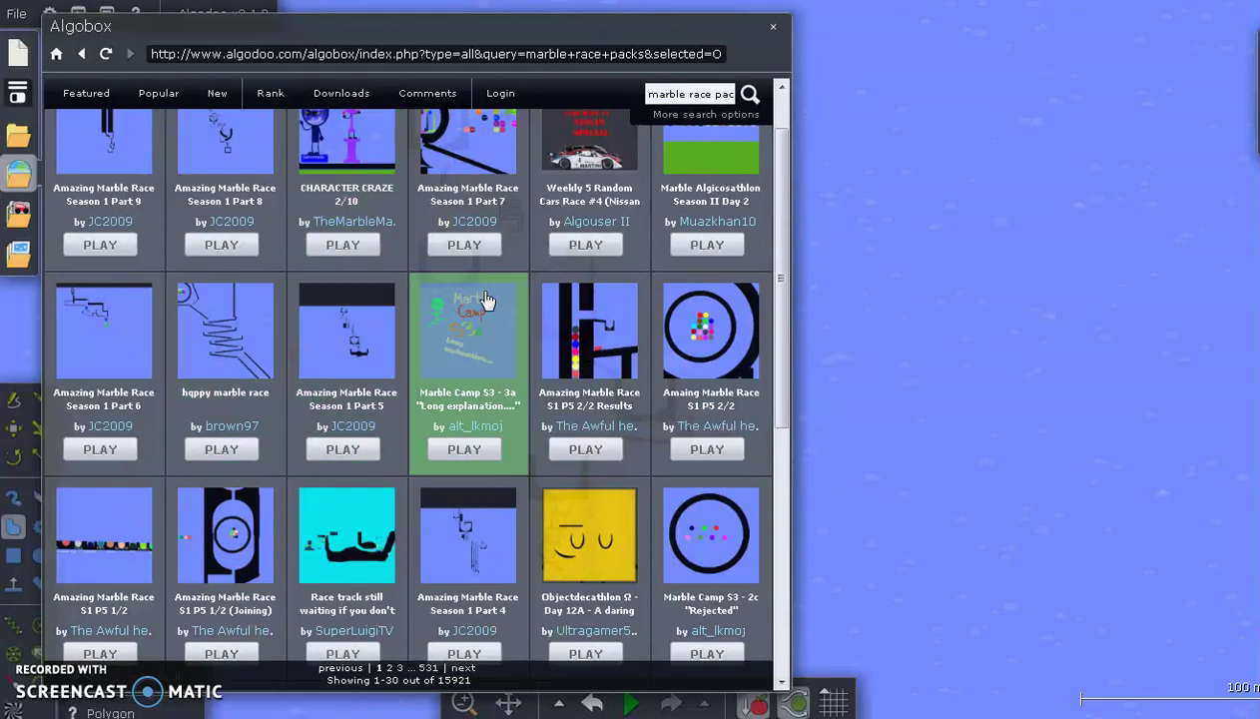
scroll(297, 294, "down", 2)
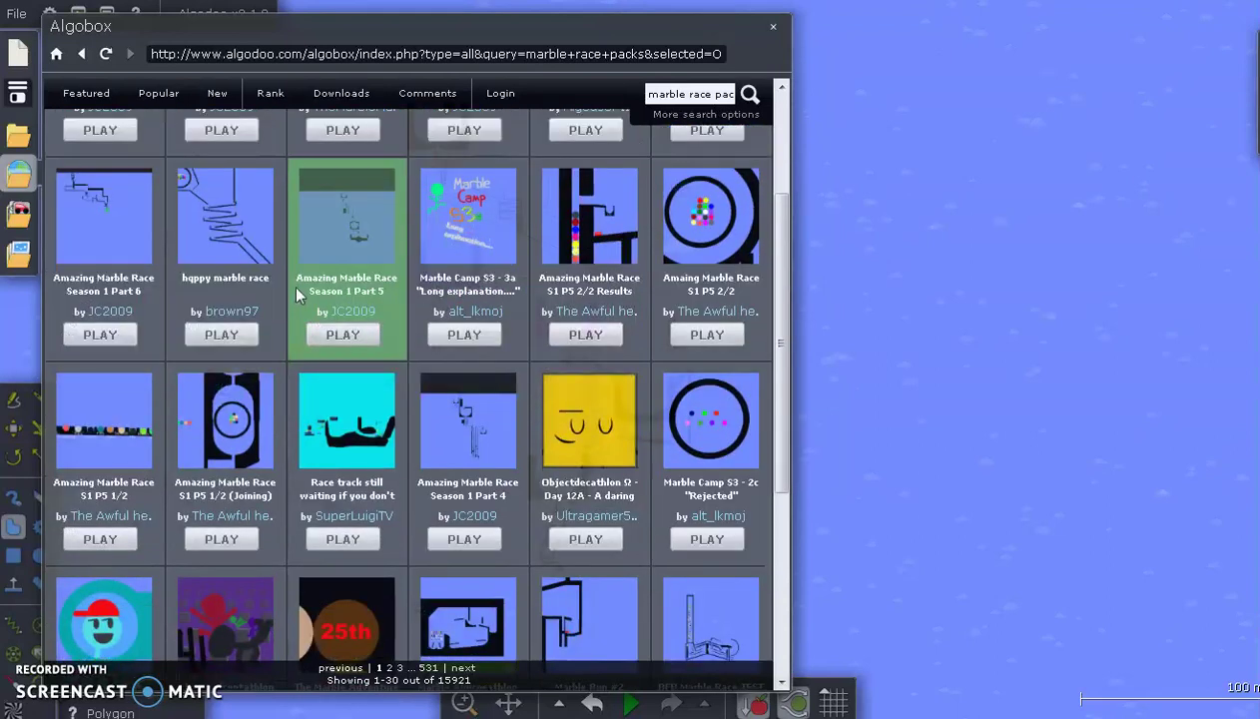
scroll(294, 285, "down", 5)
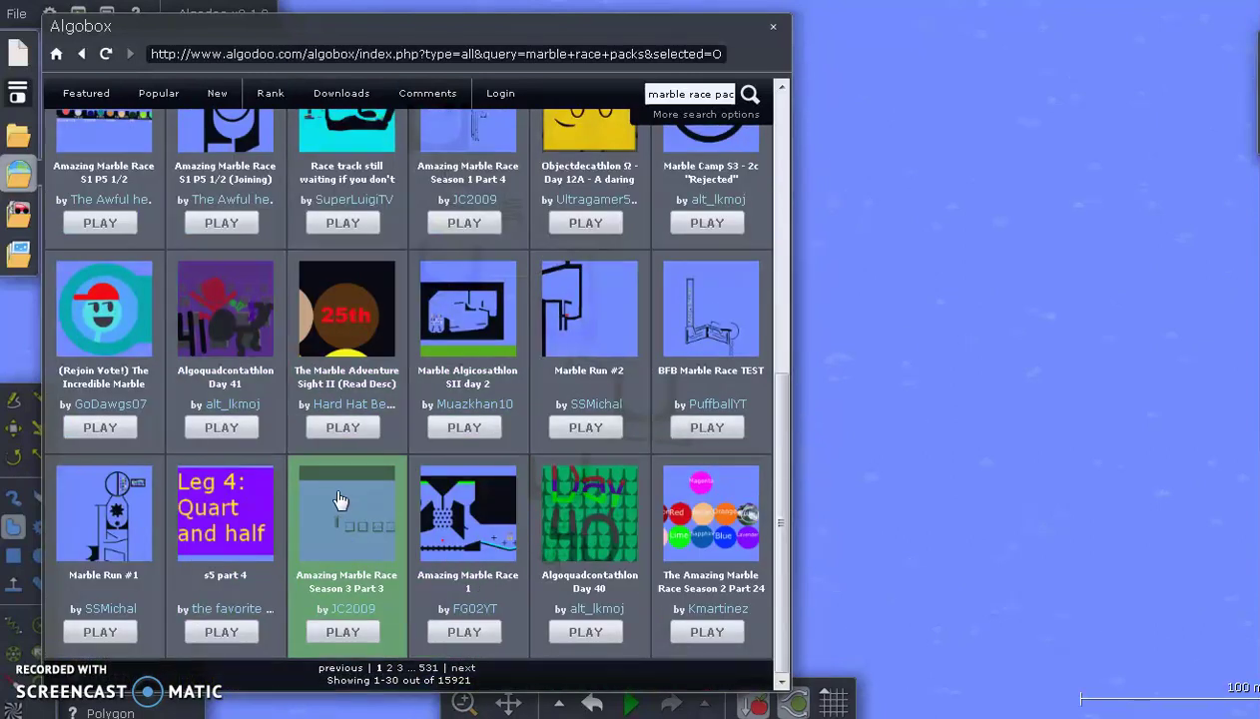
left_click(388, 669)
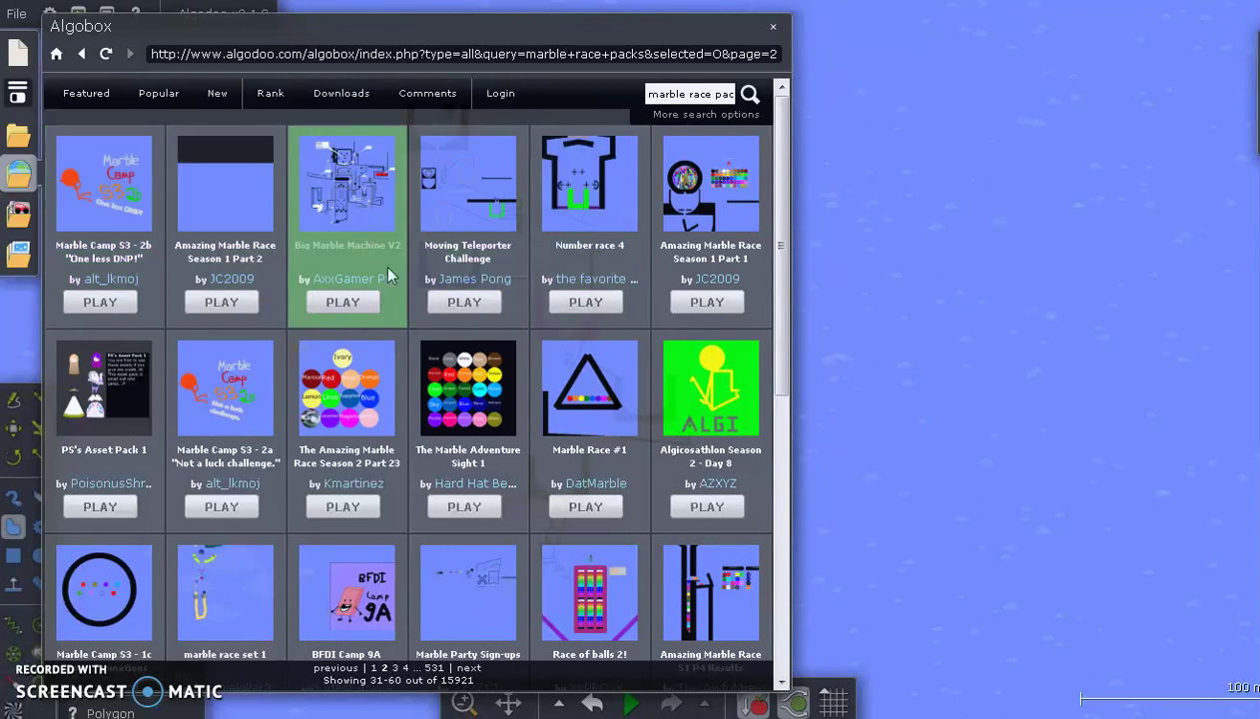
scroll(484, 295, "down", 2)
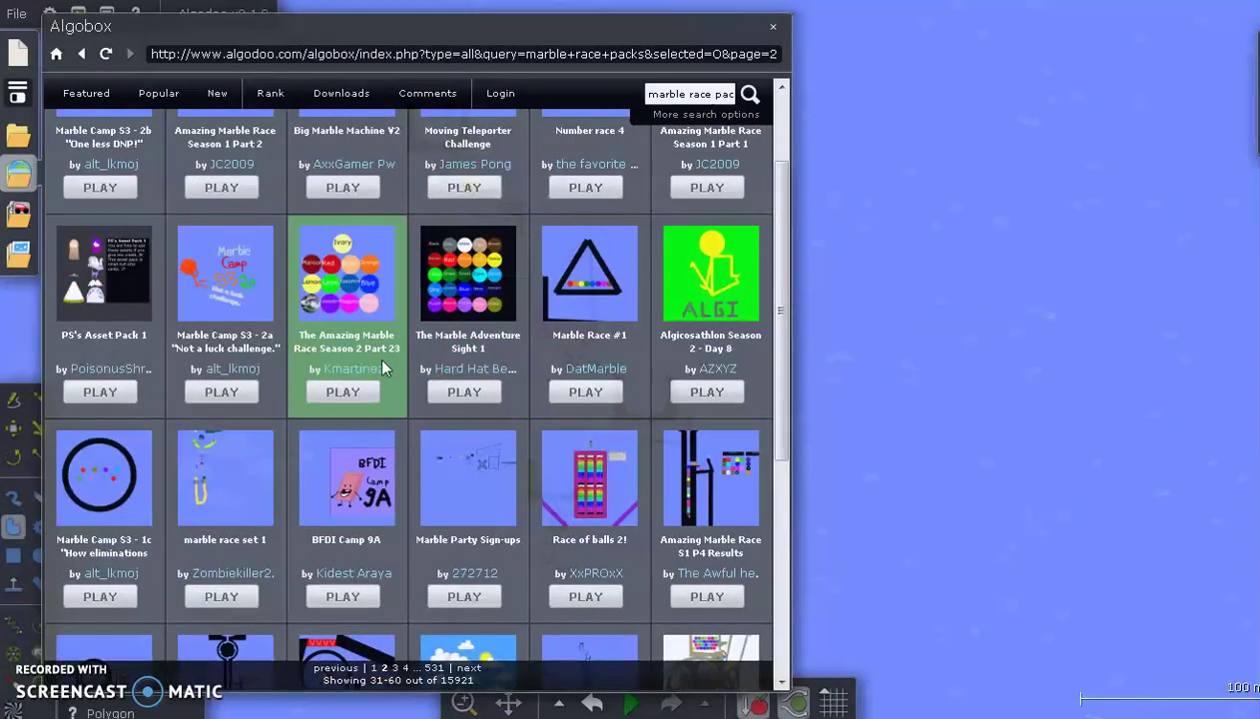
scroll(377, 355, "down", 1)
scroll(404, 368, "down", 3)
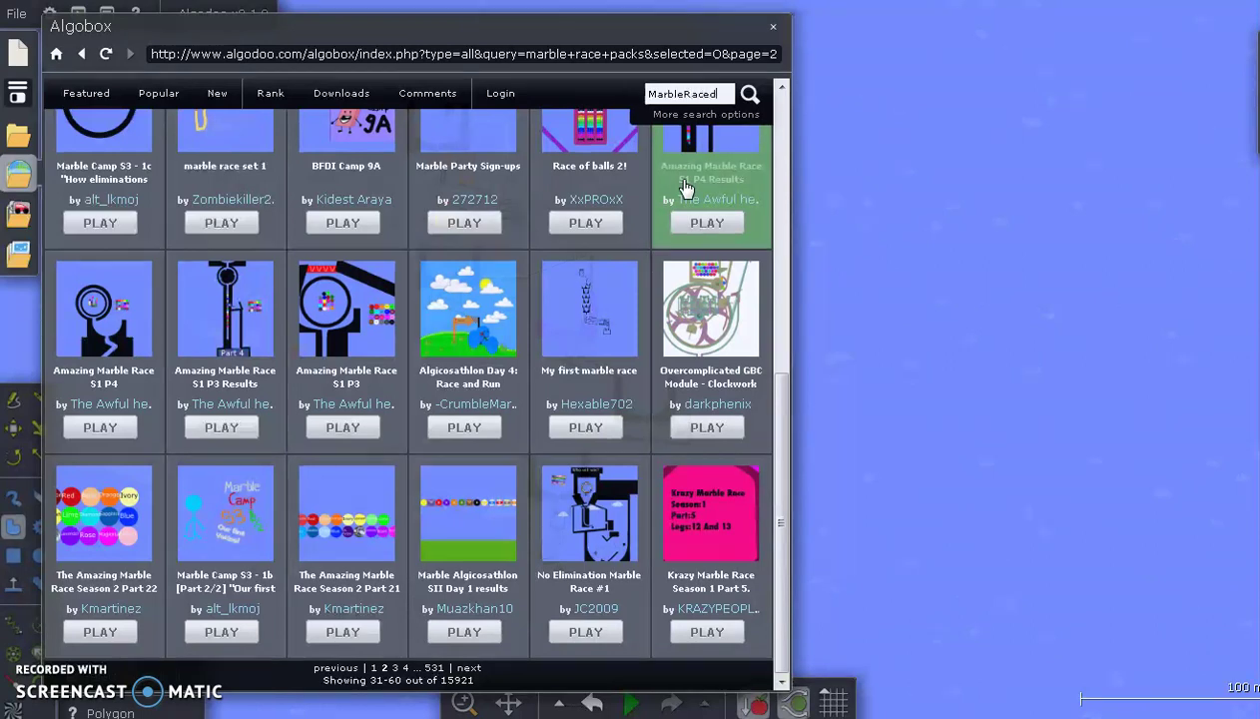
Search Algobox for the uploader's scenes: 478 results, starting with Amazing Marble Race Season 1 Part 9.
left_click(680, 193)
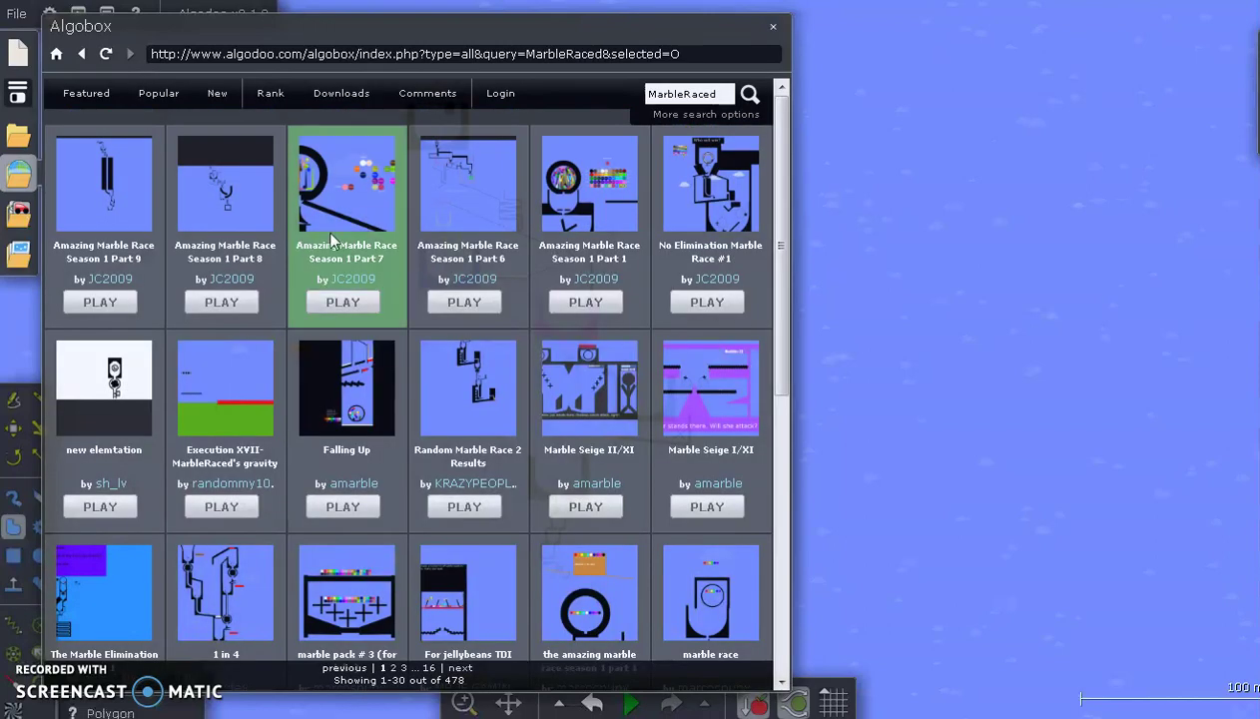
Scroll to the last row of results and load the marble tool scene onto the canvas.
scroll(352, 268, "down", 5)
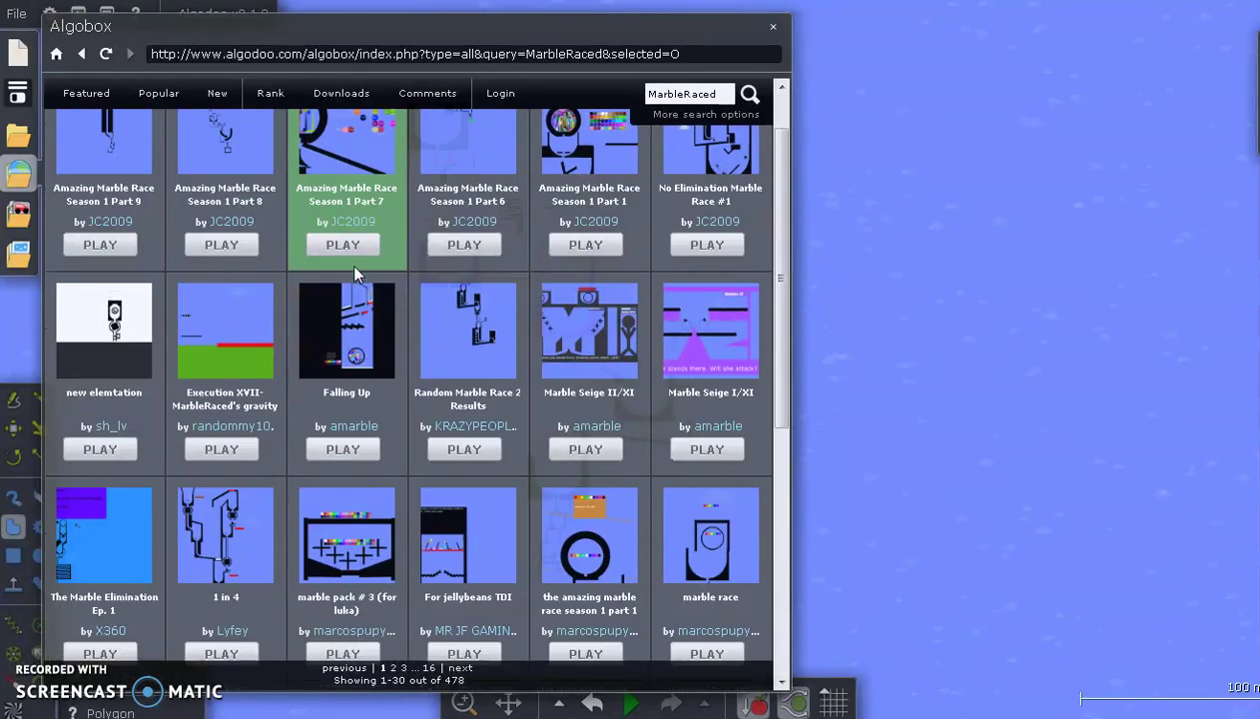
scroll(420, 292, "down", 2)
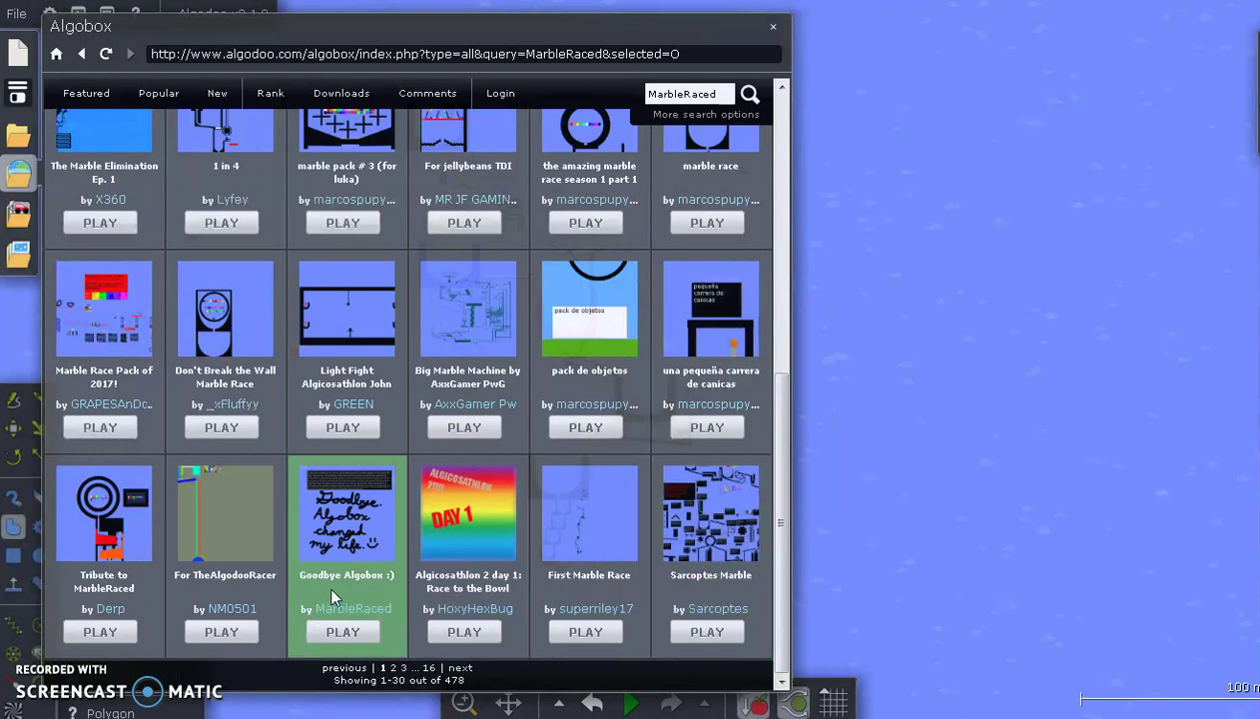
left_click(694, 634)
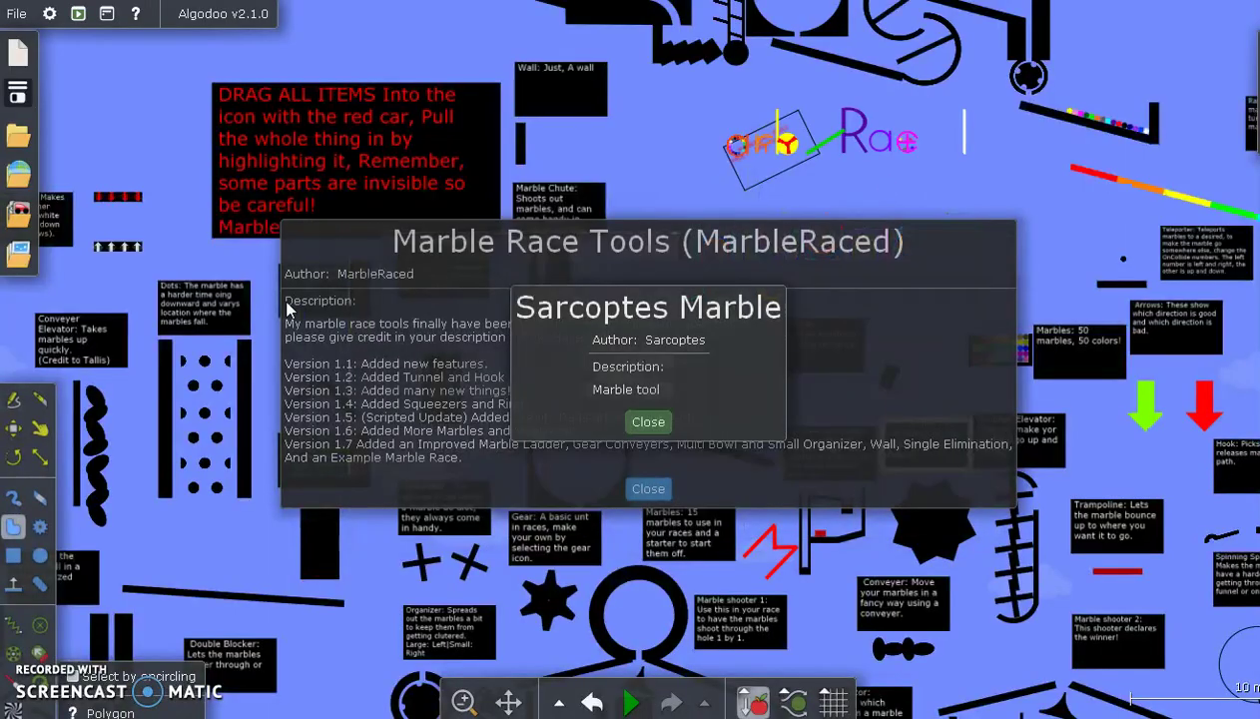
Close the scene info dialogs and pan and zoom around the marble race parts.
left_click(136, 95)
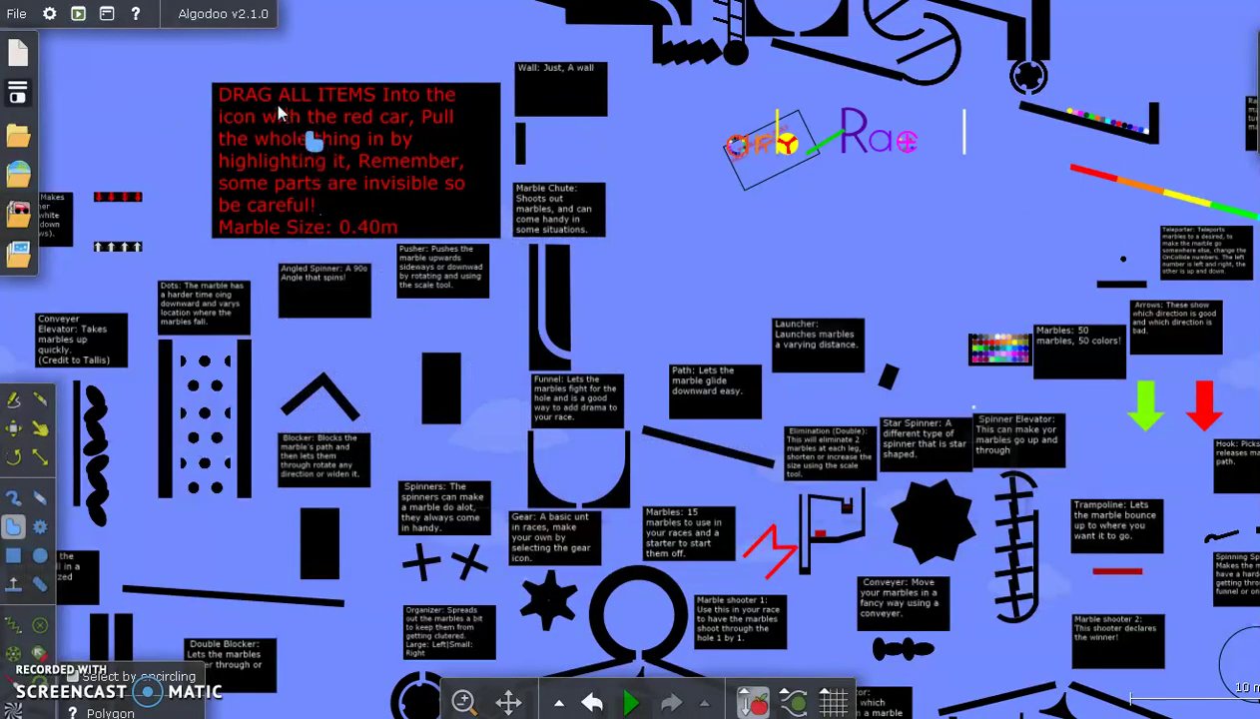
left_click_drag(197, 104, 285, 145)
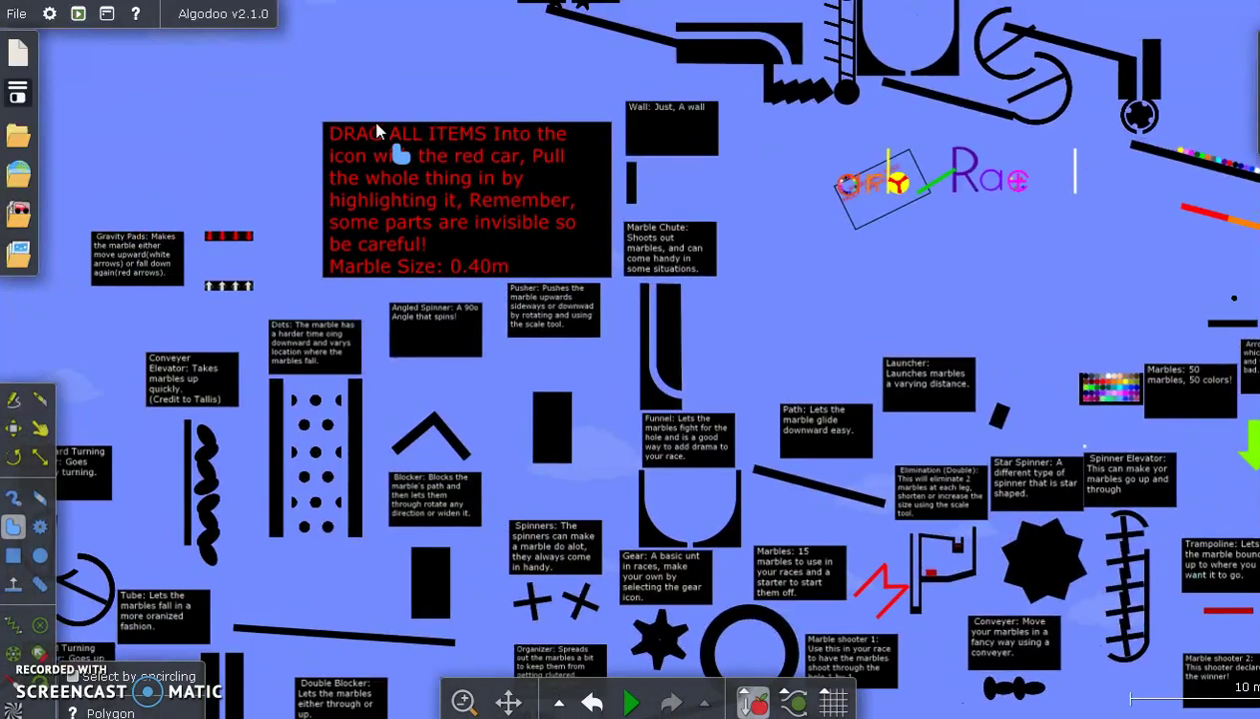
scroll(377, 131, "up", 2)
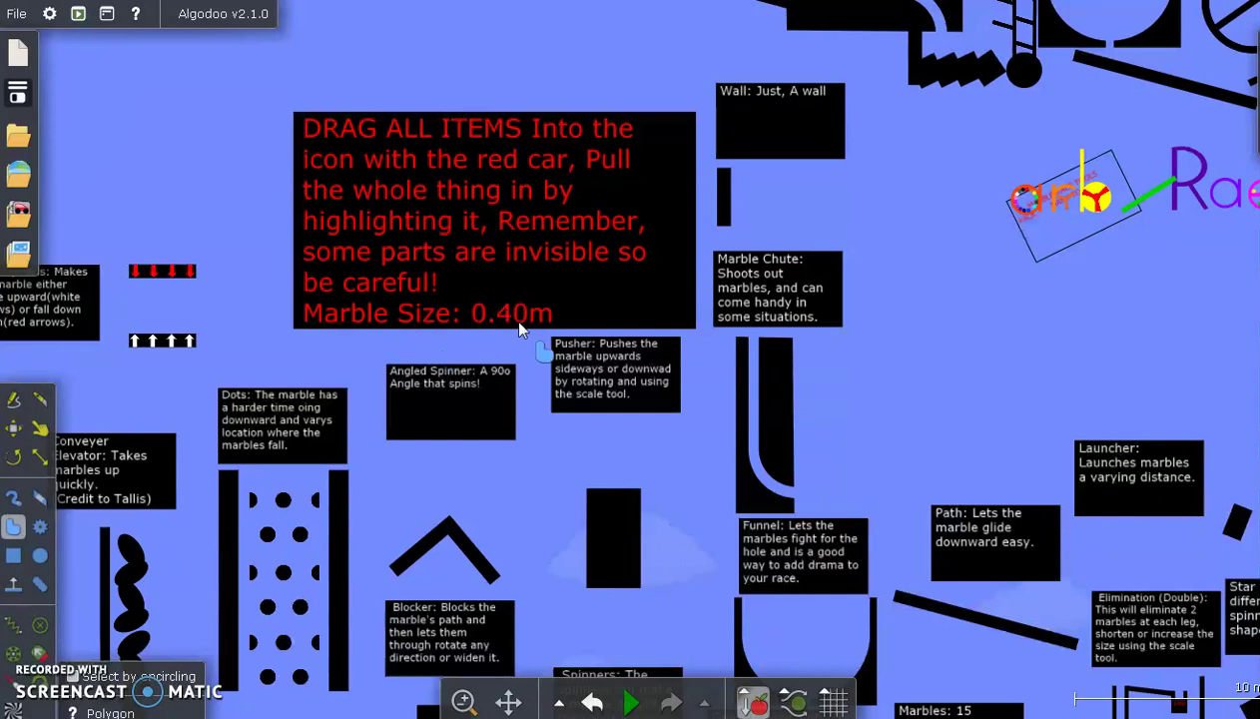
scroll(519, 329, "down", 8)
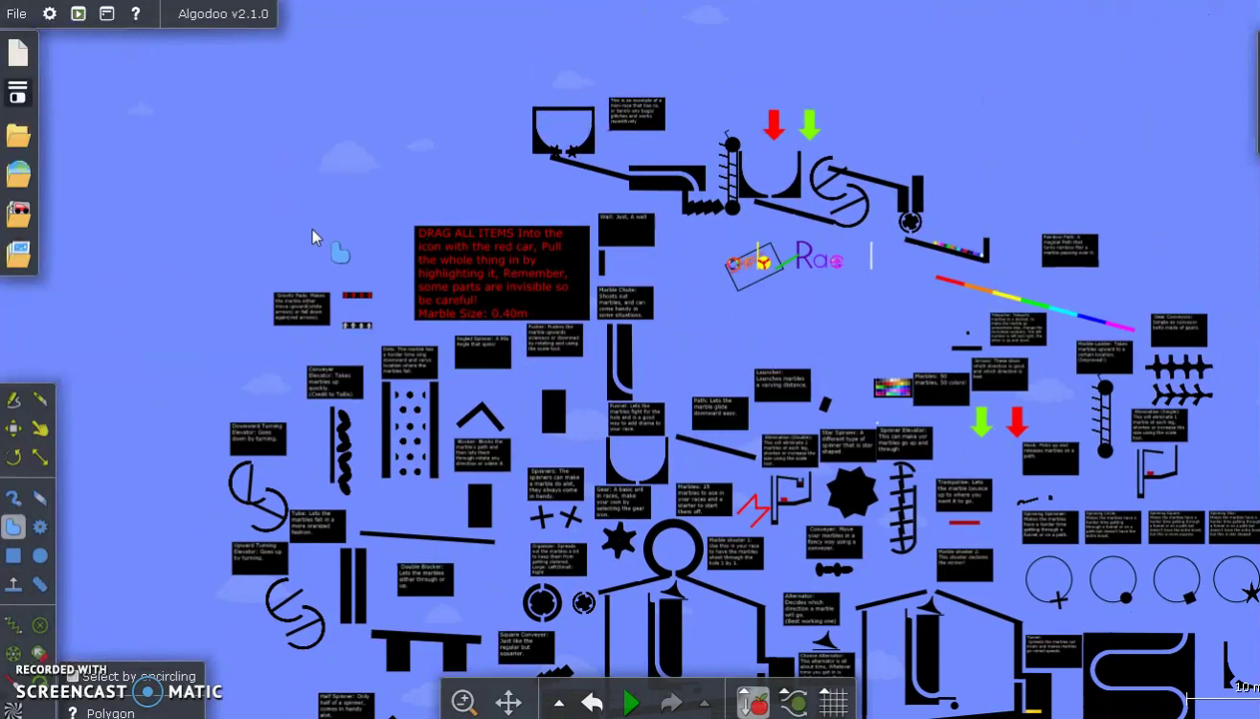
left_click_drag(315, 237, 305, 200)
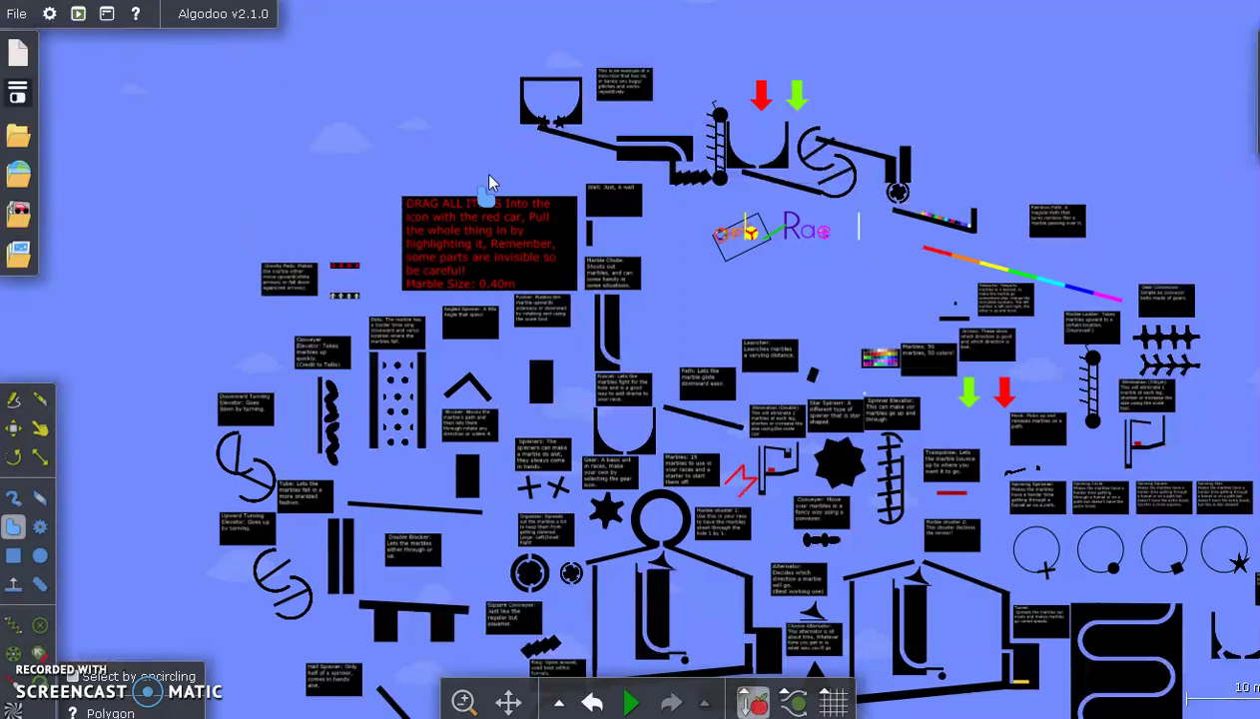
left_click_drag(783, 276, 686, 139)
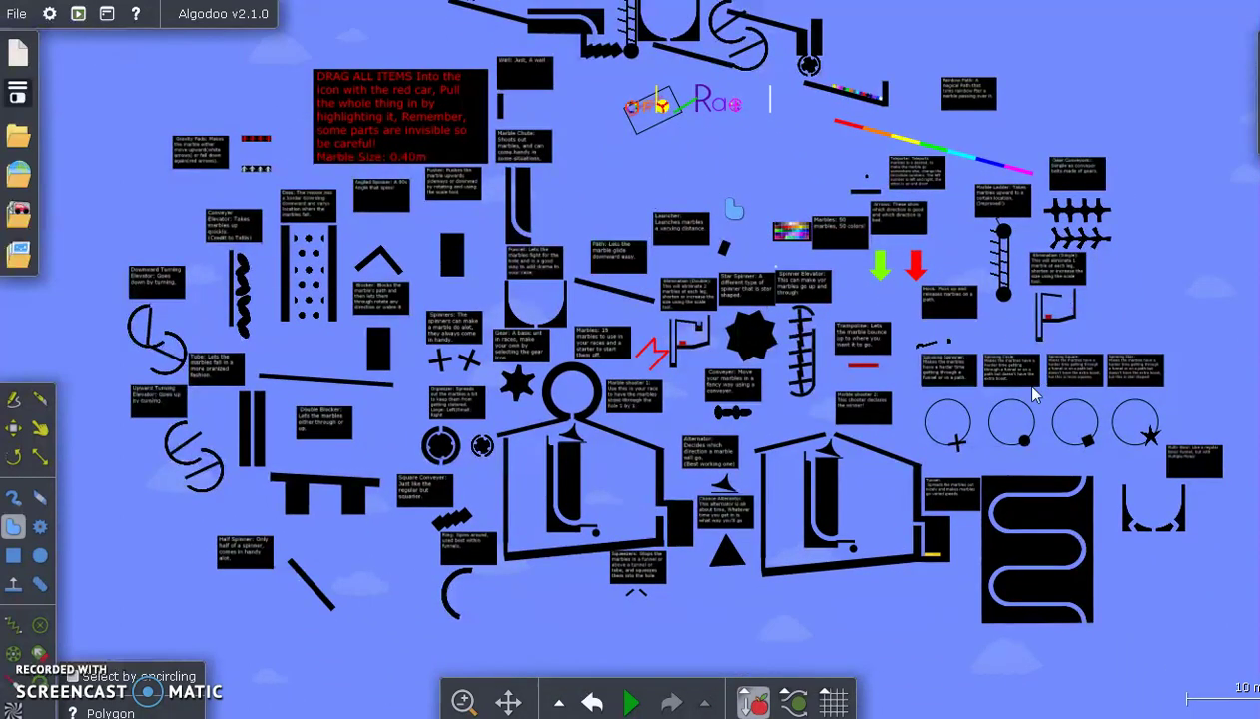
scroll(1034, 394, "down", 1)
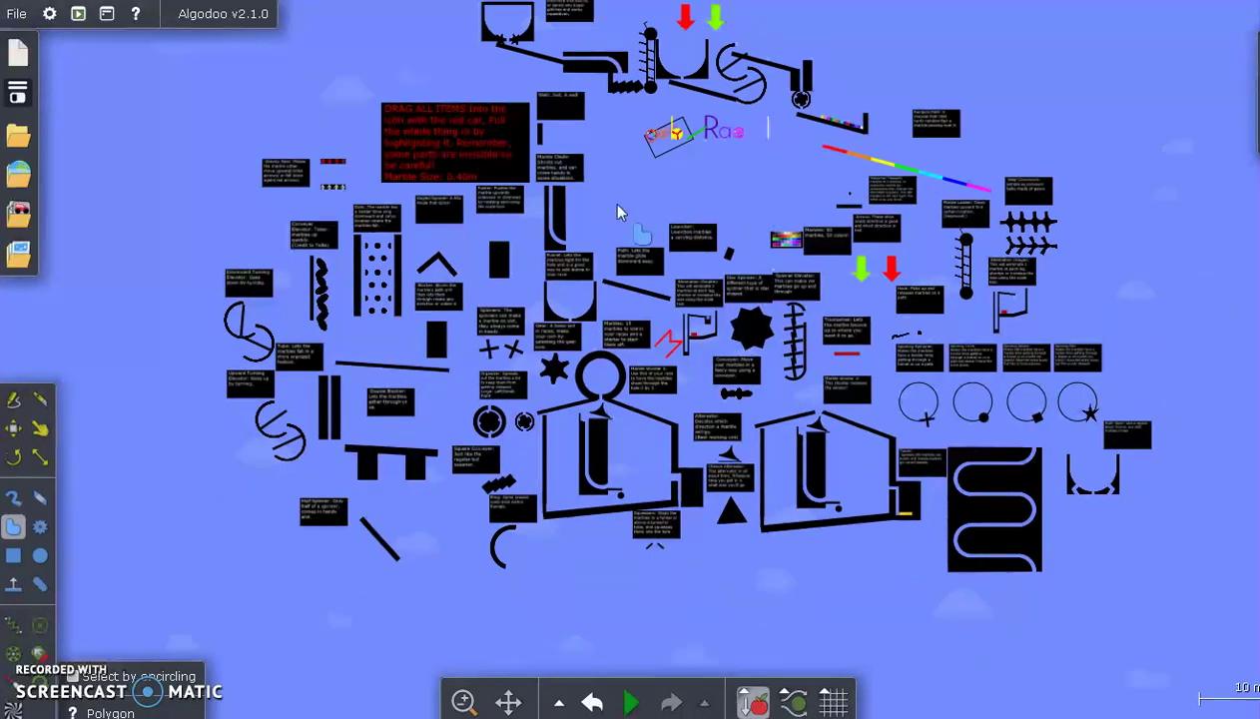
scroll(617, 212, "up", 2)
Bring the funnel area into view and lasso around the U-shaped bowl.
left_click_drag(617, 212, 754, 273)
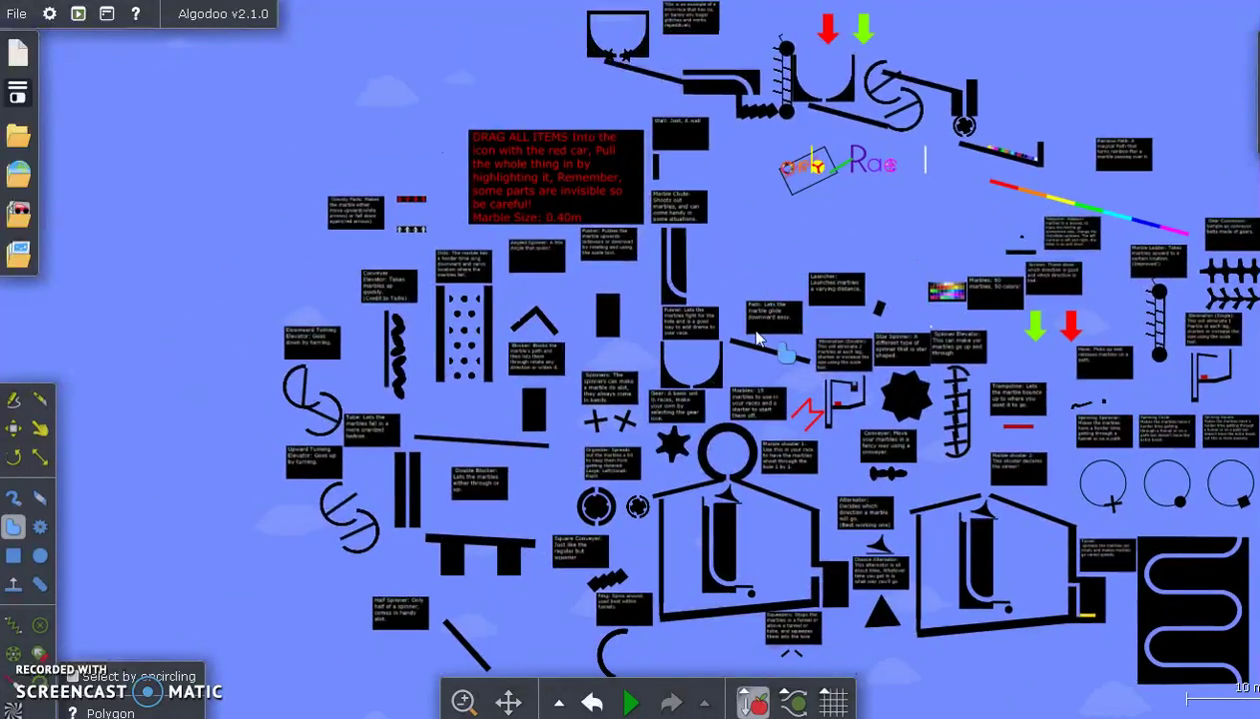
scroll(757, 339, "up", 3)
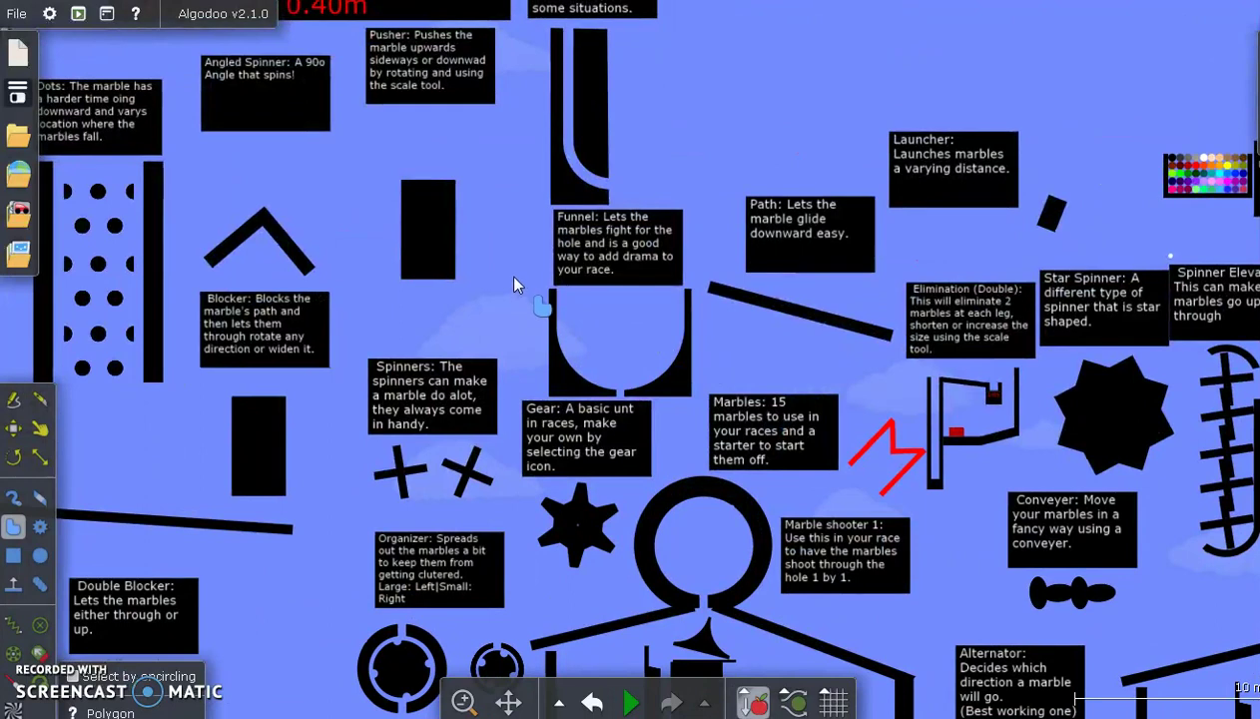
mouse_move(627, 350)
left_mouse_down()
mouse_move(712, 384)
mouse_move(477, 312)
mouse_move(534, 320)
mouse_move(508, 302)
left_mouse_up()
Move the lassoed bowl onto the Components icon to save it as a new component.
right_click(511, 301)
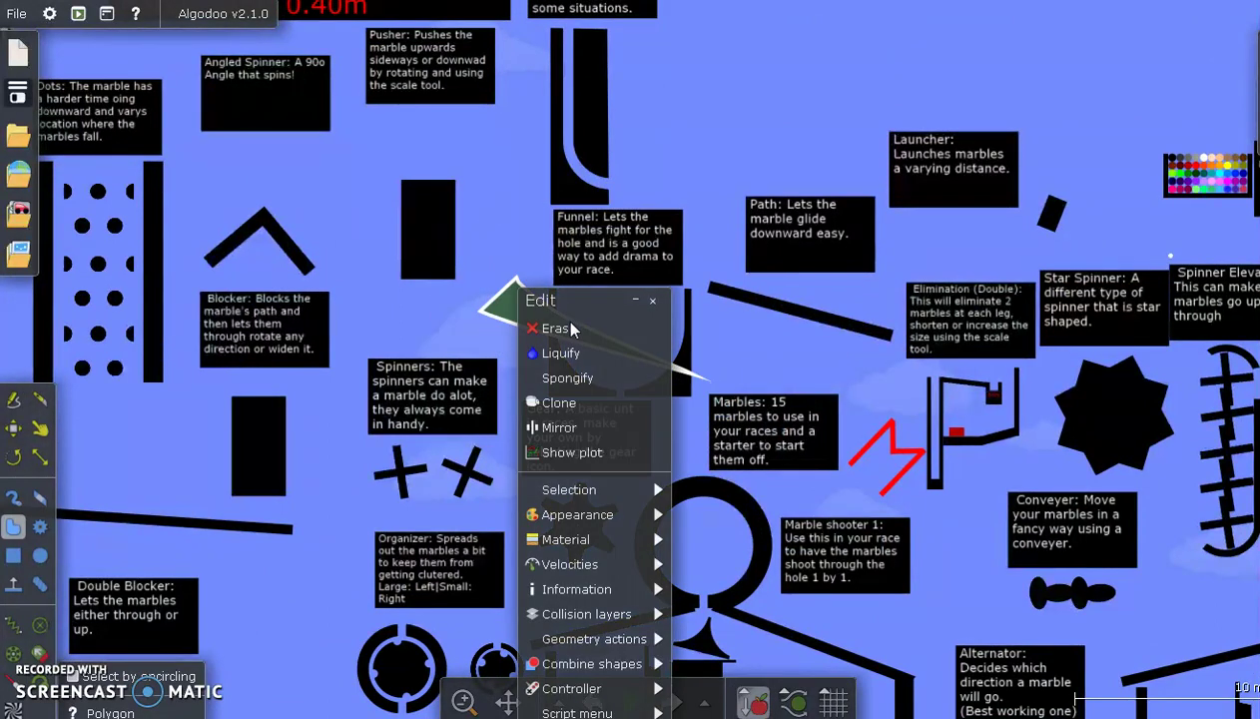
left_click(13, 427)
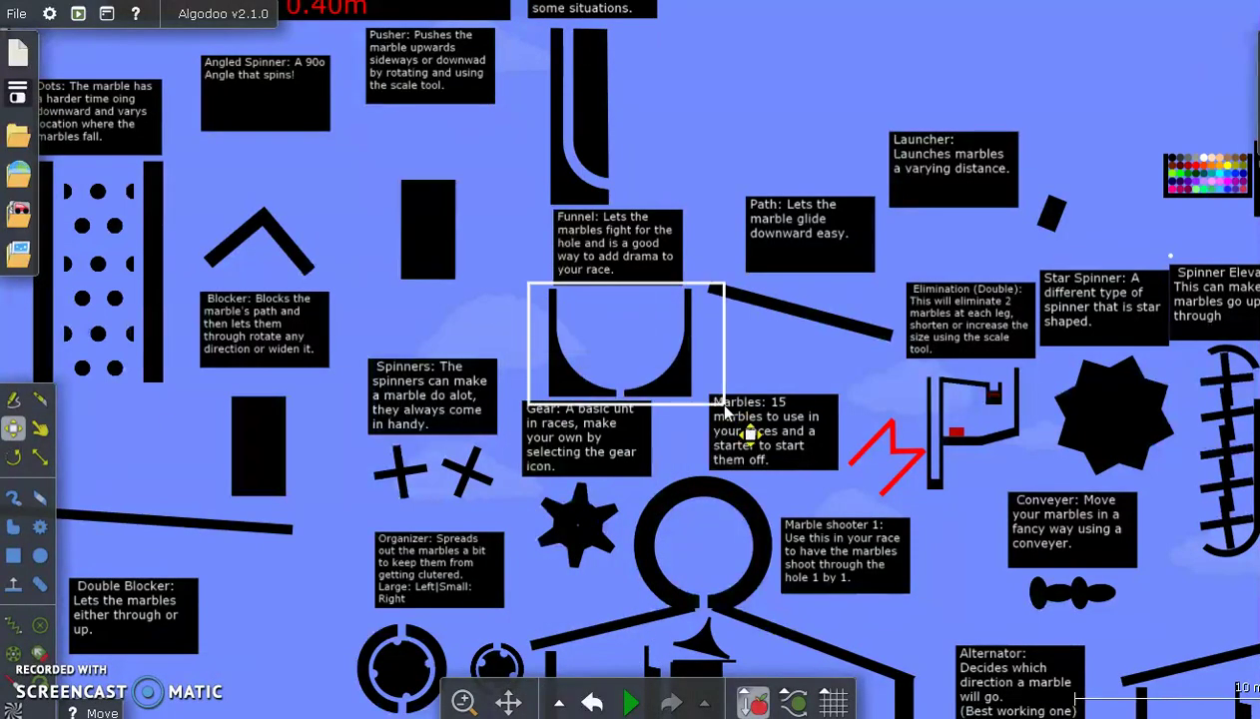
left_click_drag(629, 376, 20, 214)
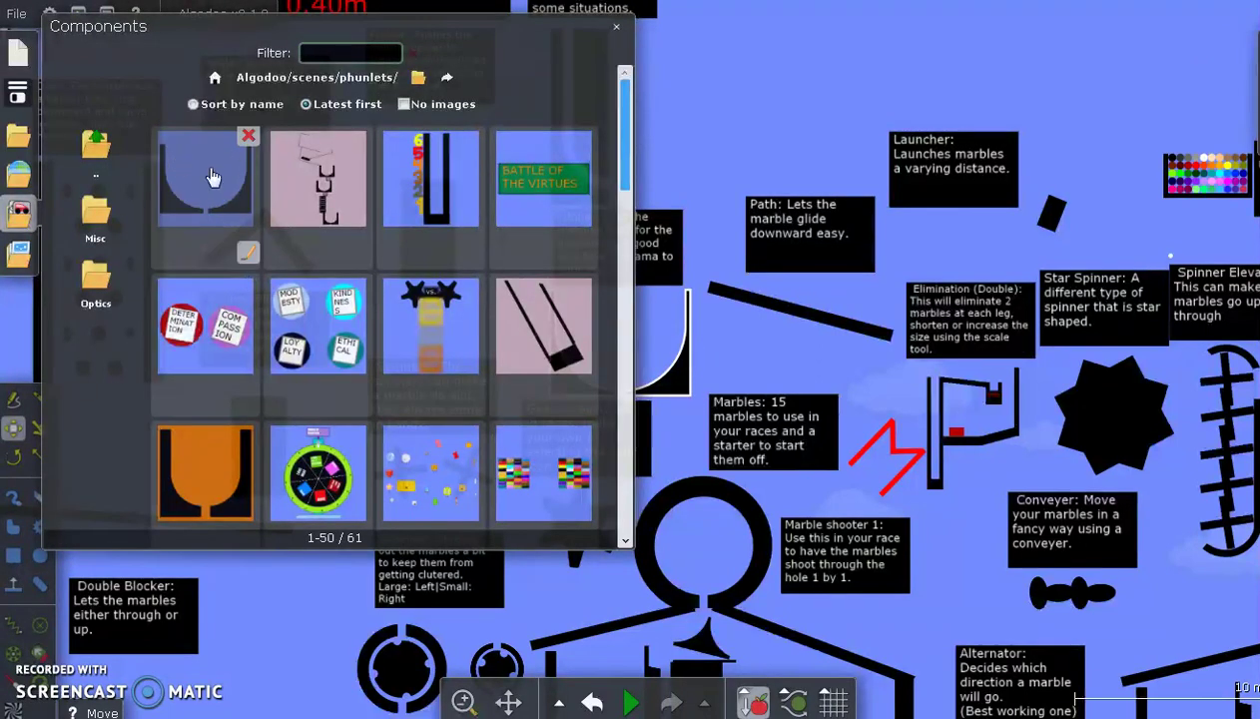
Save the Star Spinner as a component.
left_click(618, 30)
scroll(791, 178, "down", 2)
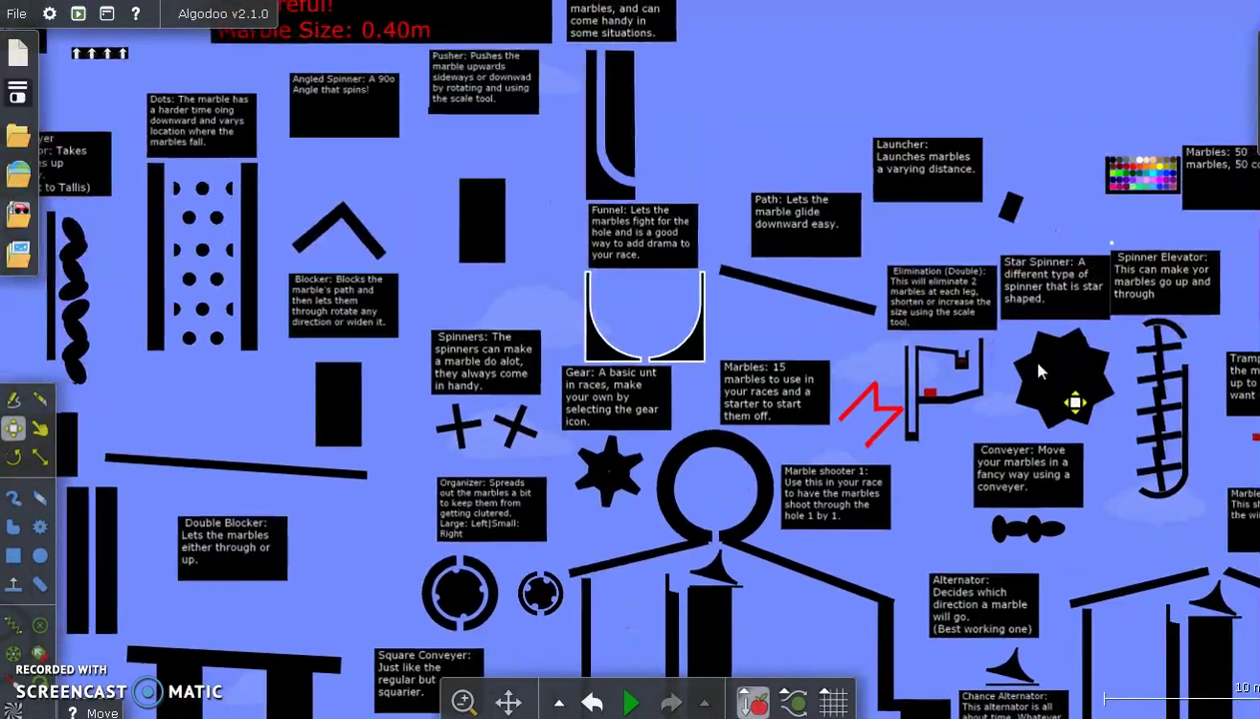
left_click(1093, 393)
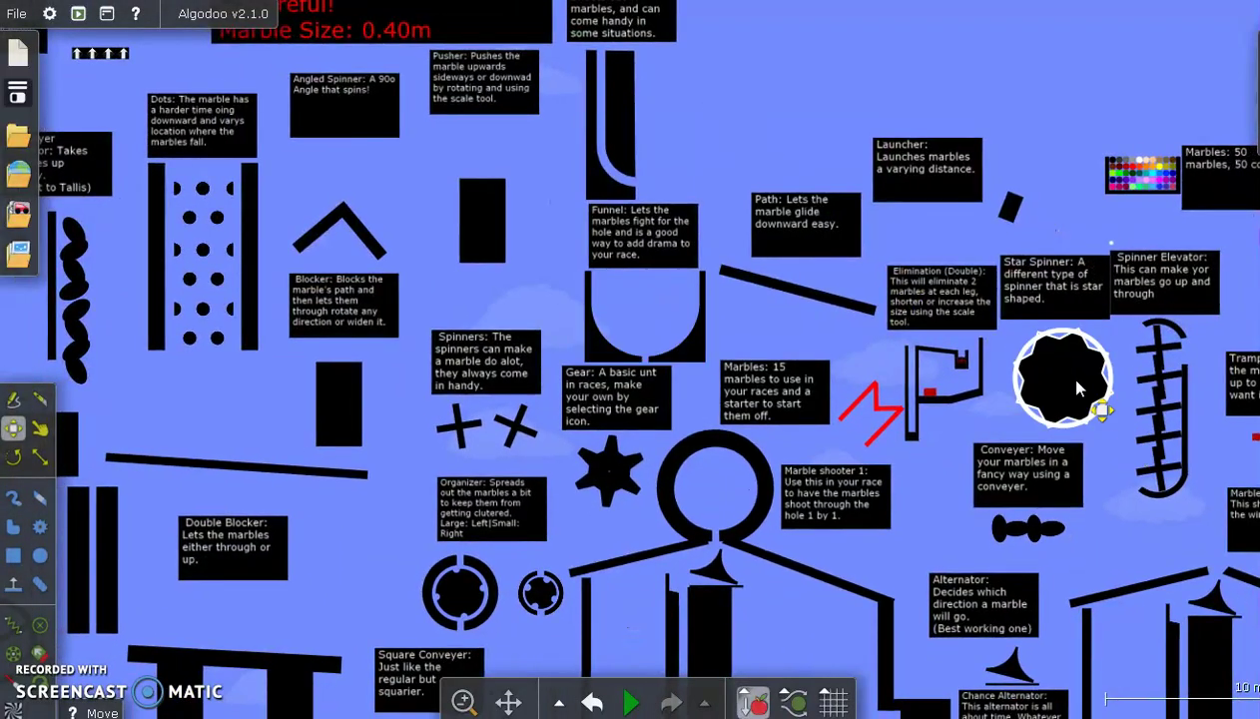
left_click_drag(1093, 389, 30, 221)
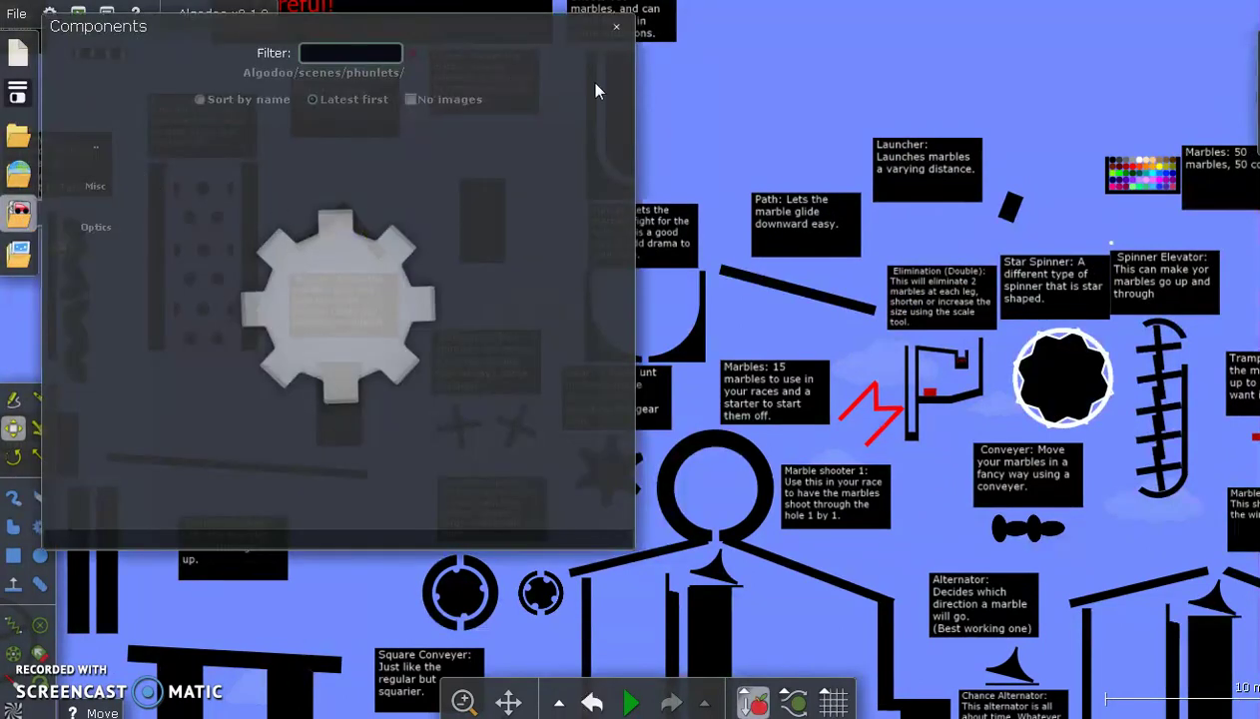
Save the marble chute and the gravity pads as components.
left_click(618, 31)
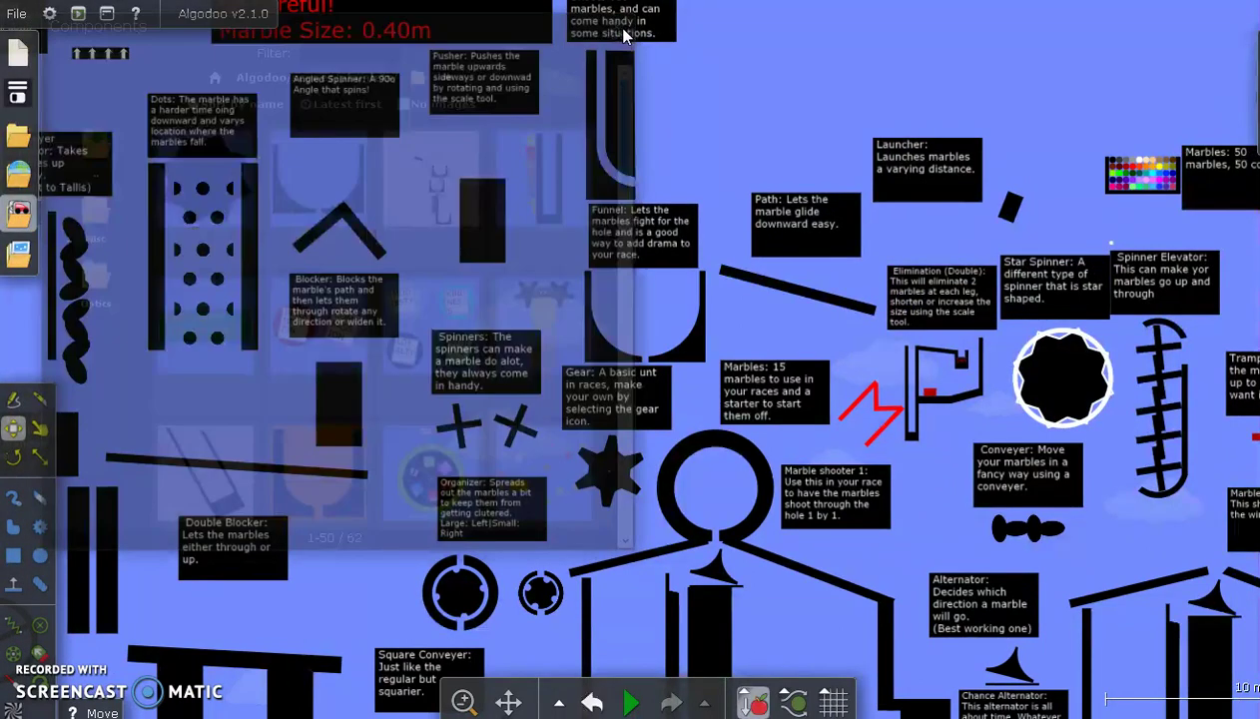
scroll(517, 73, "down", 3)
scroll(524, 247, "up", 5)
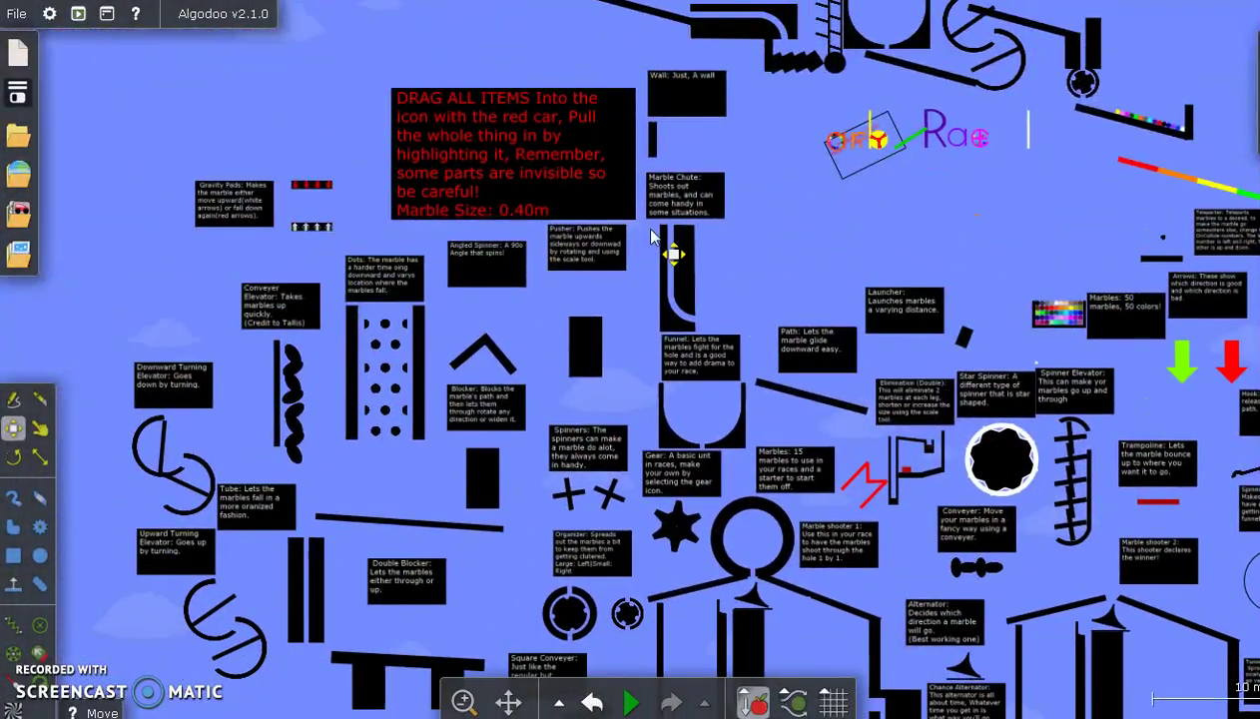
left_click(692, 288)
left_click_drag(684, 290, 36, 222)
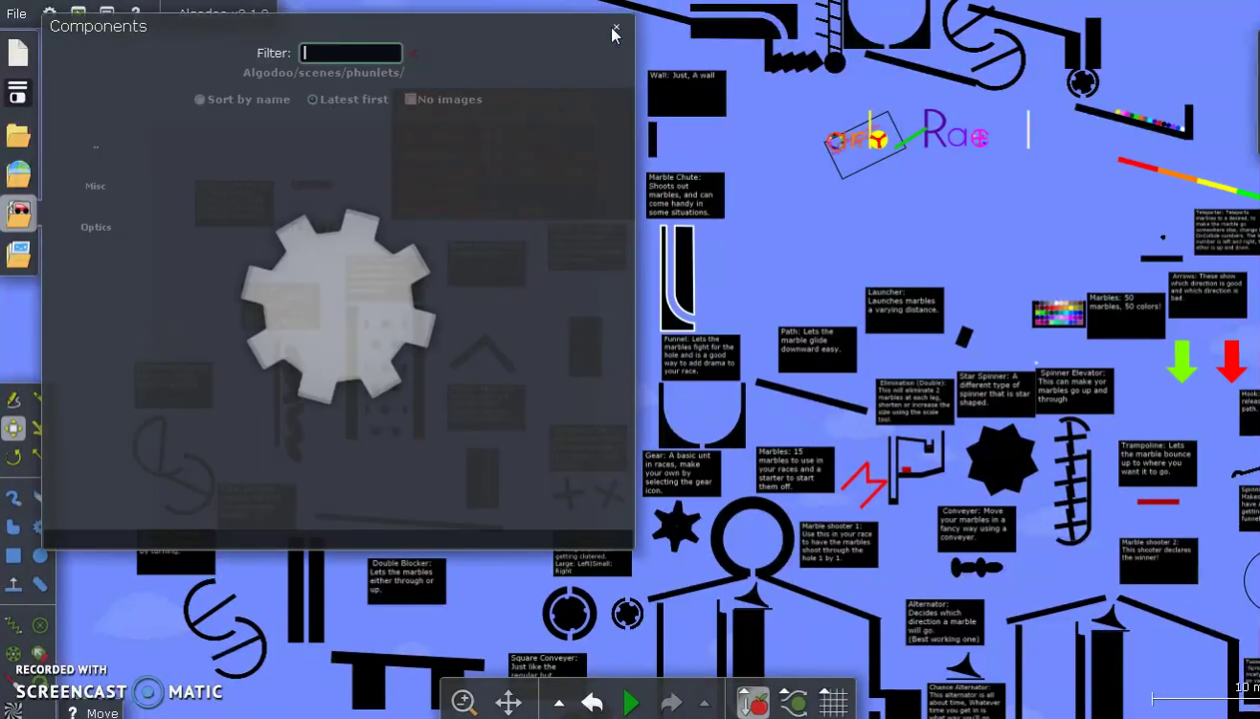
left_click(616, 30)
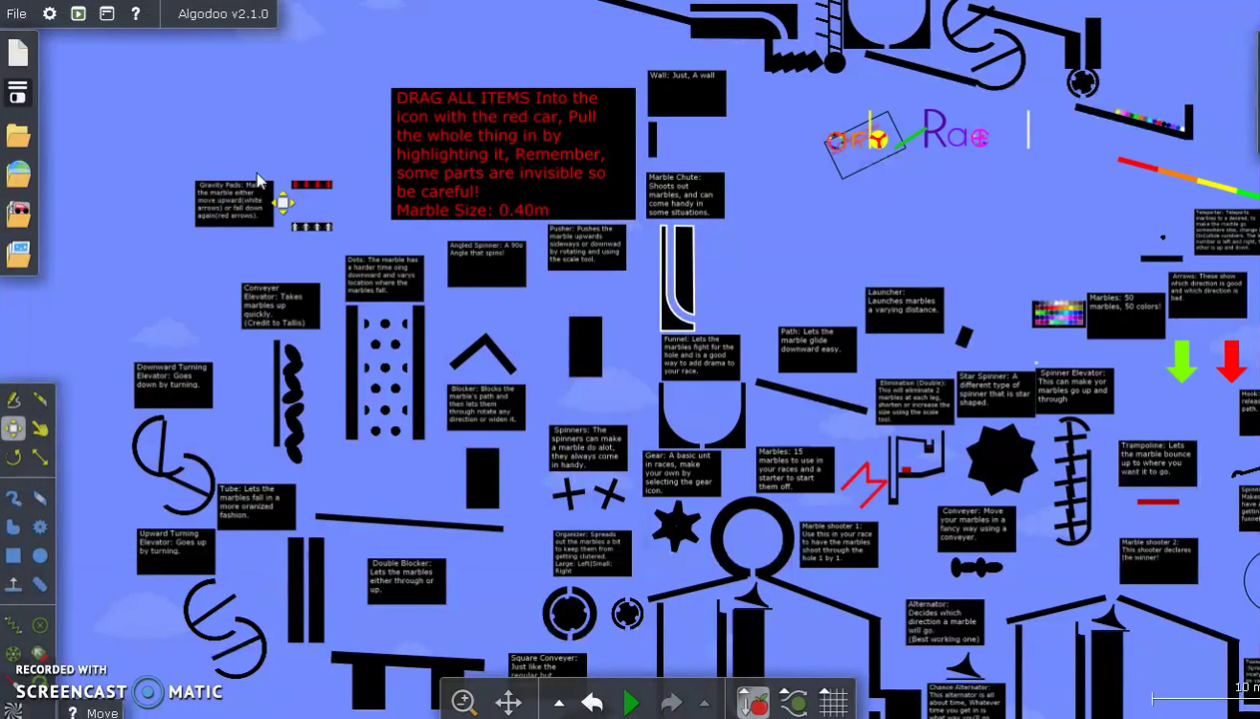
left_click_drag(271, 167, 58, 226)
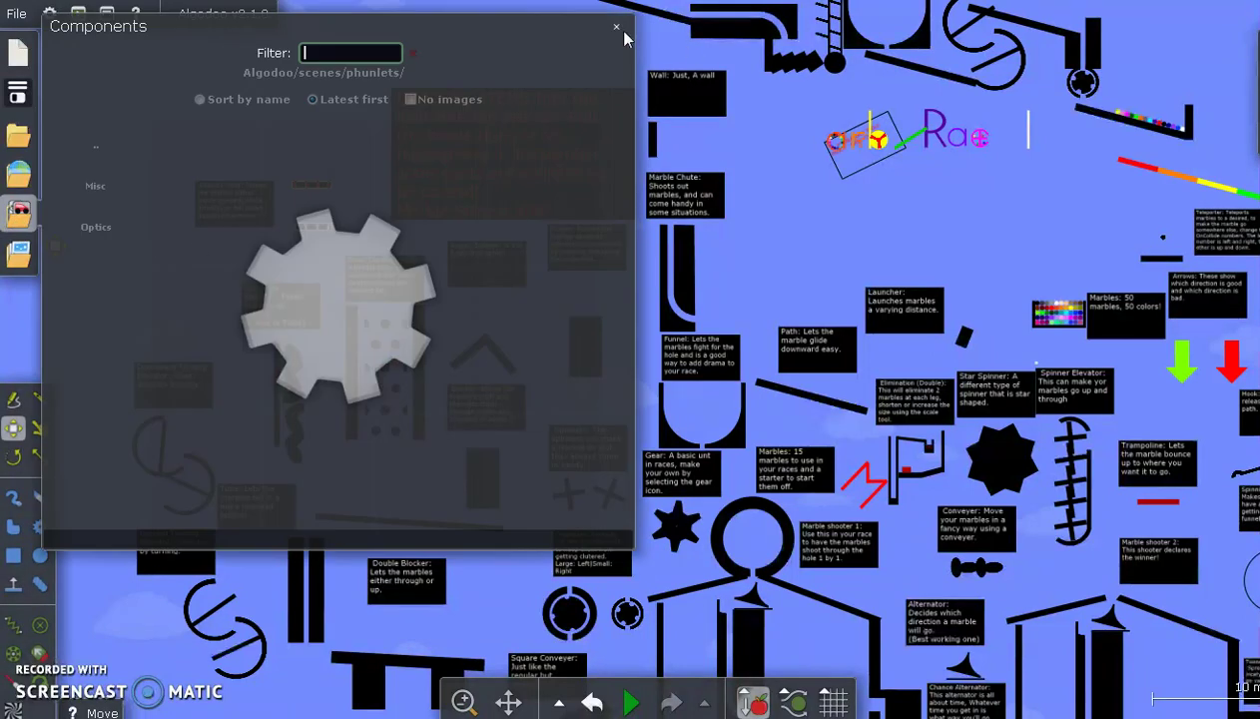
Box-select the Dots elevator and save it as a component.
left_click(616, 29)
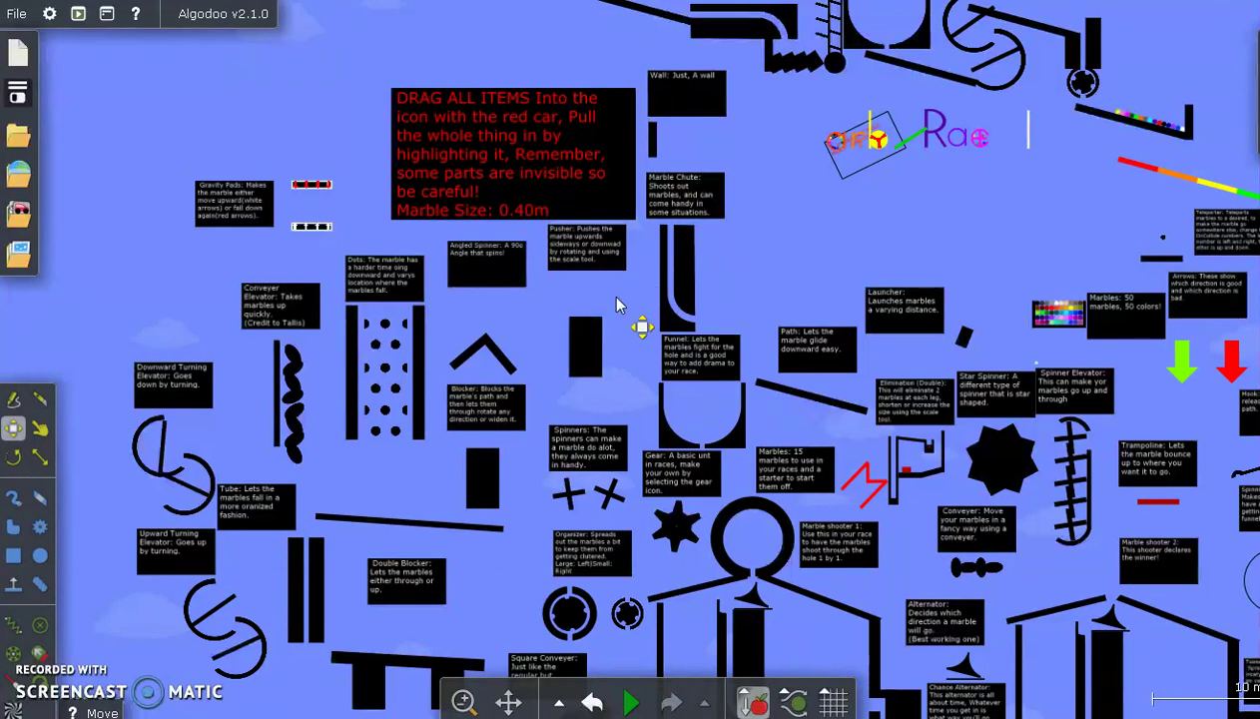
left_click_drag(612, 299, 616, 254)
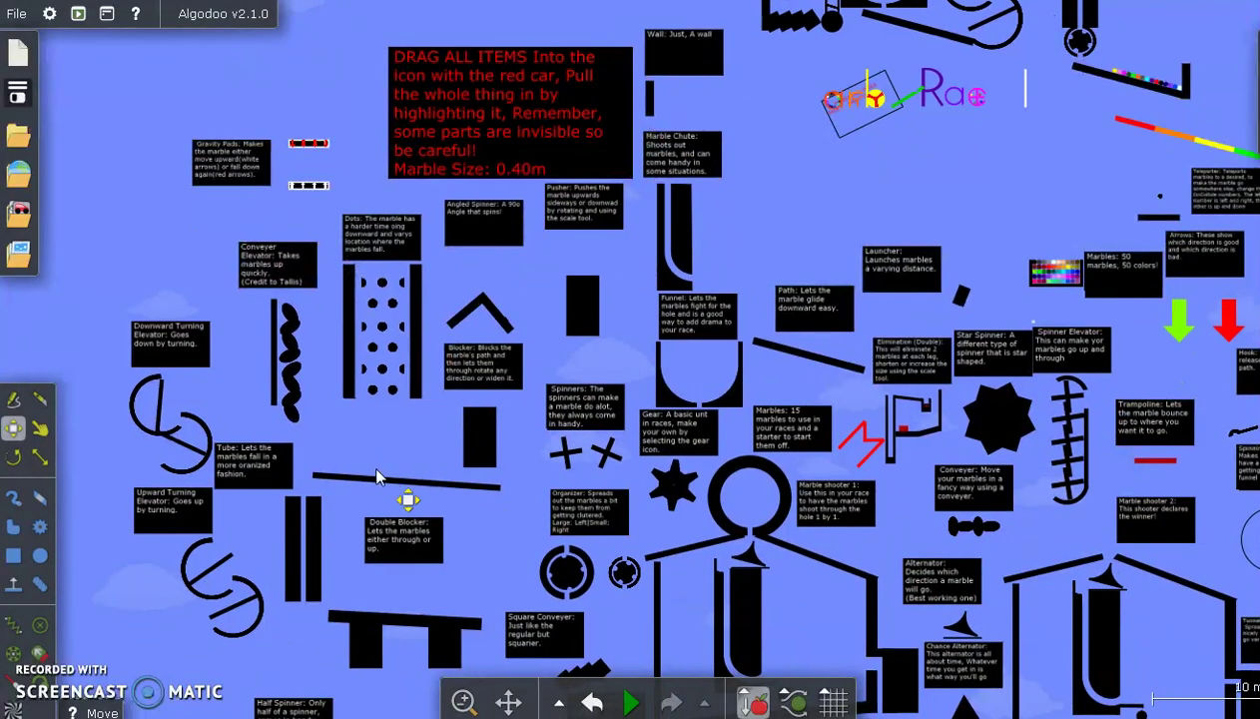
left_click_drag(320, 252, 461, 427)
left_click_drag(419, 368, 33, 218)
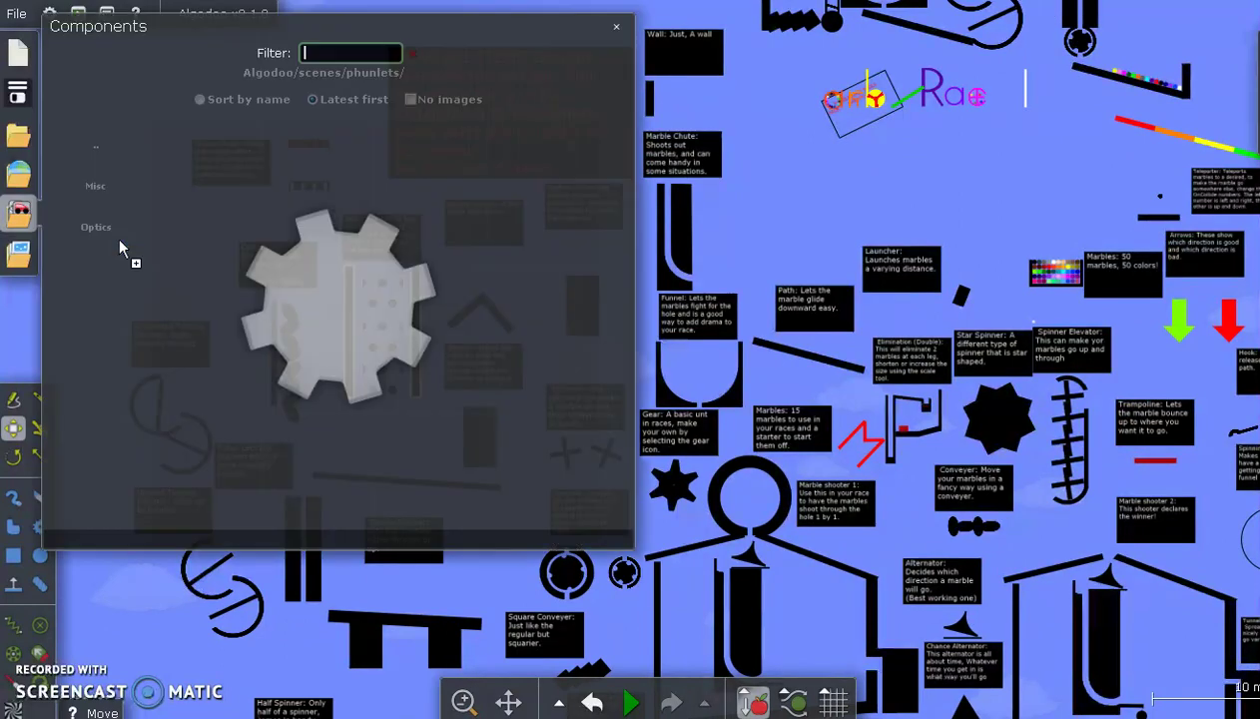
Select the whole Tunnel S-track on the right and save it as a component.
left_click(616, 28)
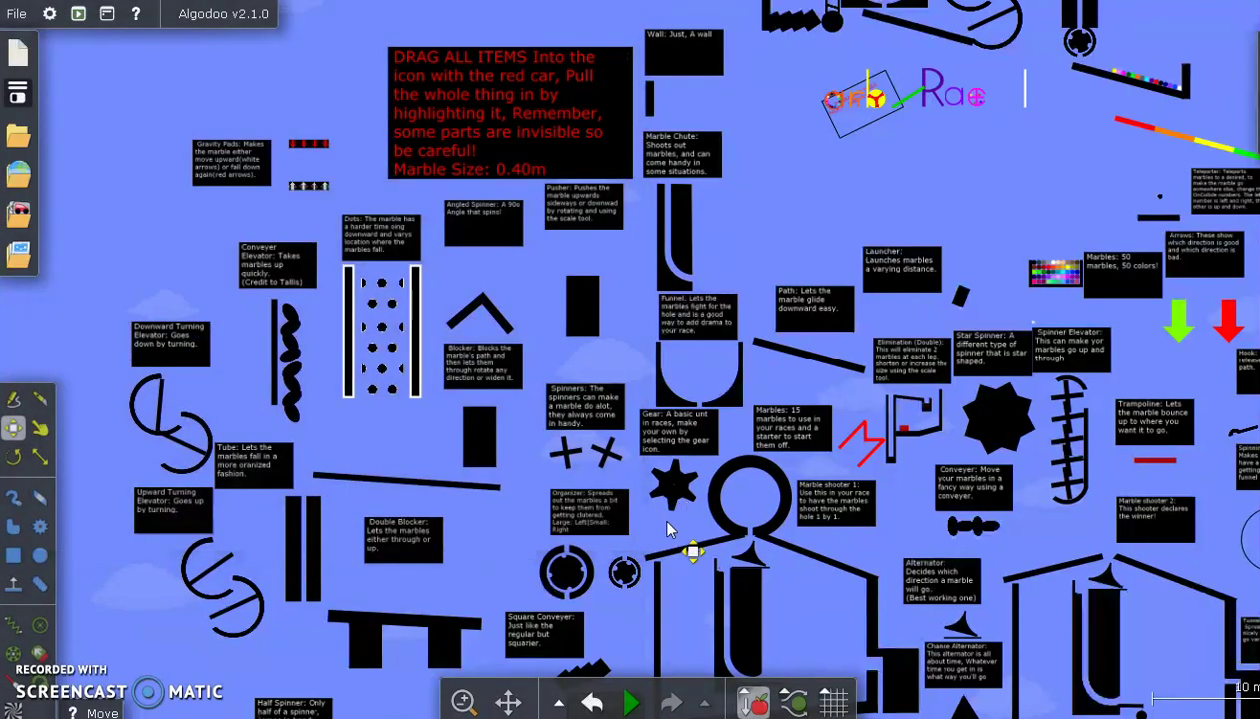
left_click_drag(669, 529, 635, 296)
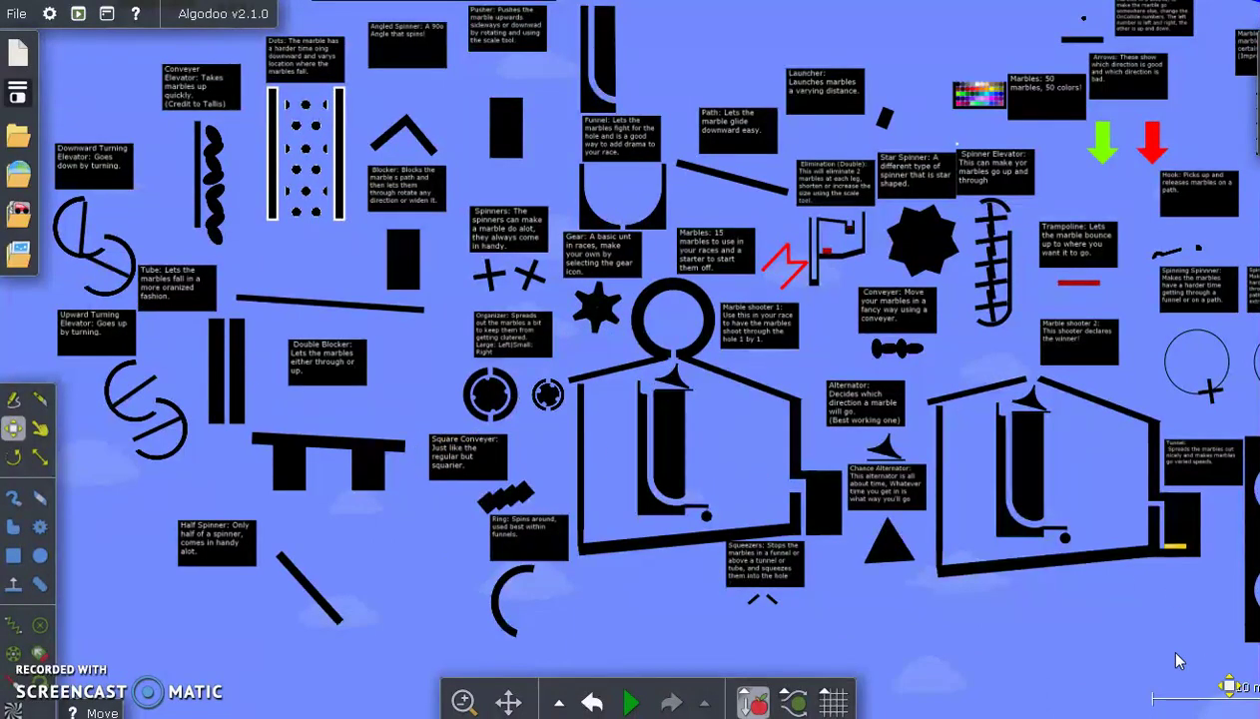
key("Right")
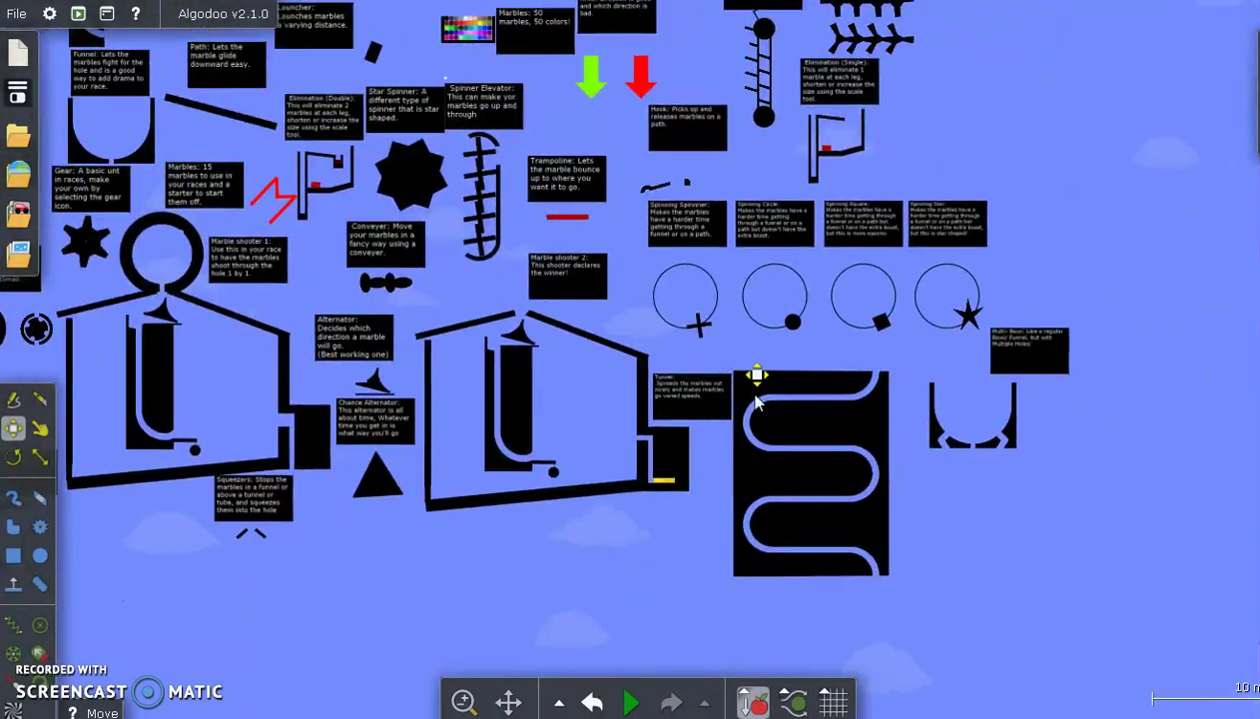
left_click_drag(730, 344, 939, 609)
left_click_drag(861, 539, 33, 228)
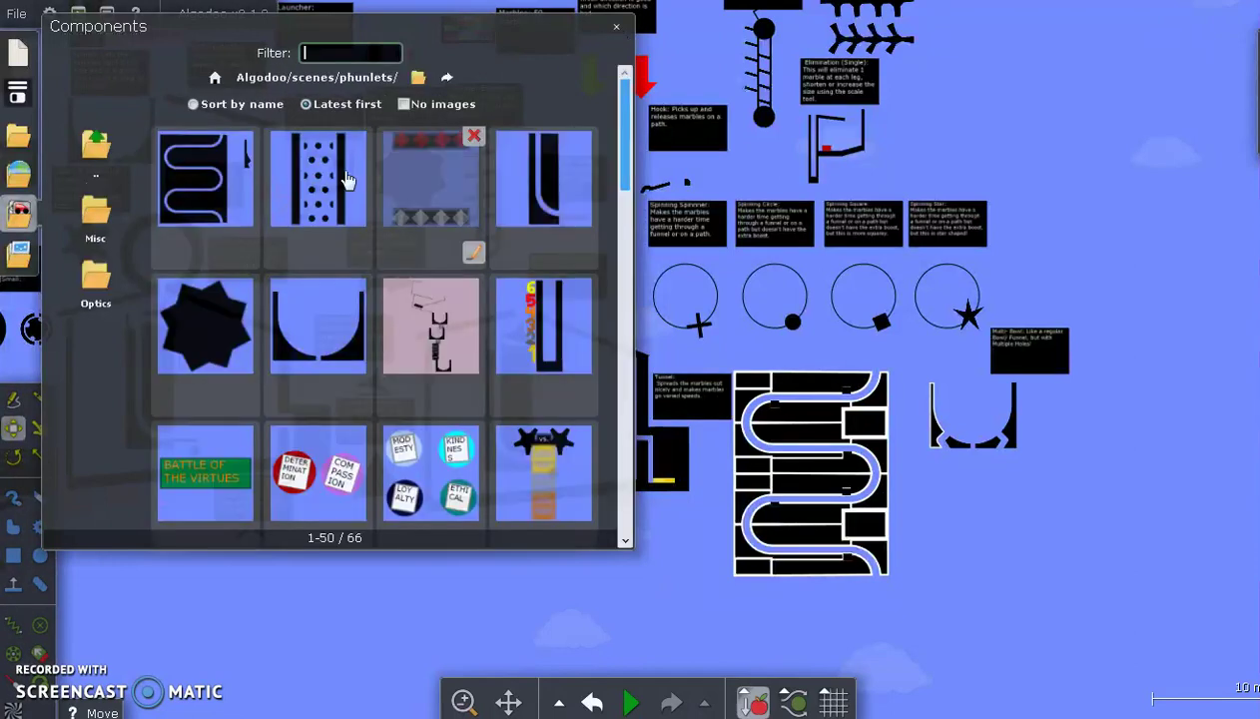
Box-select the four spinning circles and save them as a component.
left_click(615, 27)
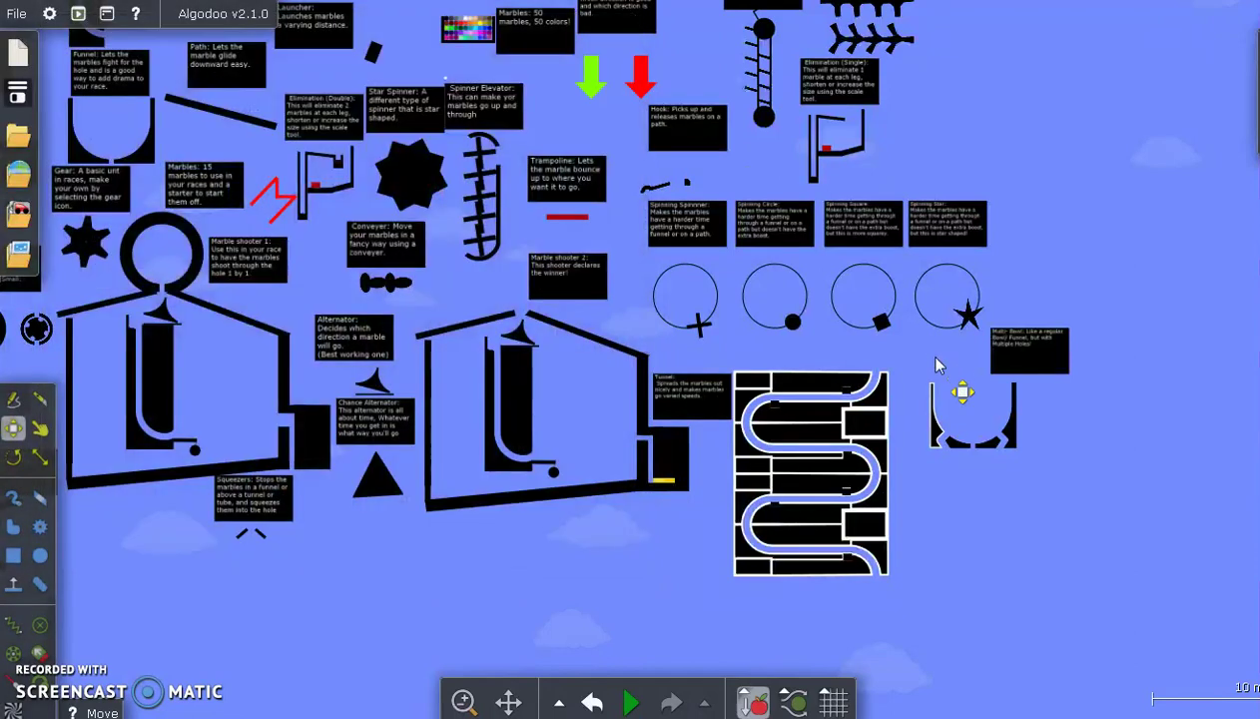
left_click_drag(629, 247, 980, 322)
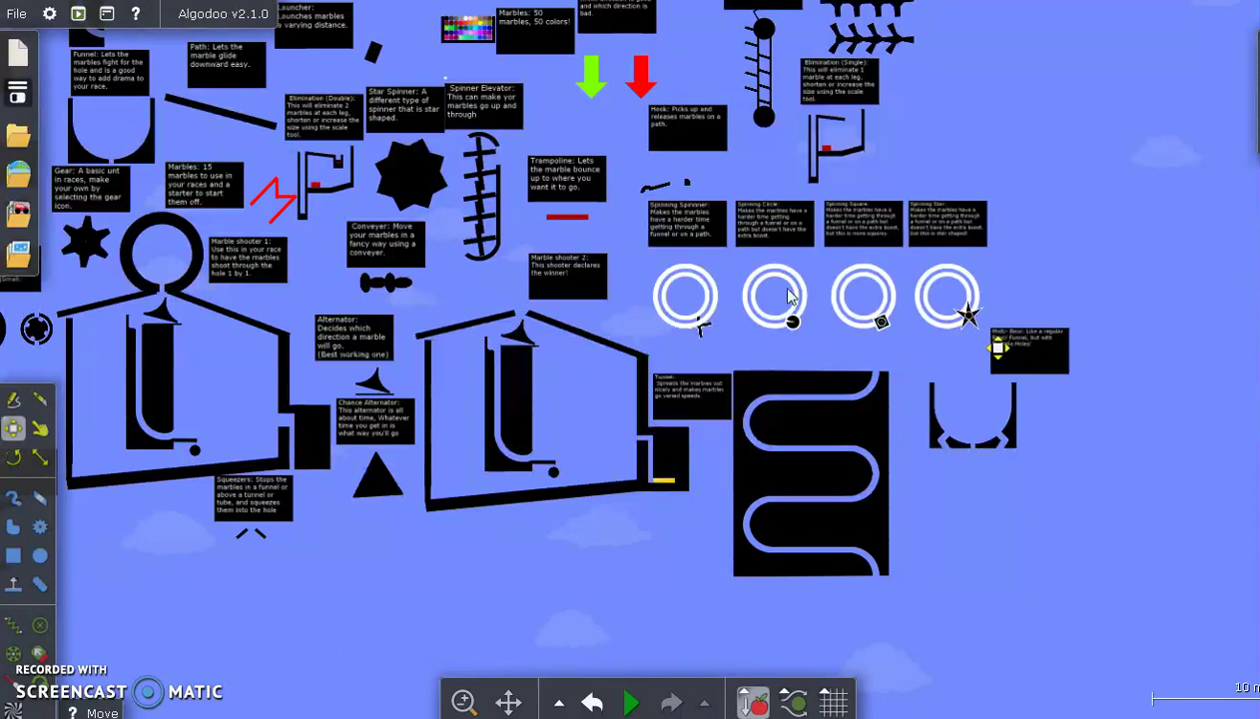
left_click_drag(789, 296, 18, 222)
left_click_drag(117, 199, 234, 139)
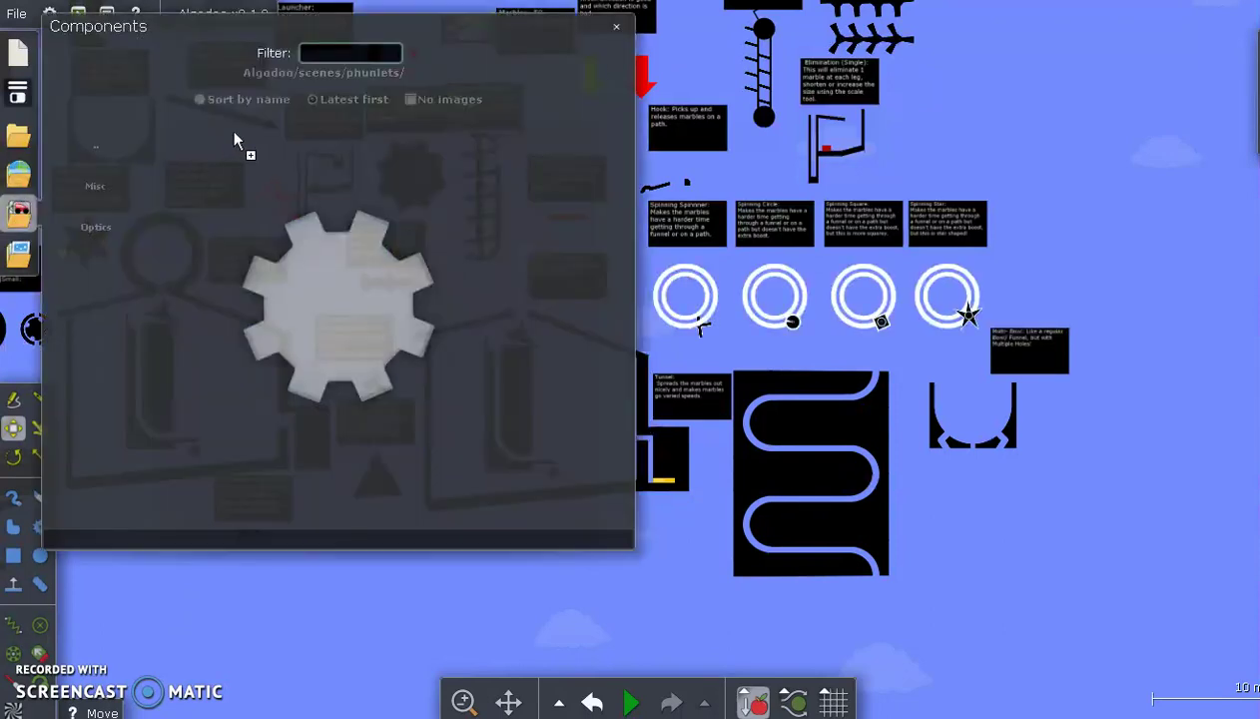
Close the library and navigate past the Elimination (Single) piece to the rainbow path and marble set.
left_click(616, 30)
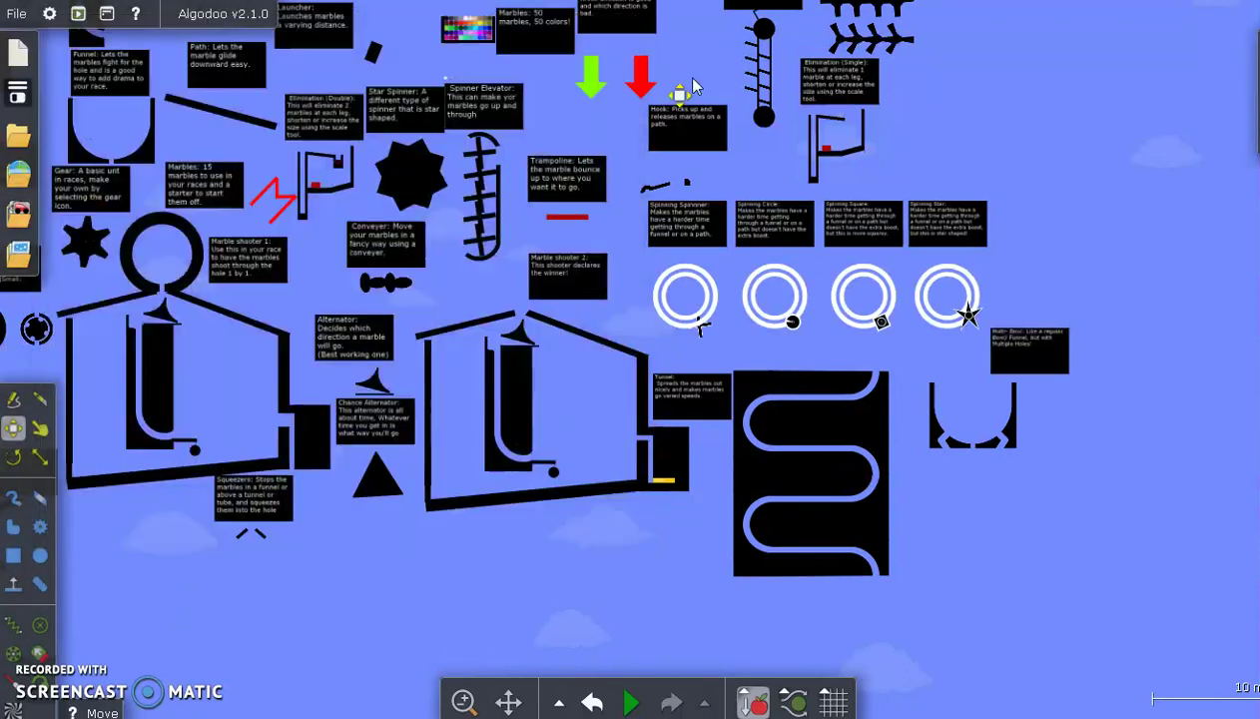
scroll(894, 140, "up", 2)
left_click_drag(893, 140, 796, 339)
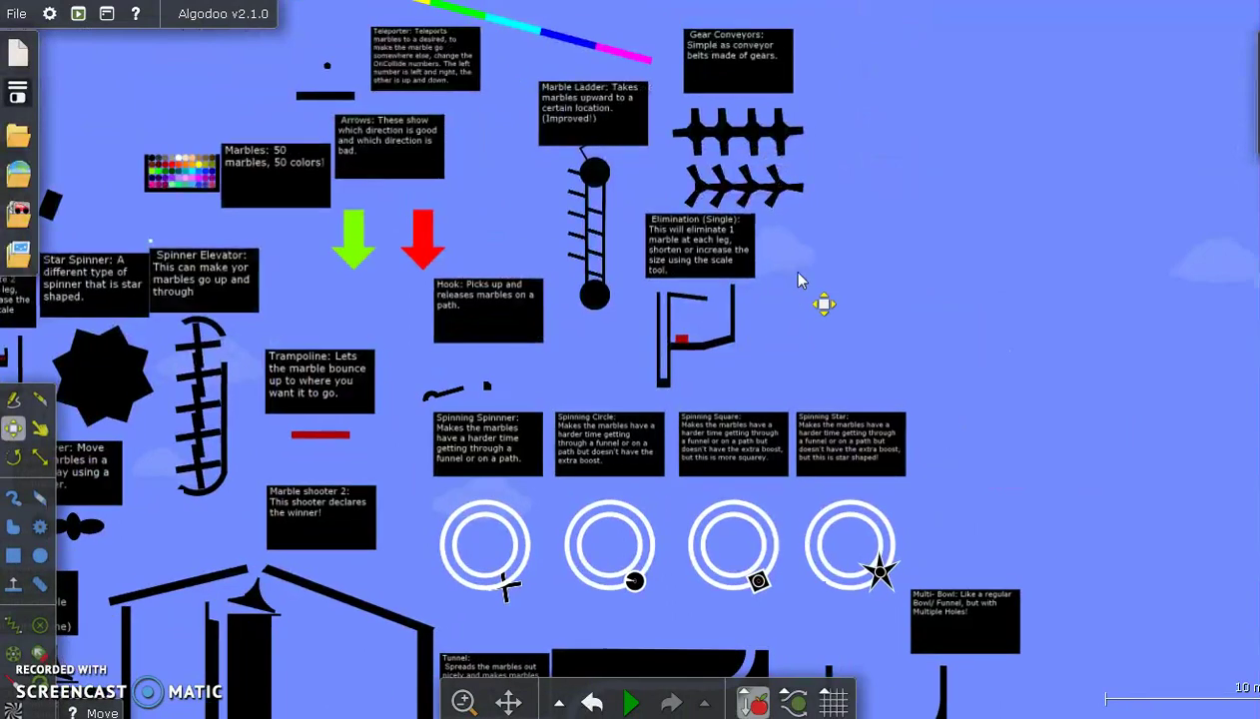
scroll(698, 352, "up", 4)
scroll(629, 364, "up", 1)
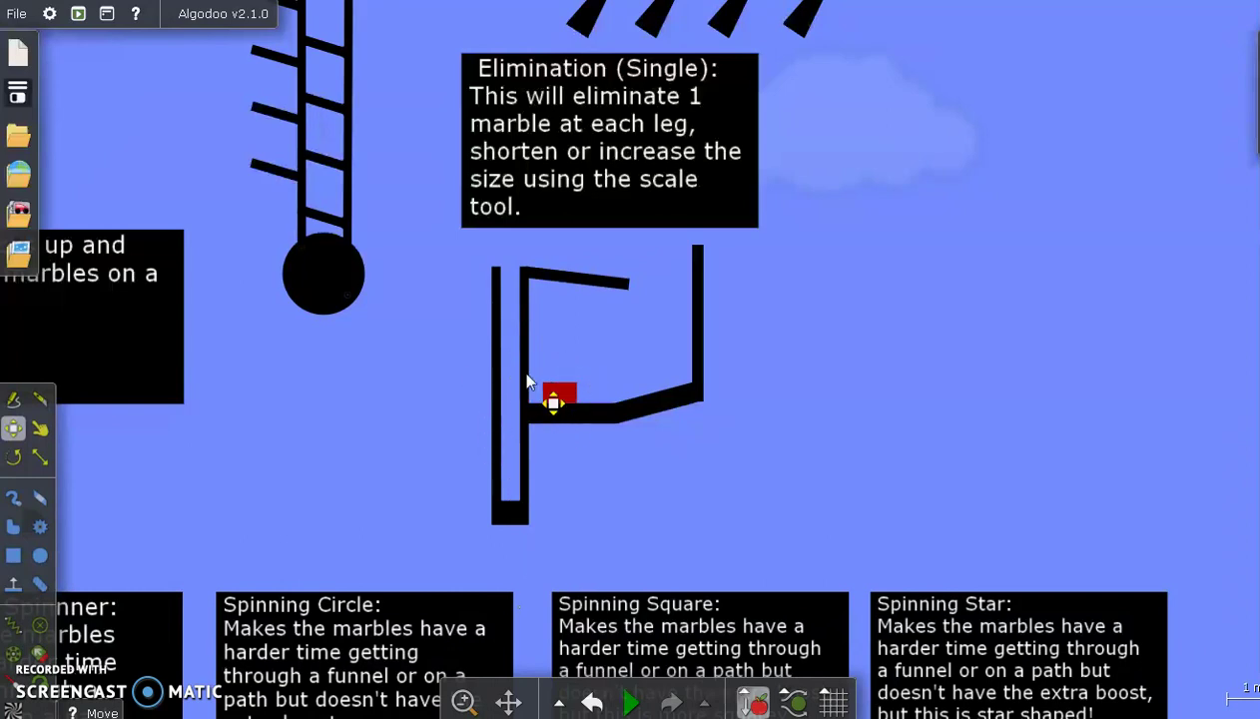
scroll(521, 312, "down", 3)
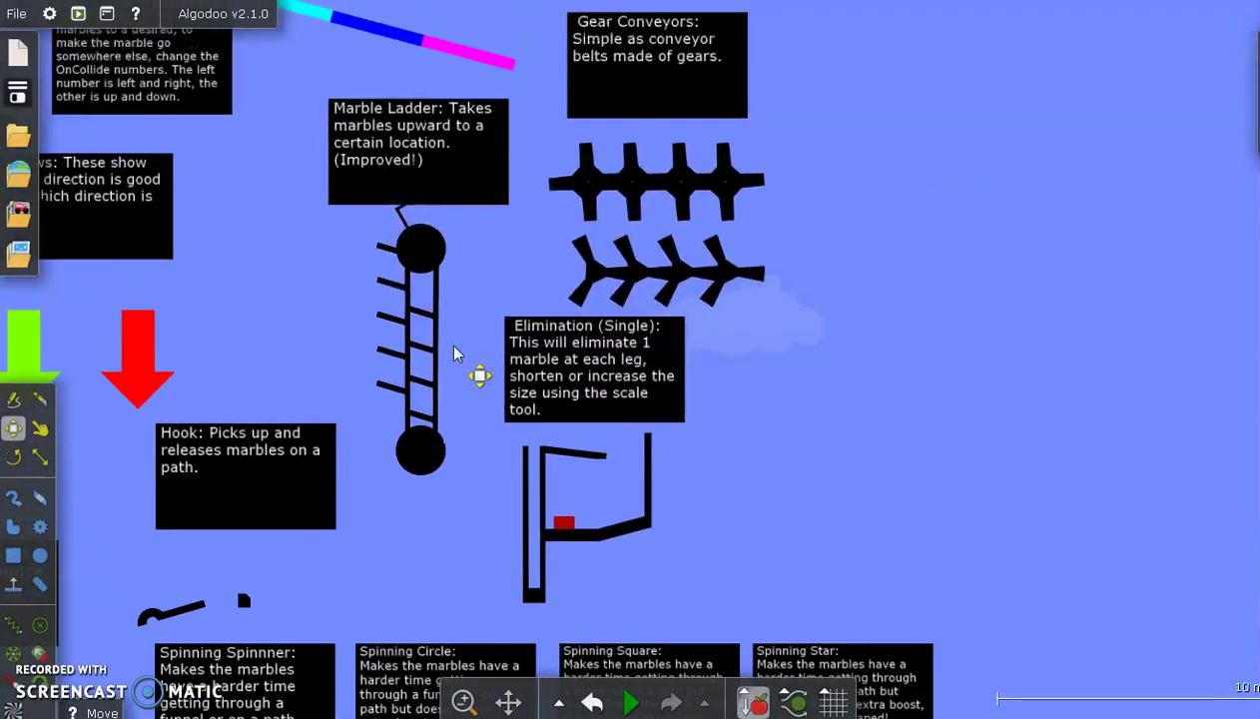
left_click_drag(554, 118, 534, 203)
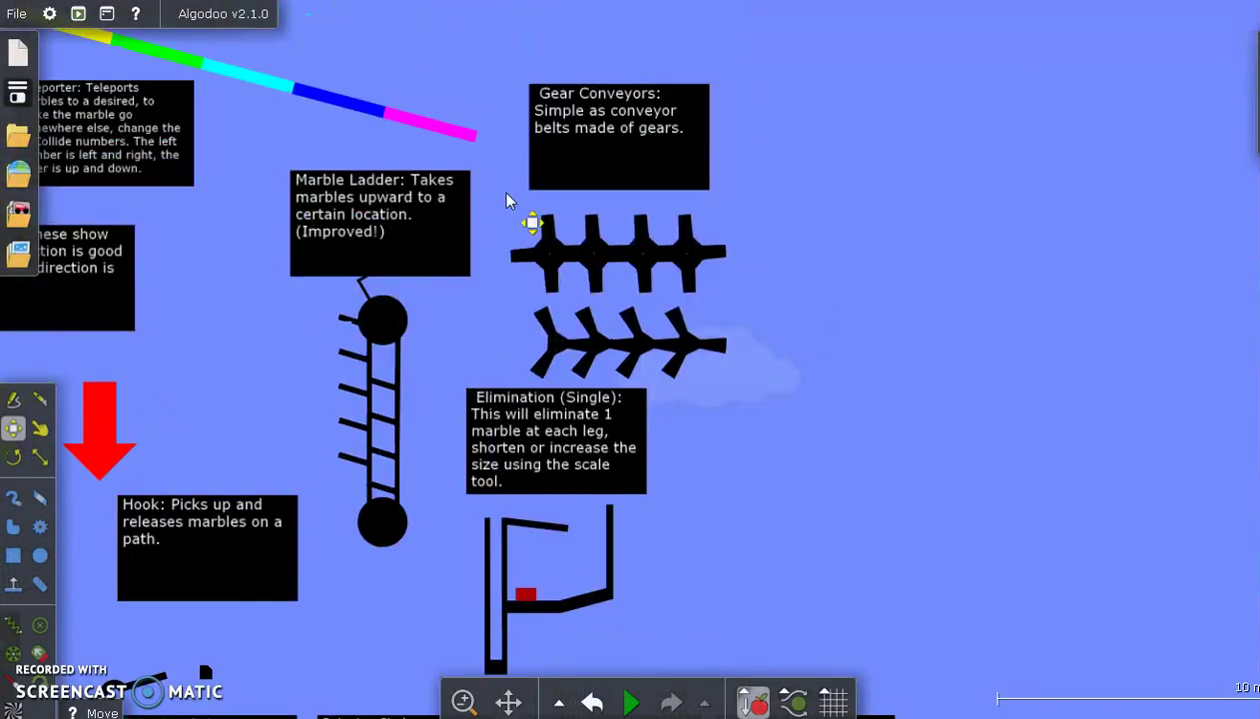
scroll(255, 243, "down", 2)
left_click_drag(248, 237, 506, 402)
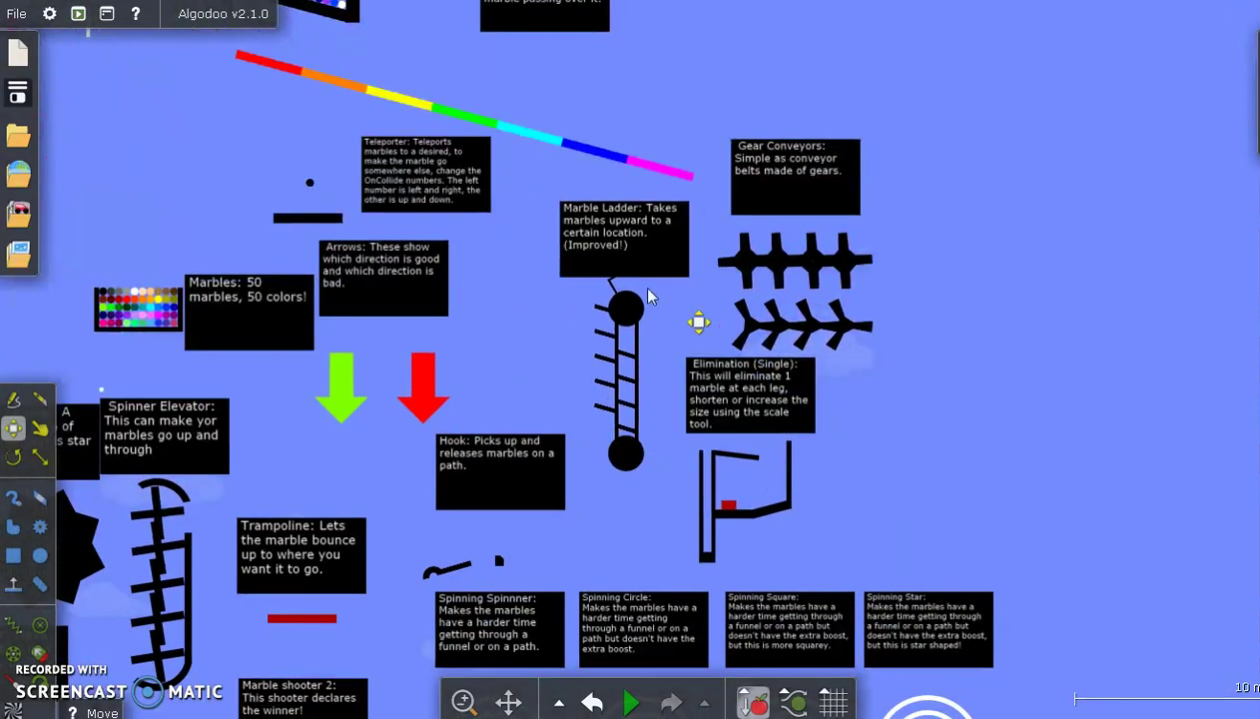
Zoom in on the marble box, select all 50 marbles and save them as a component.
left_click_drag(117, 375, 564, 295)
scroll(599, 250, "up", 8)
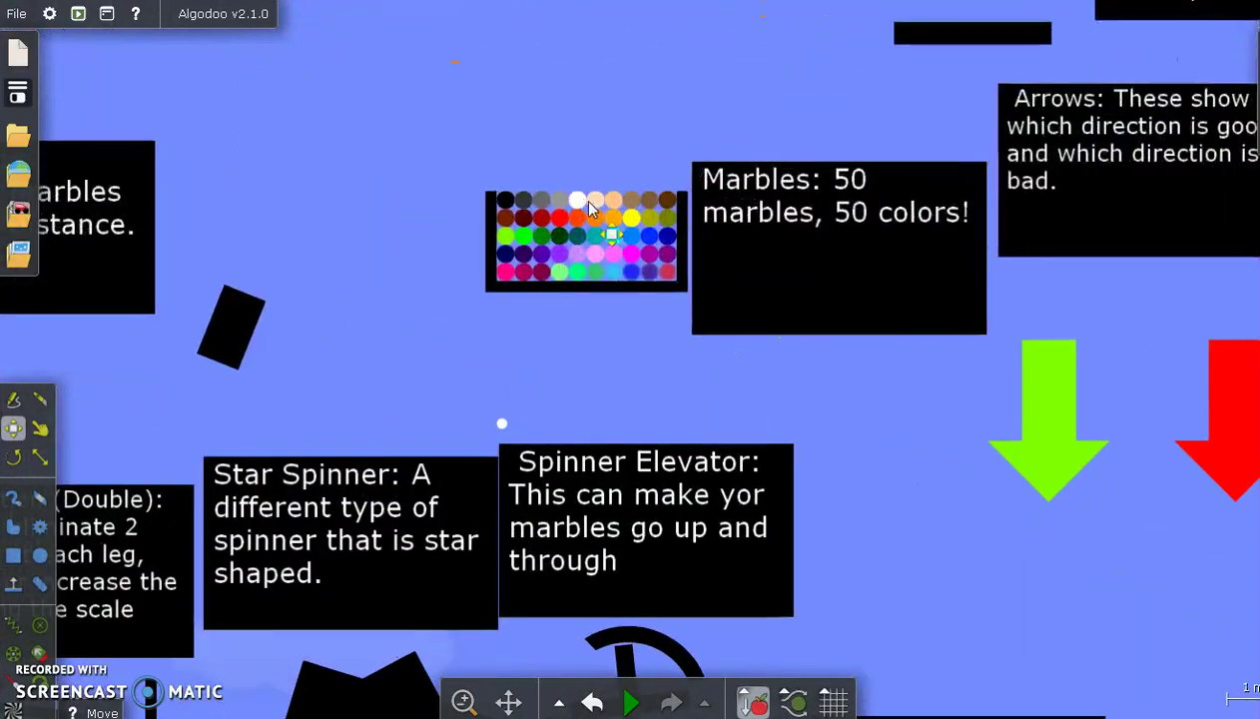
scroll(467, 120, "up", 2)
scroll(399, 145, "up", 2)
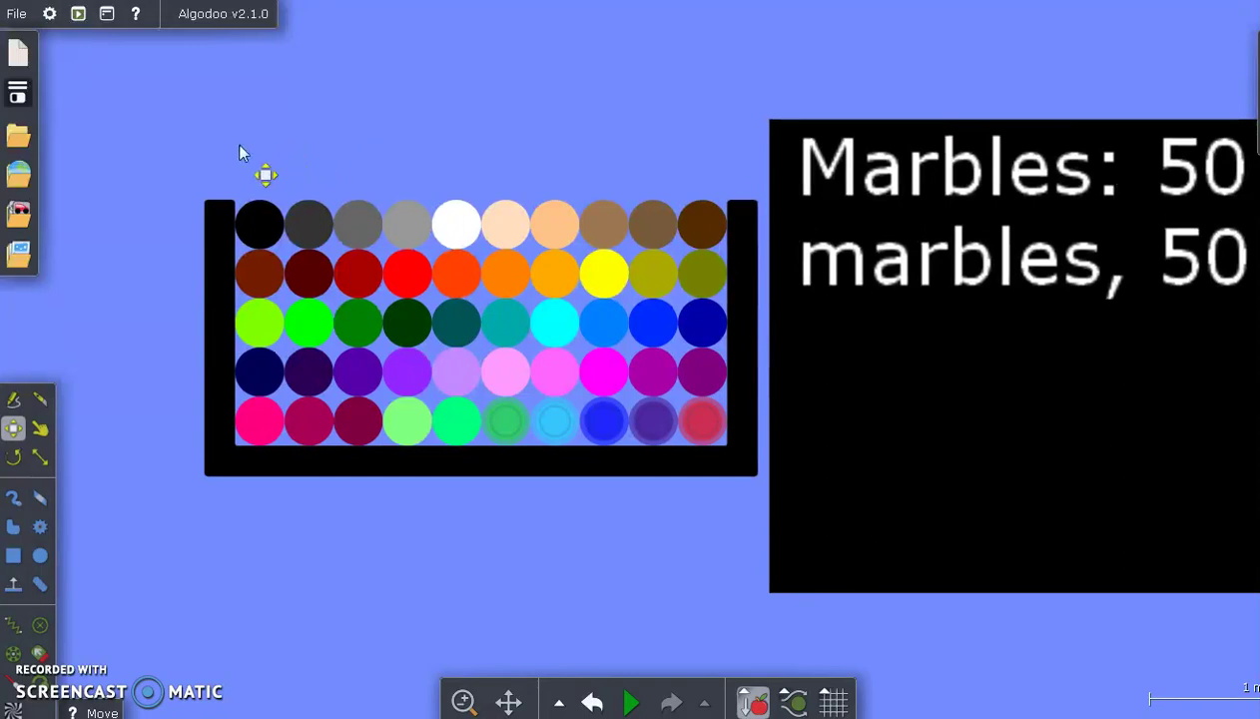
left_click_drag(237, 151, 735, 449)
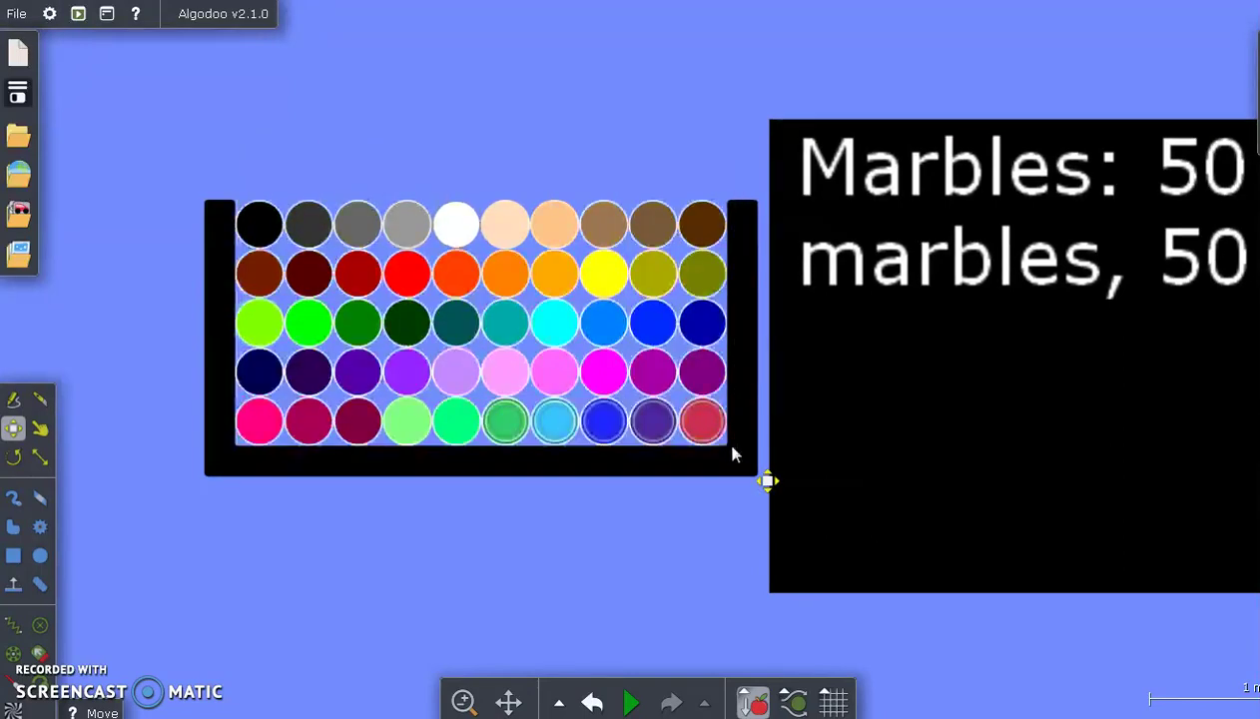
left_click_drag(406, 234, 35, 221)
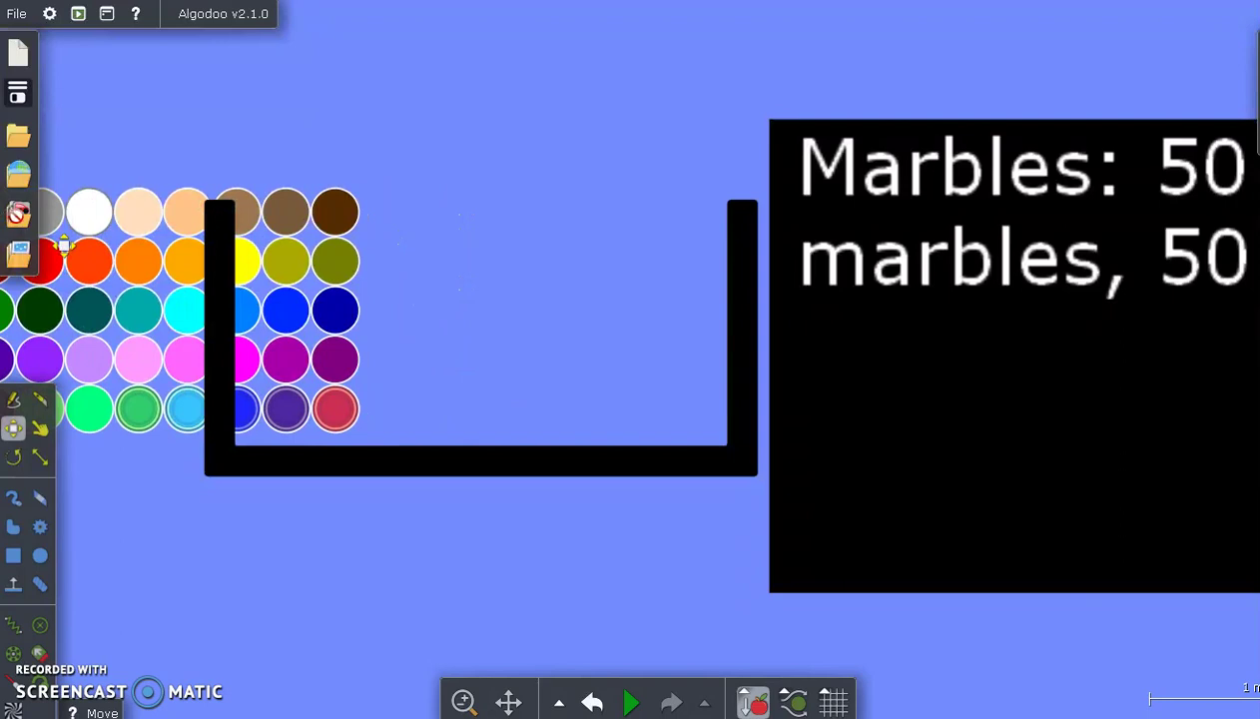
Check the saved marble set in the library (68 phunlets), then close it and zoom out.
left_click(18, 213)
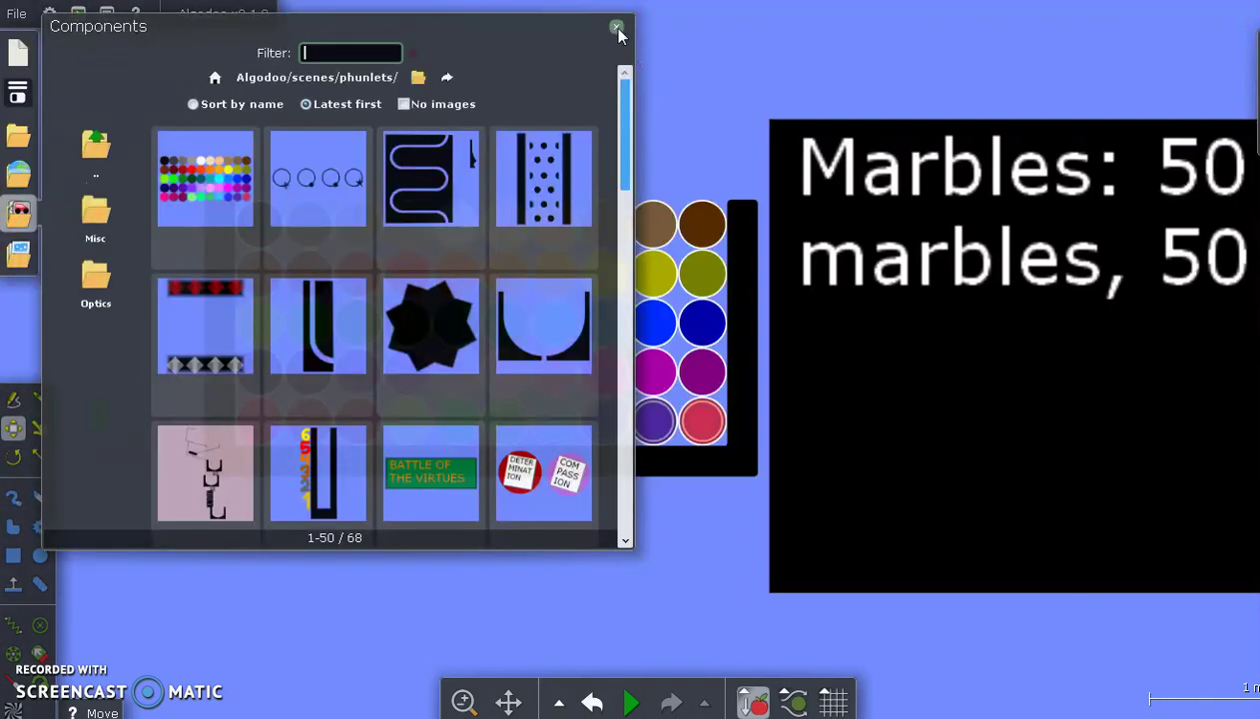
left_click(618, 30)
scroll(665, 52, "down", 6)
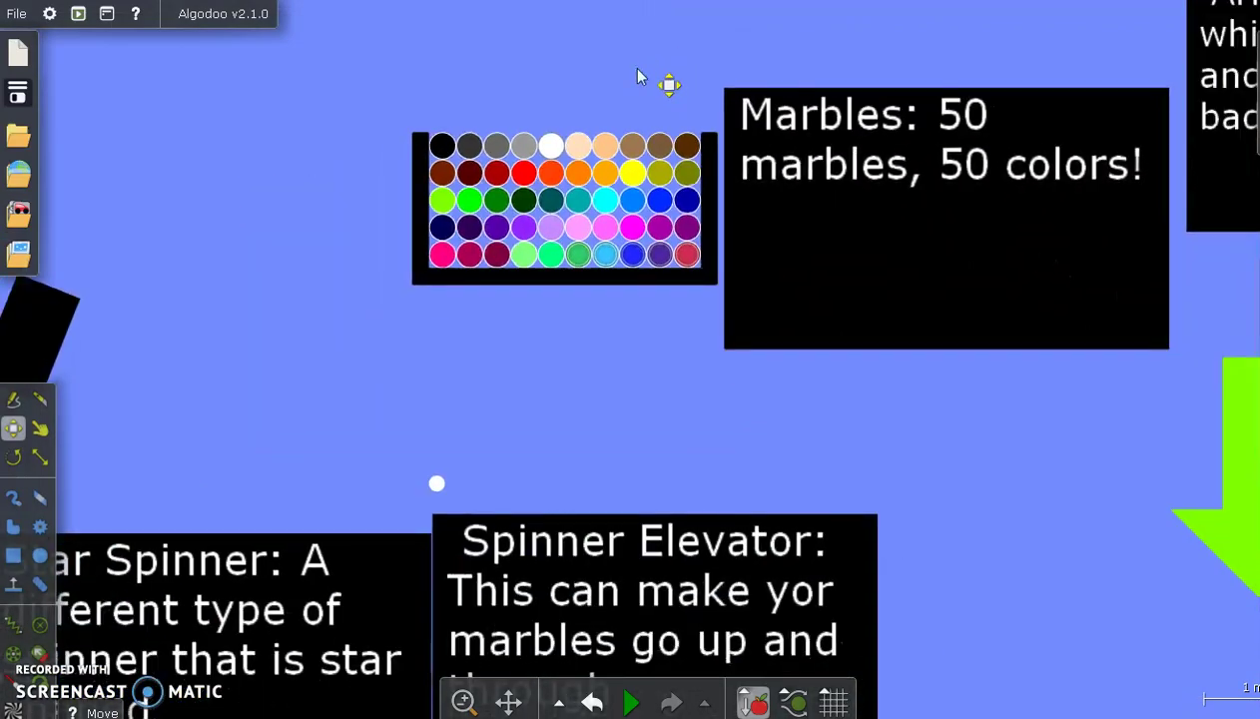
scroll(599, 134, "down", 2)
scroll(596, 135, "down", 4)
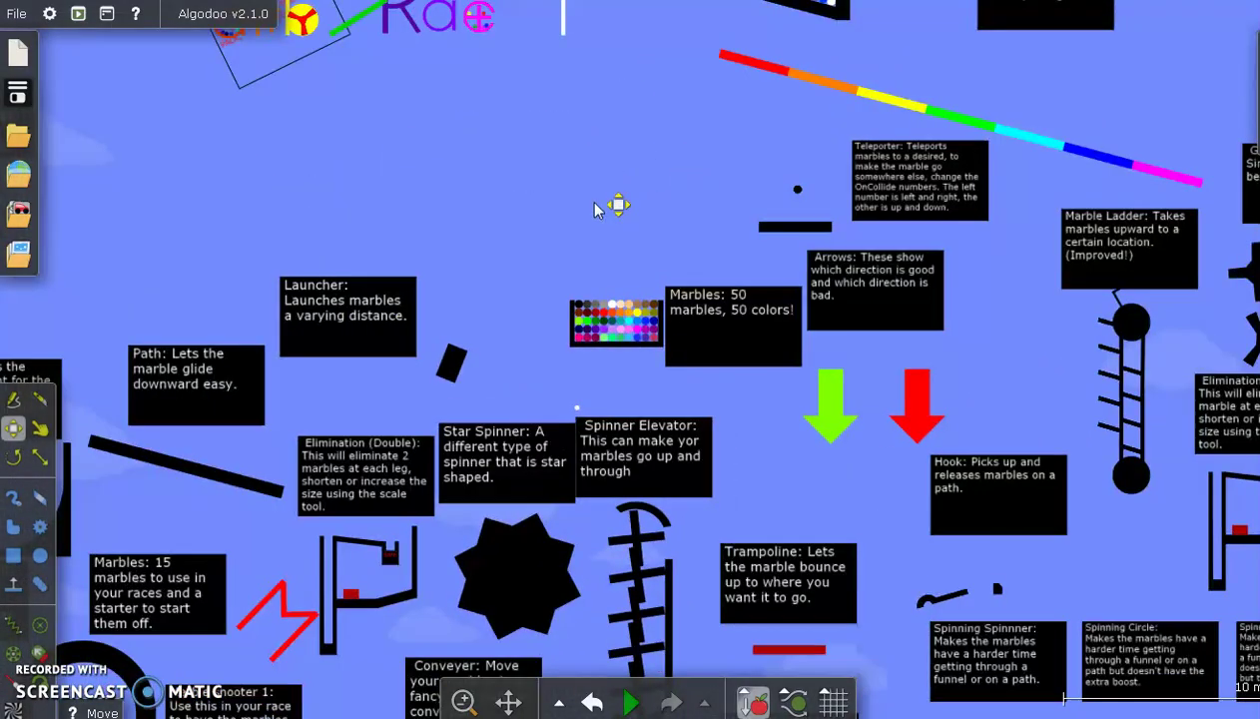
scroll(623, 296, "down", 4)
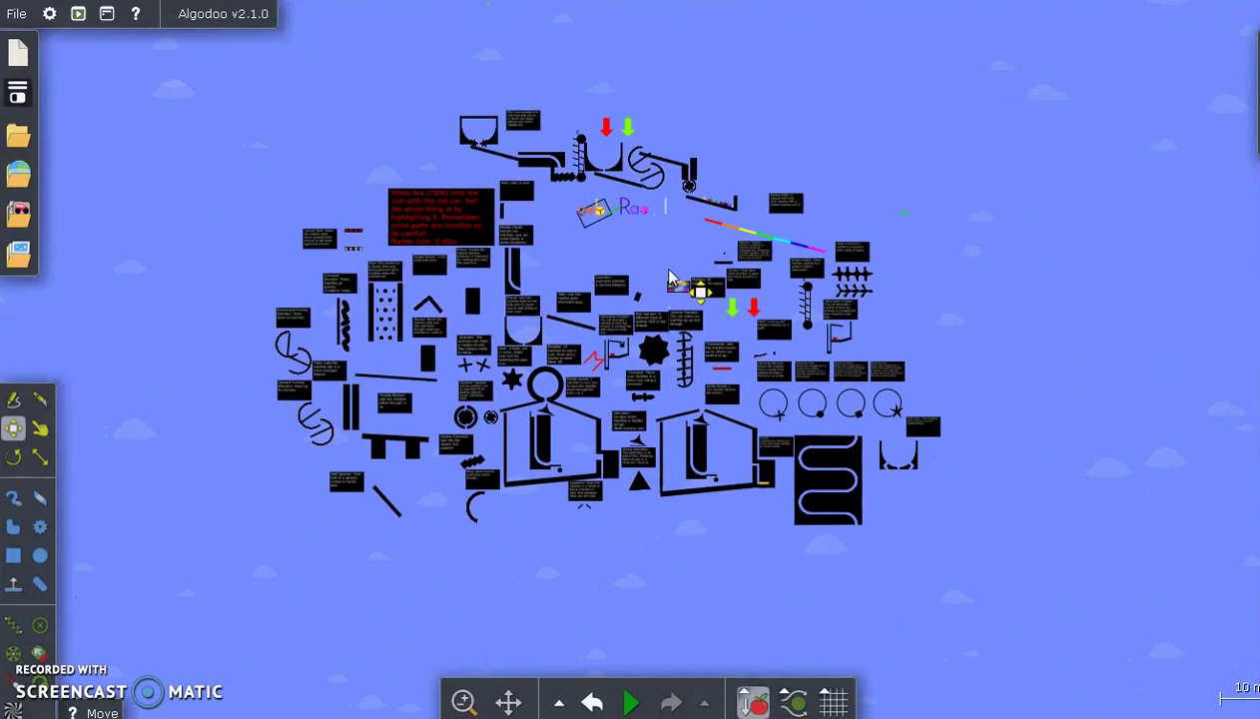
scroll(662, 295, "up", 2)
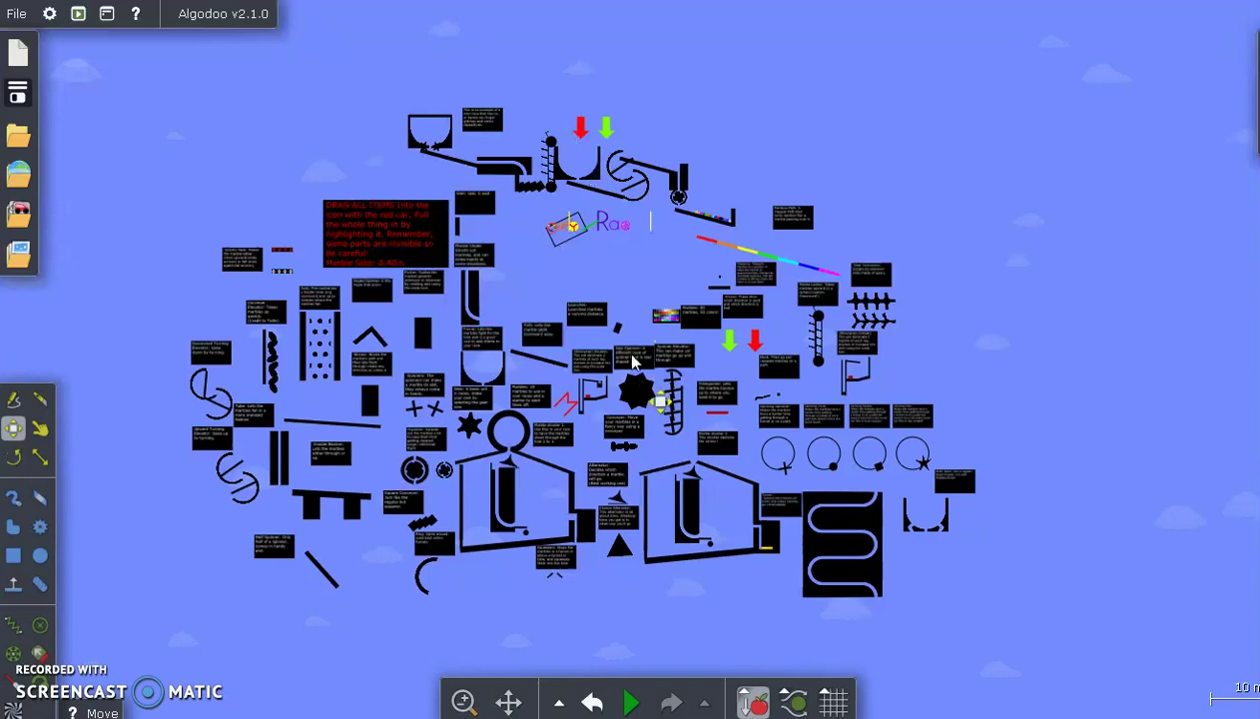
scroll(677, 285, "up", 4)
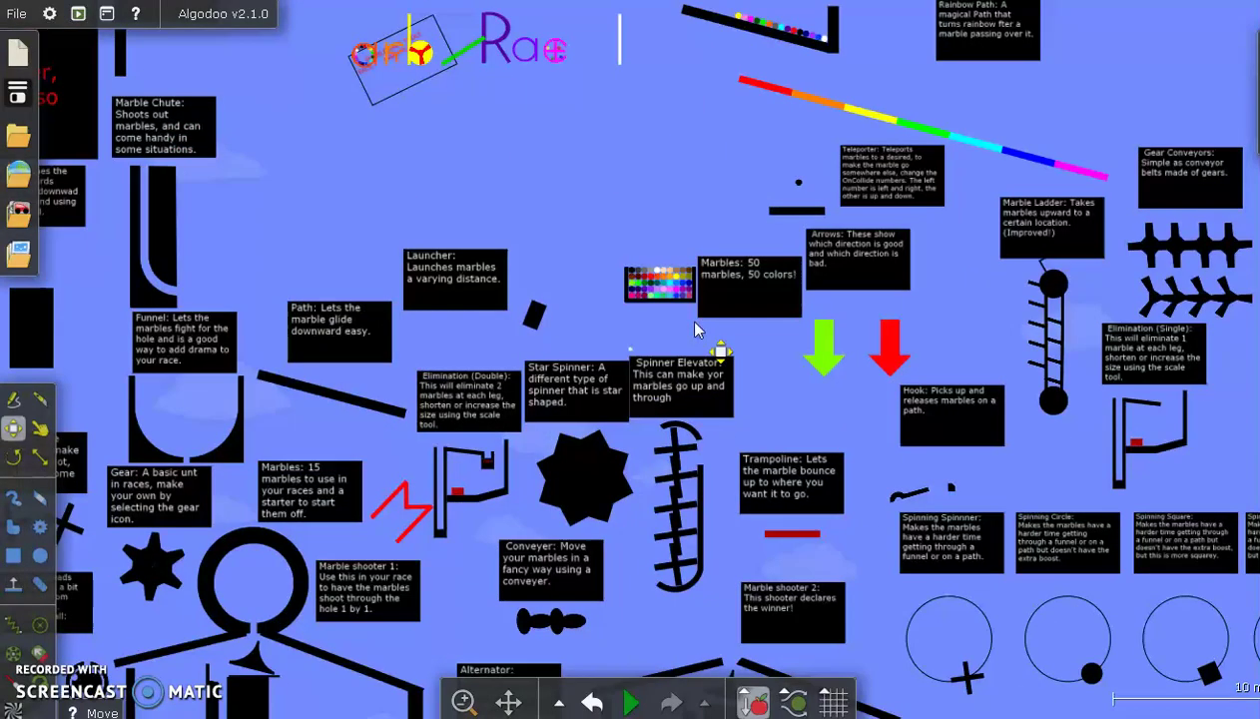
scroll(554, 270, "down", 5)
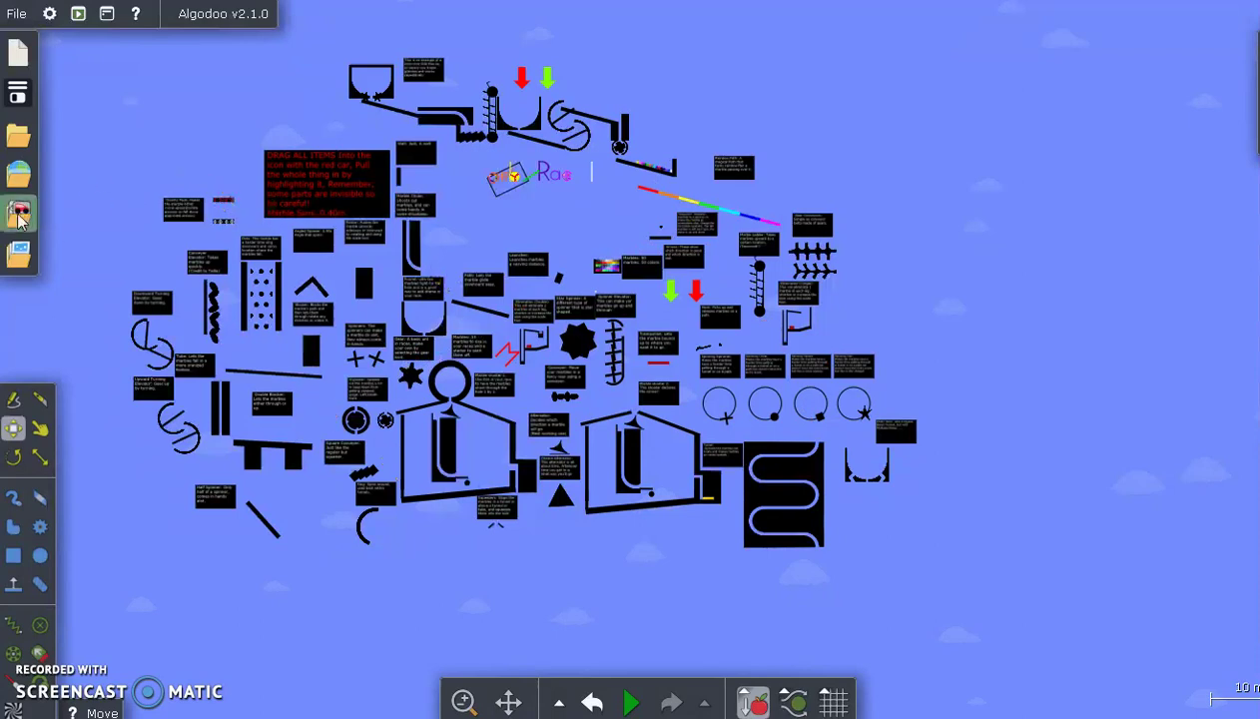
left_click(17, 185)
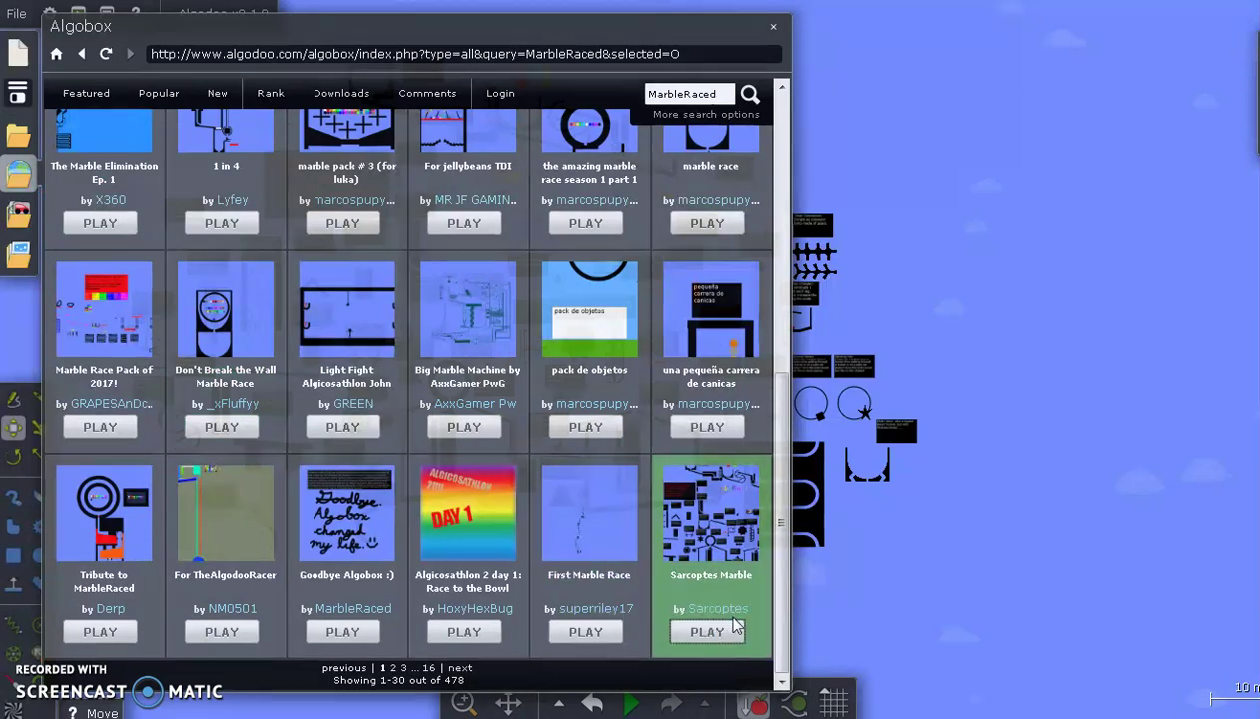
left_click(740, 630)
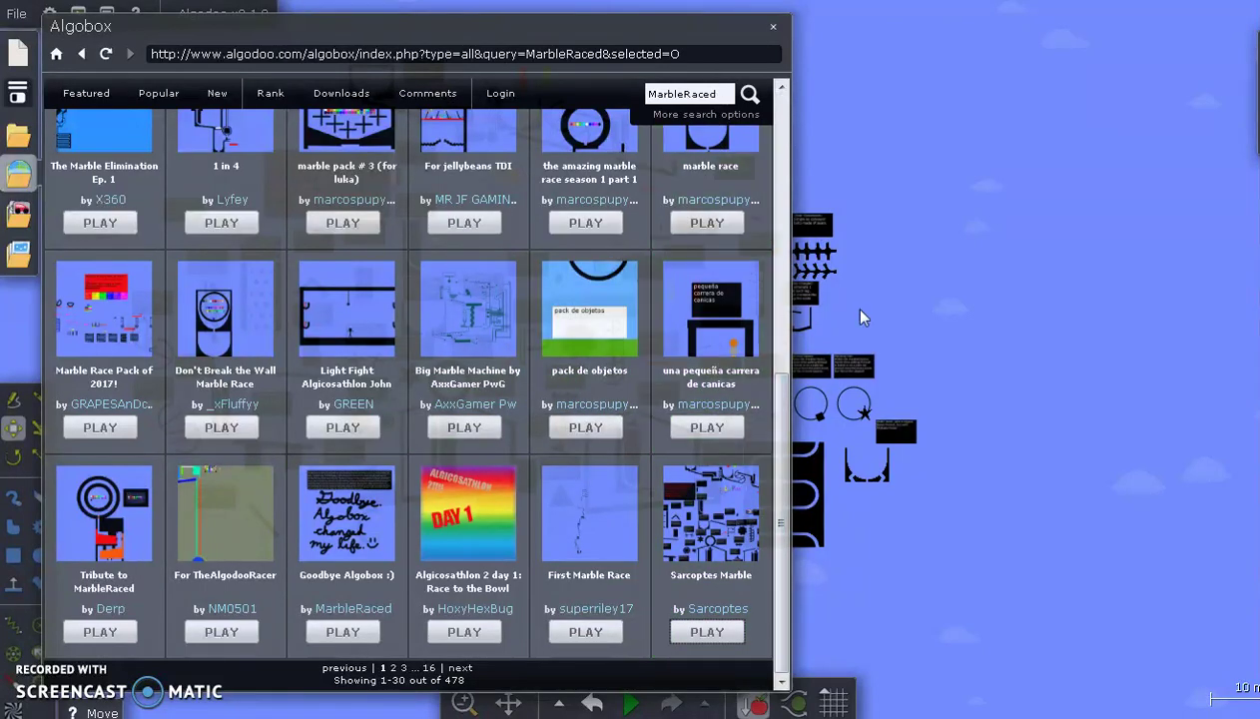
Close the Algobox browser and pan the marble tool scene slightly to the right.
left_click(775, 27)
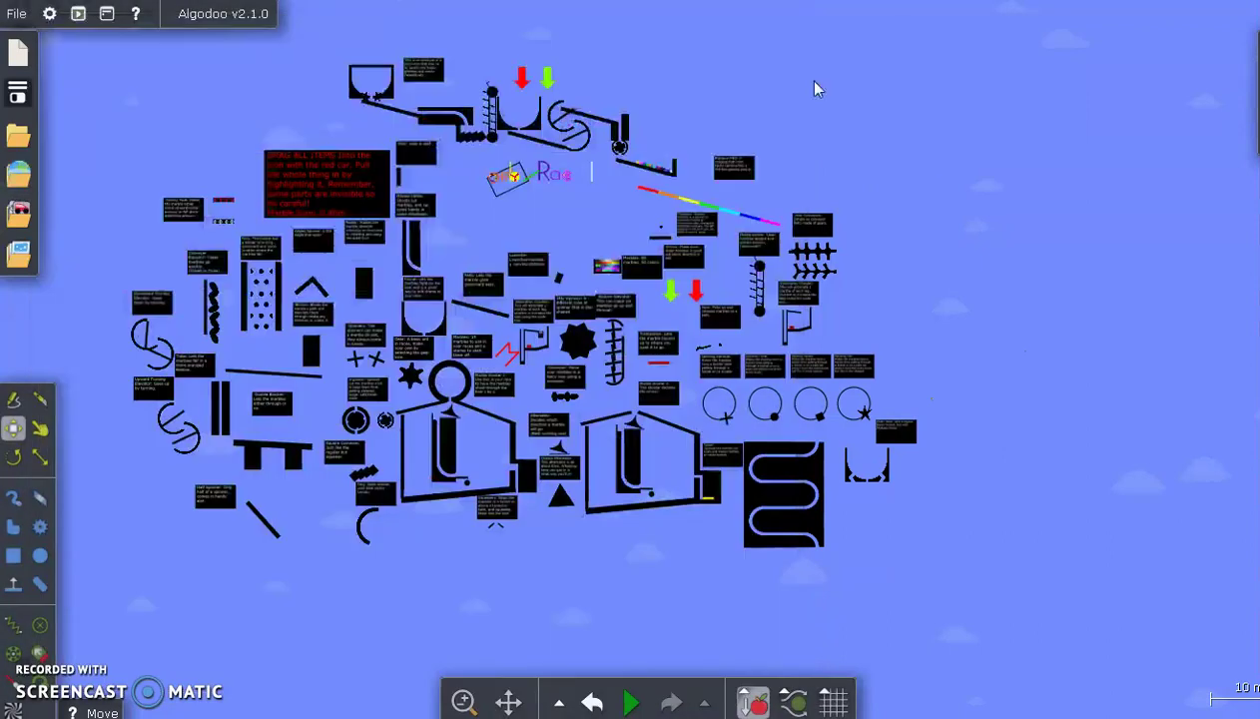
left_click_drag(295, 271, 331, 300)
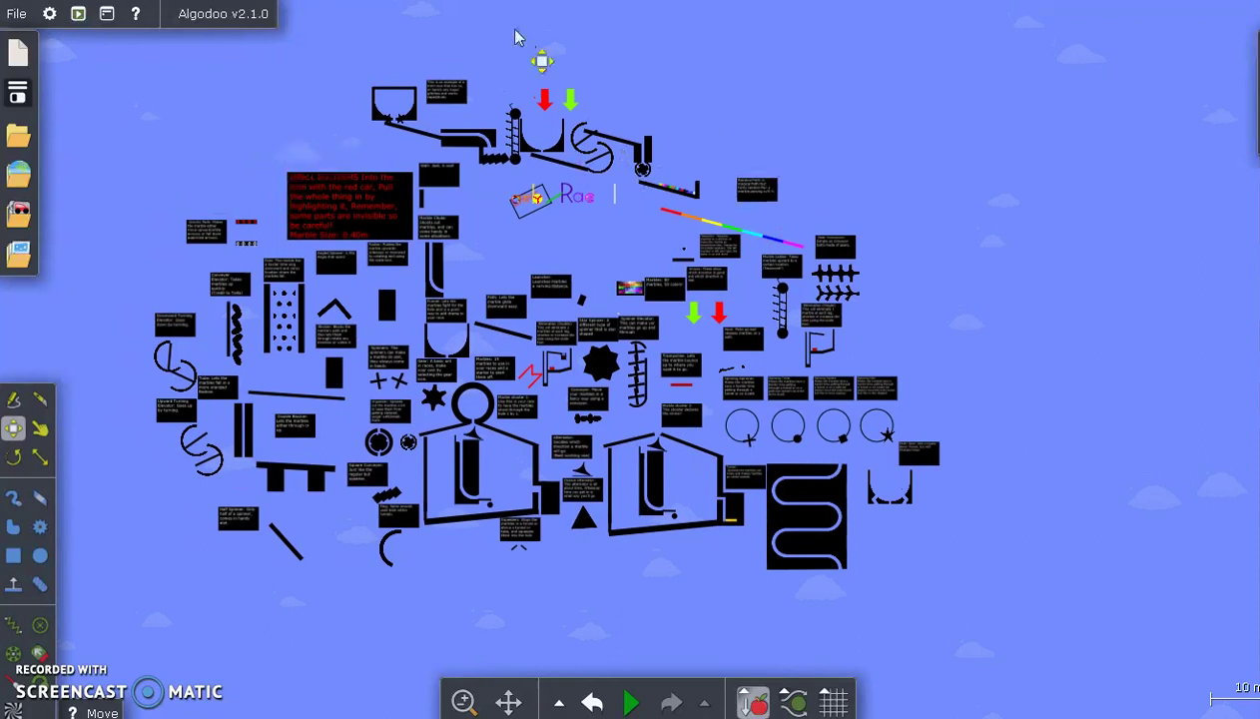
left_click_drag(551, 45, 706, 59)
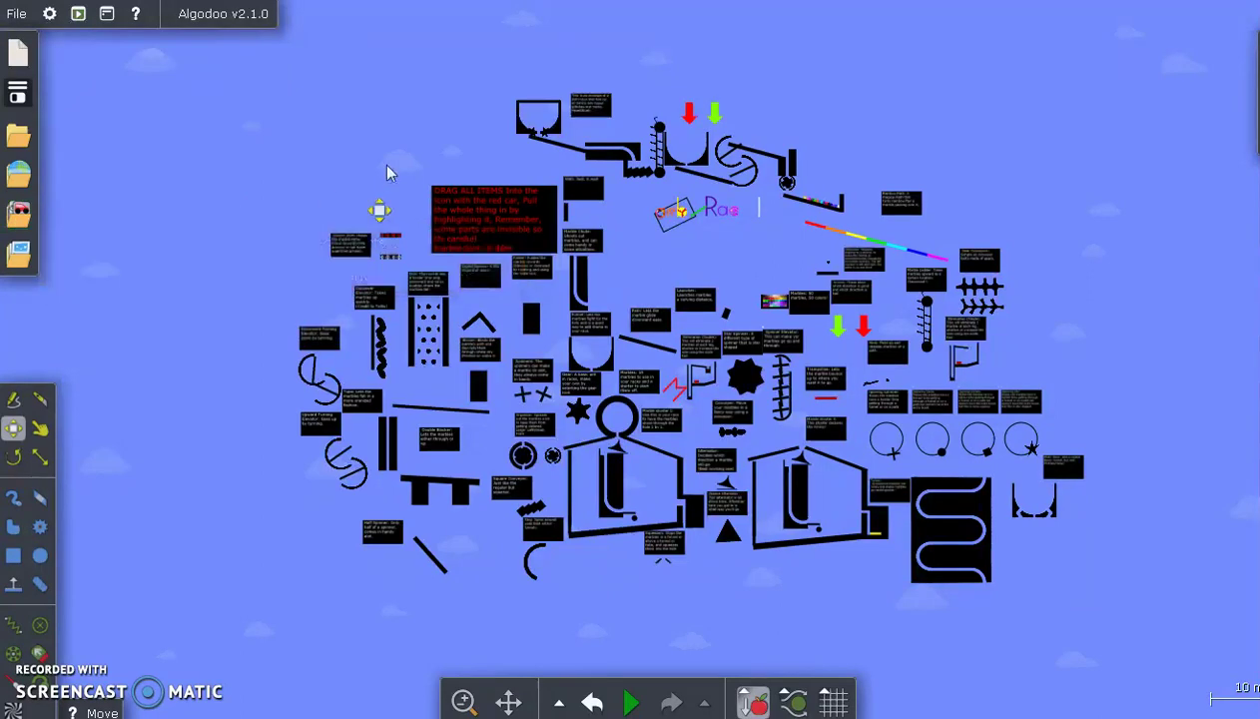
Start a new Default-palette scene and import the 50-colour marble set component.
left_click(25, 55)
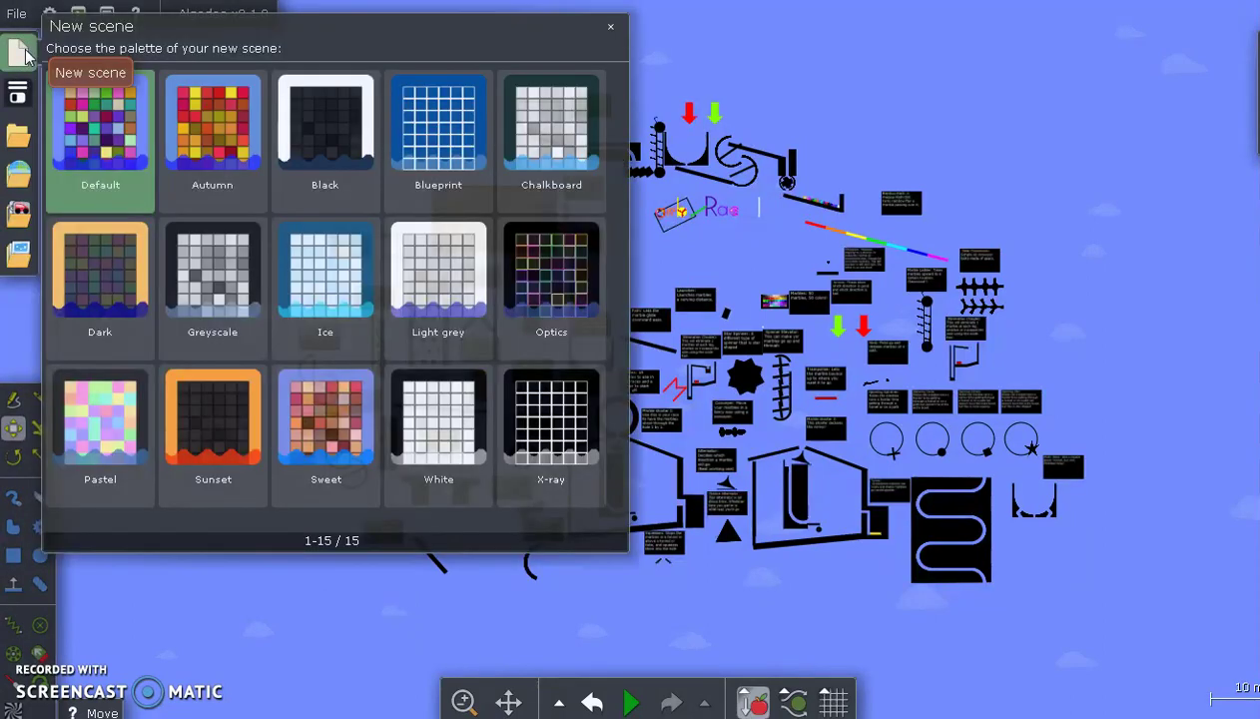
left_click(95, 153)
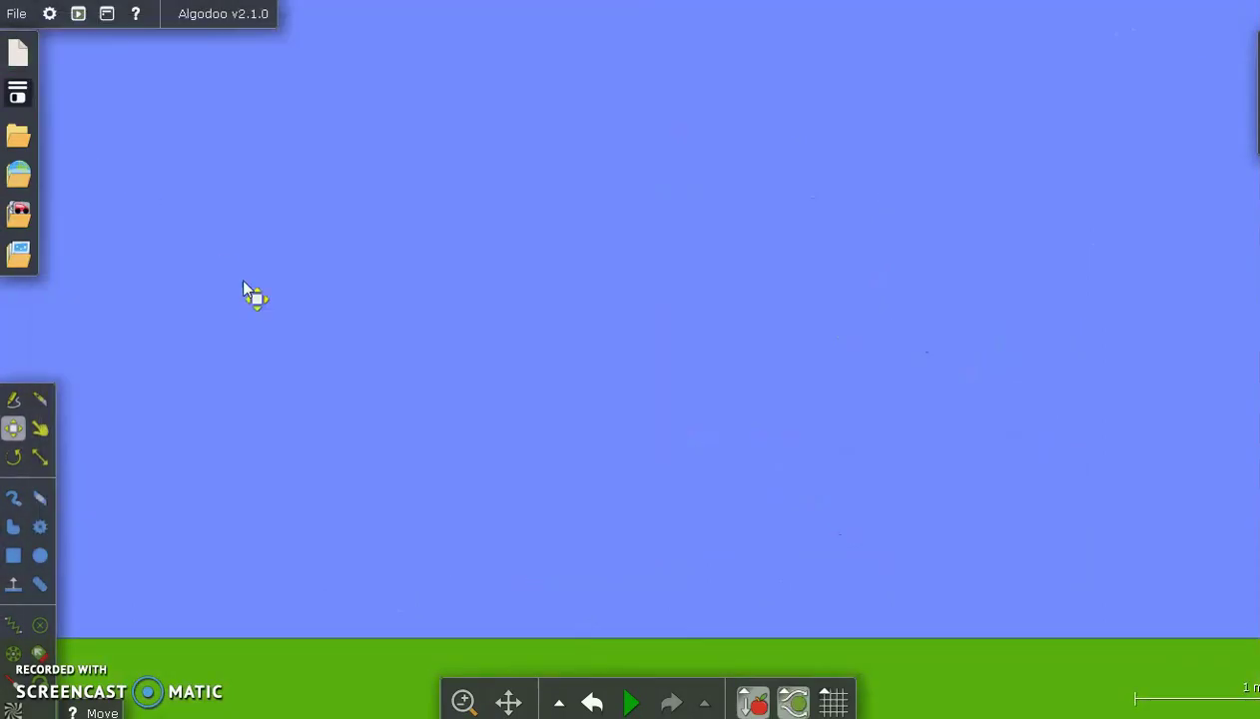
left_click(17, 215)
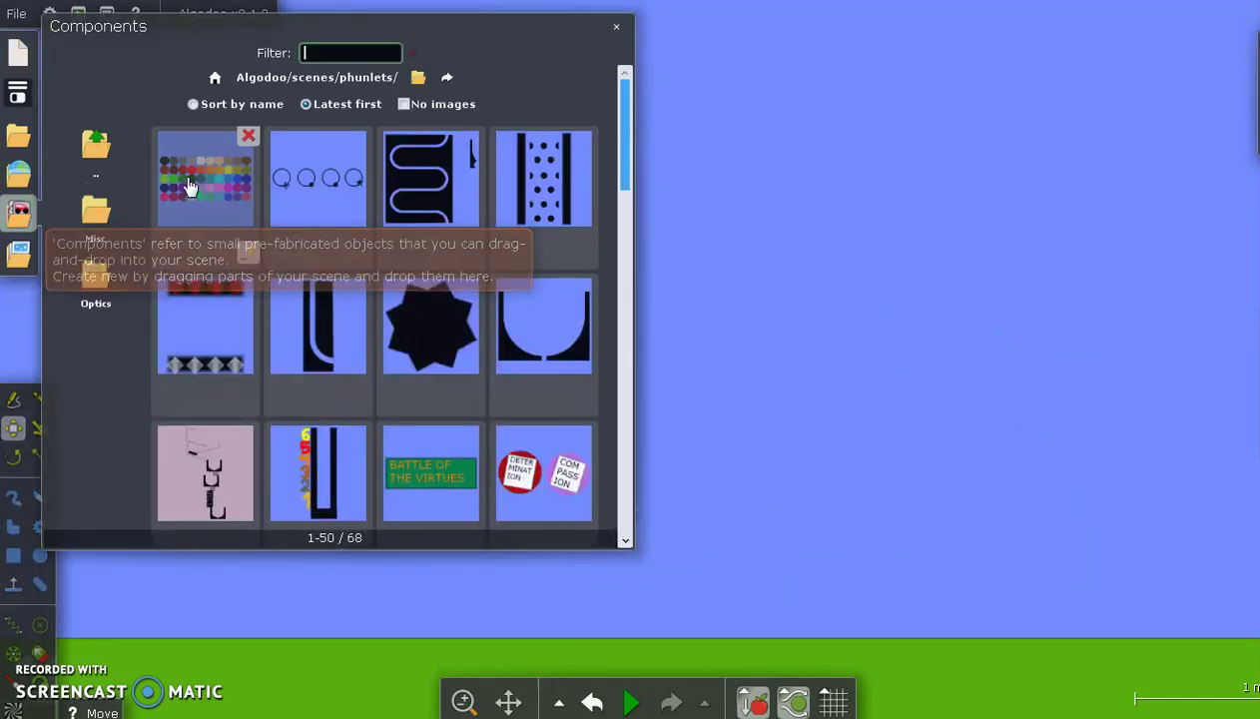
left_click(191, 185)
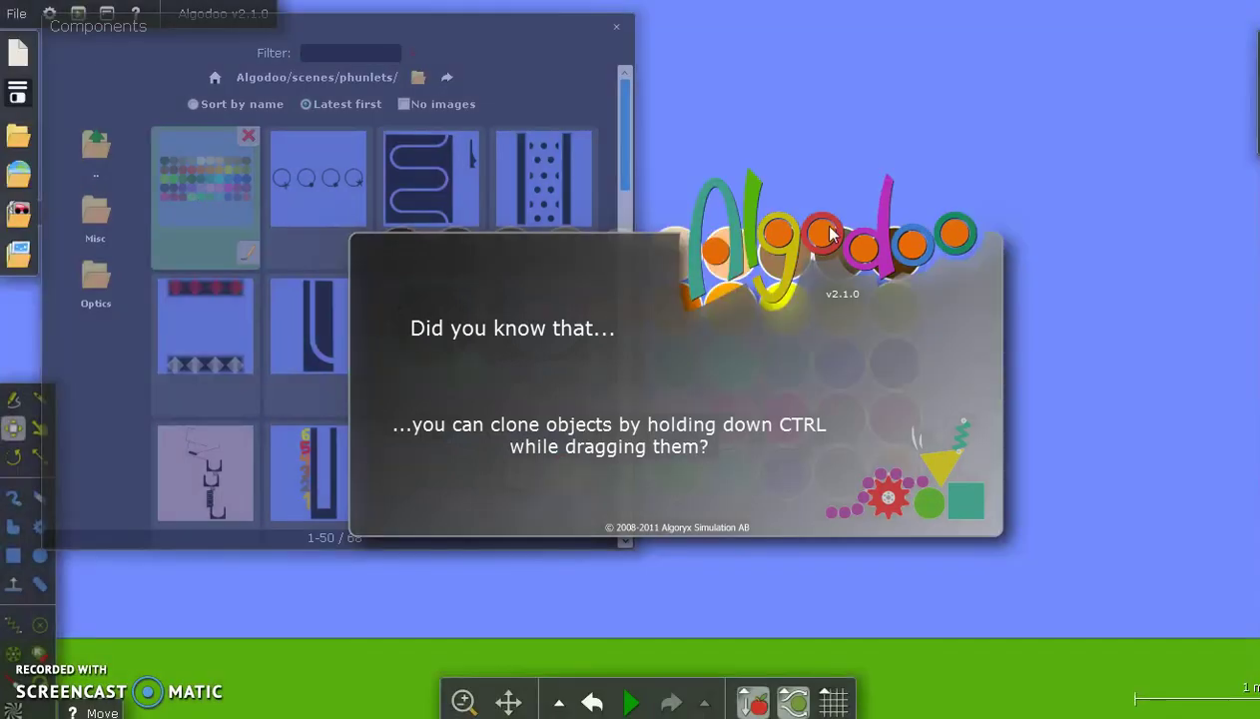
scroll(699, 313, "down", 10)
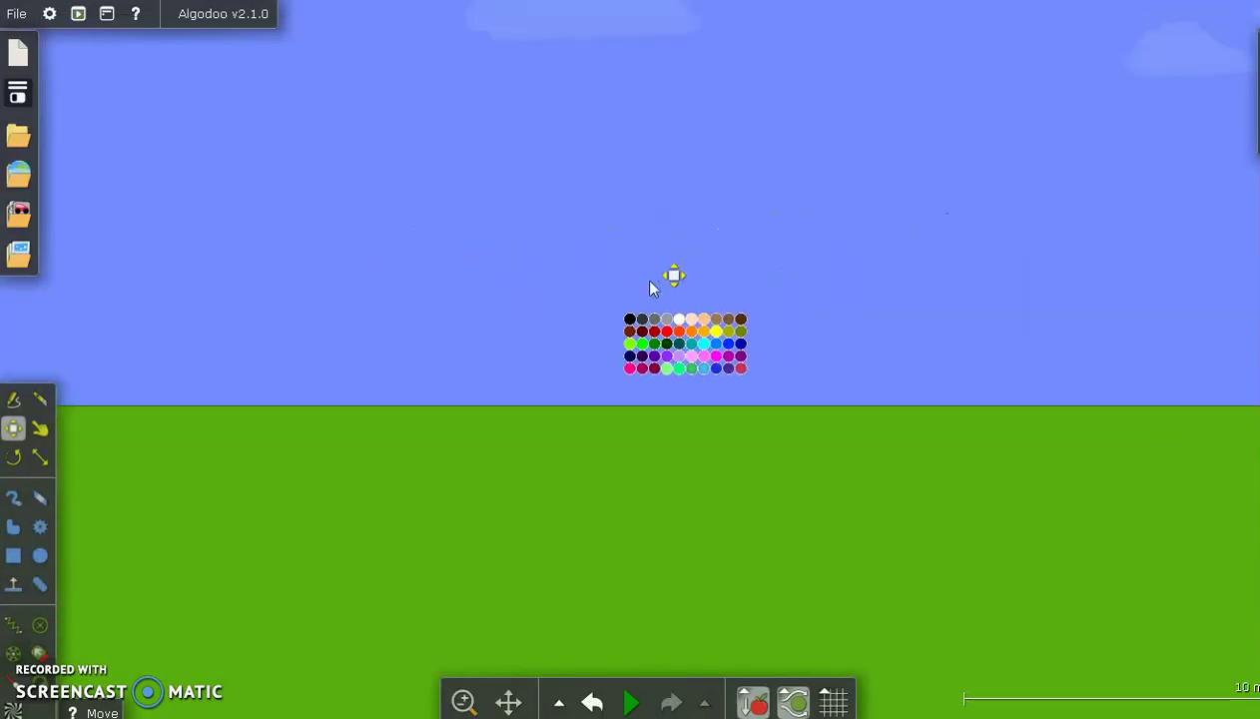
Drag in the U-shaped bowl component and place it up and left of the marbles.
left_click(18, 213)
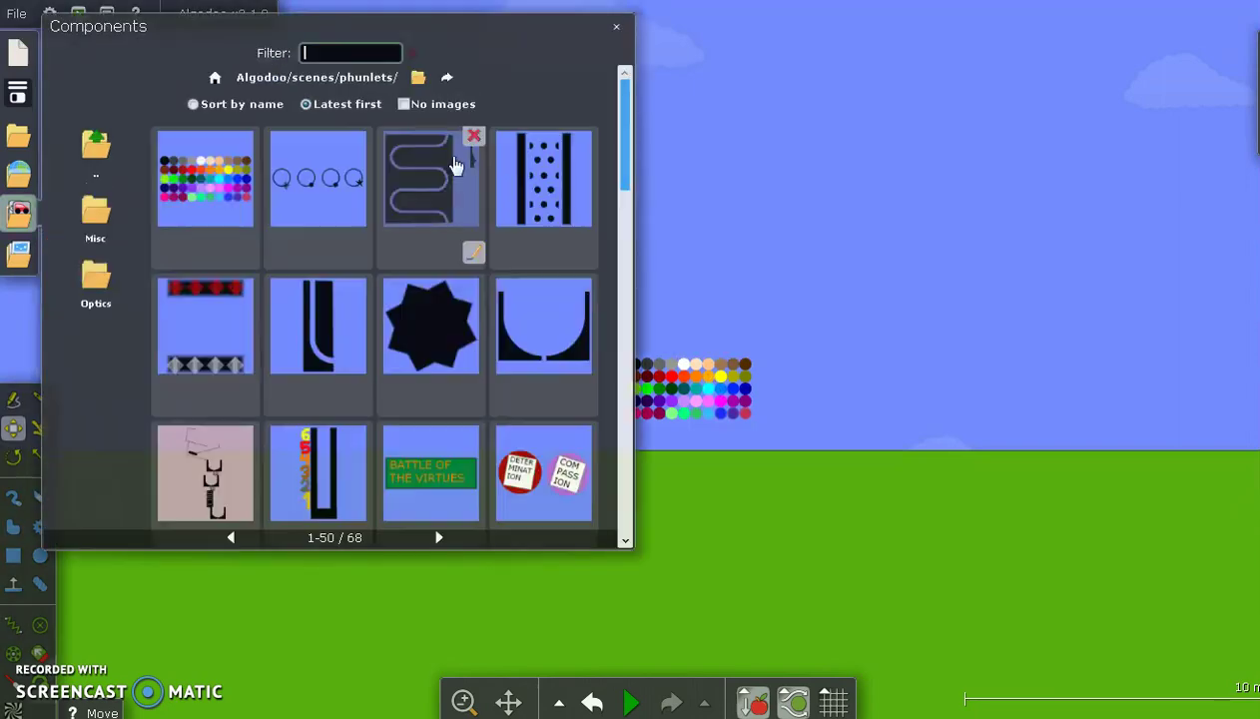
left_click_drag(536, 326, 532, 332)
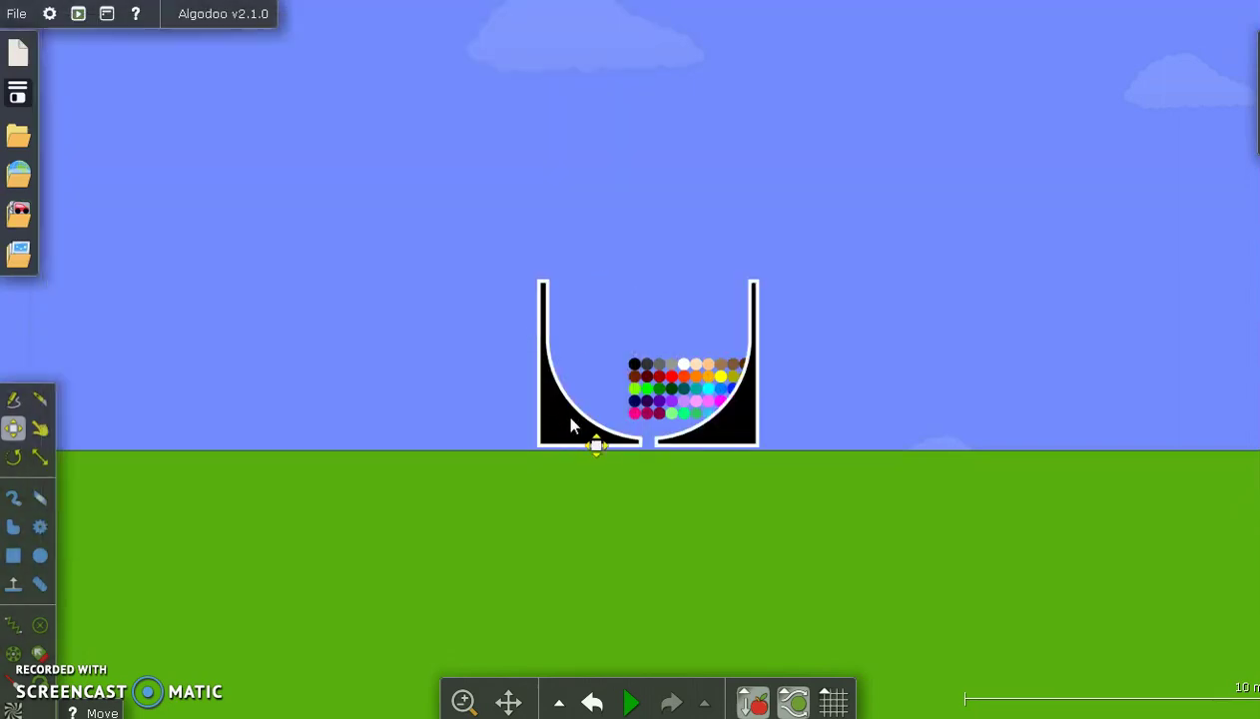
left_click_drag(563, 411, 379, 237)
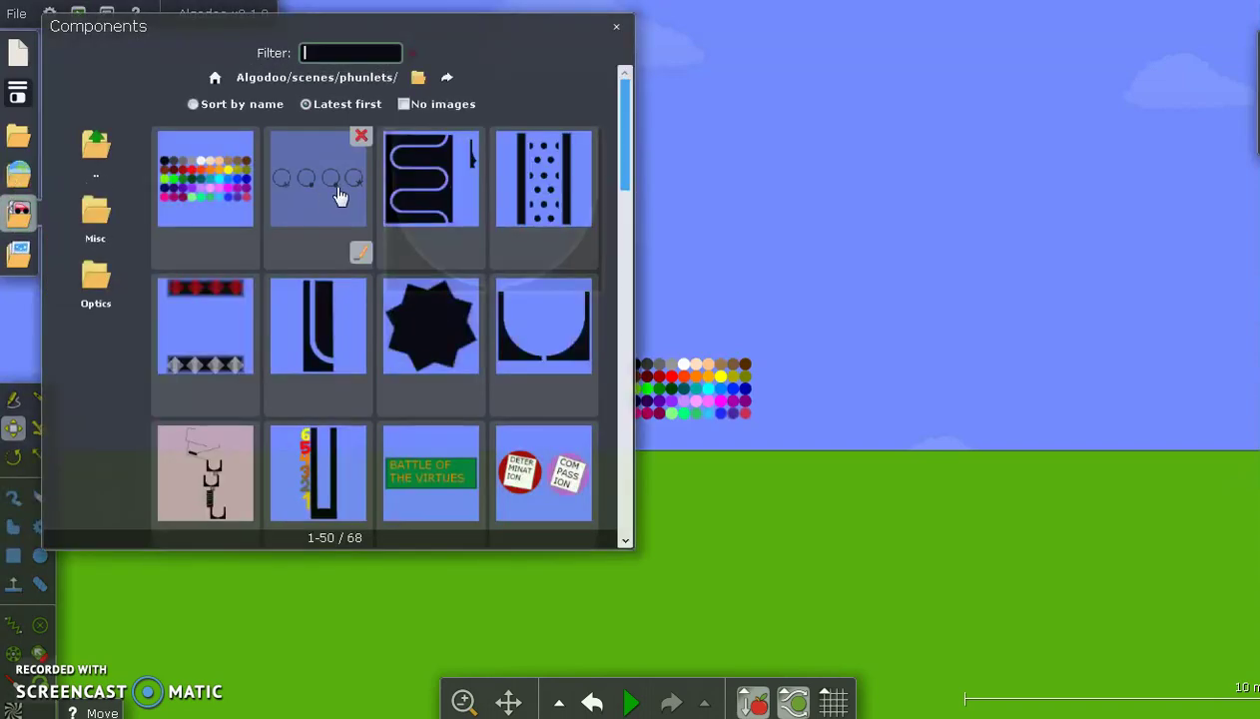
Import the S-shaped tunnel component, move it to the left, and deselect it.
left_click(437, 204)
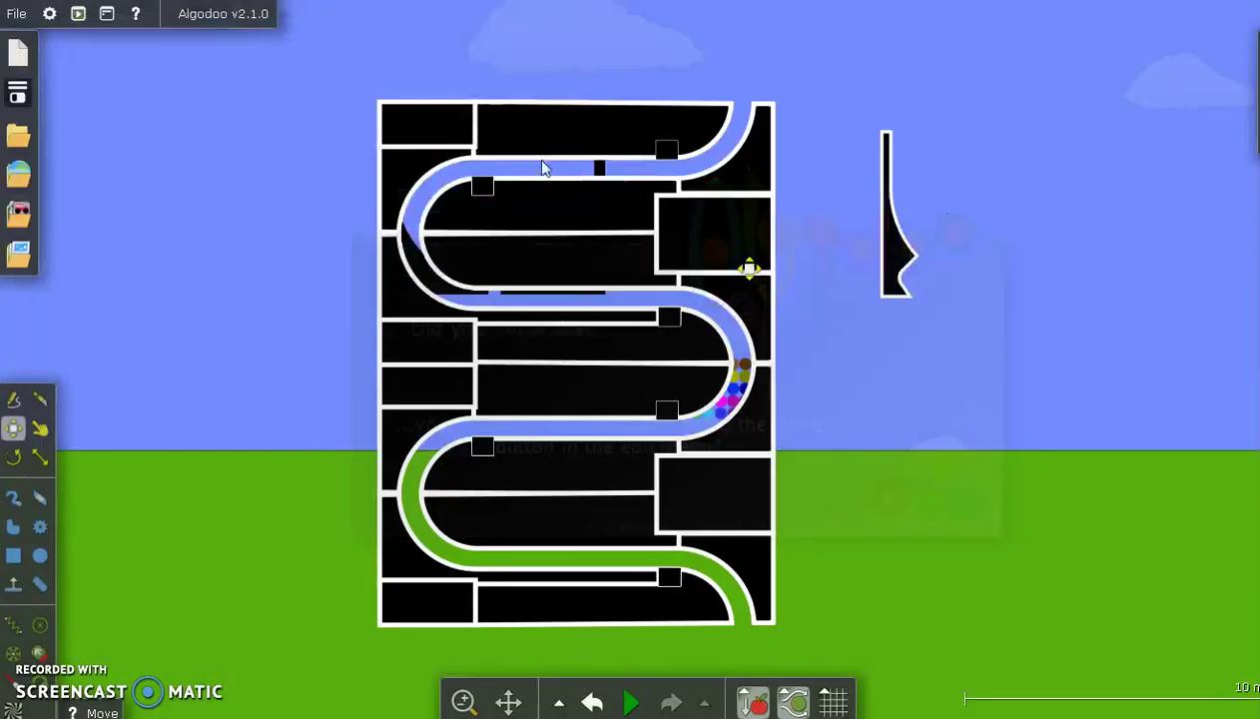
left_click_drag(675, 183, 362, 85)
left_click(79, 174)
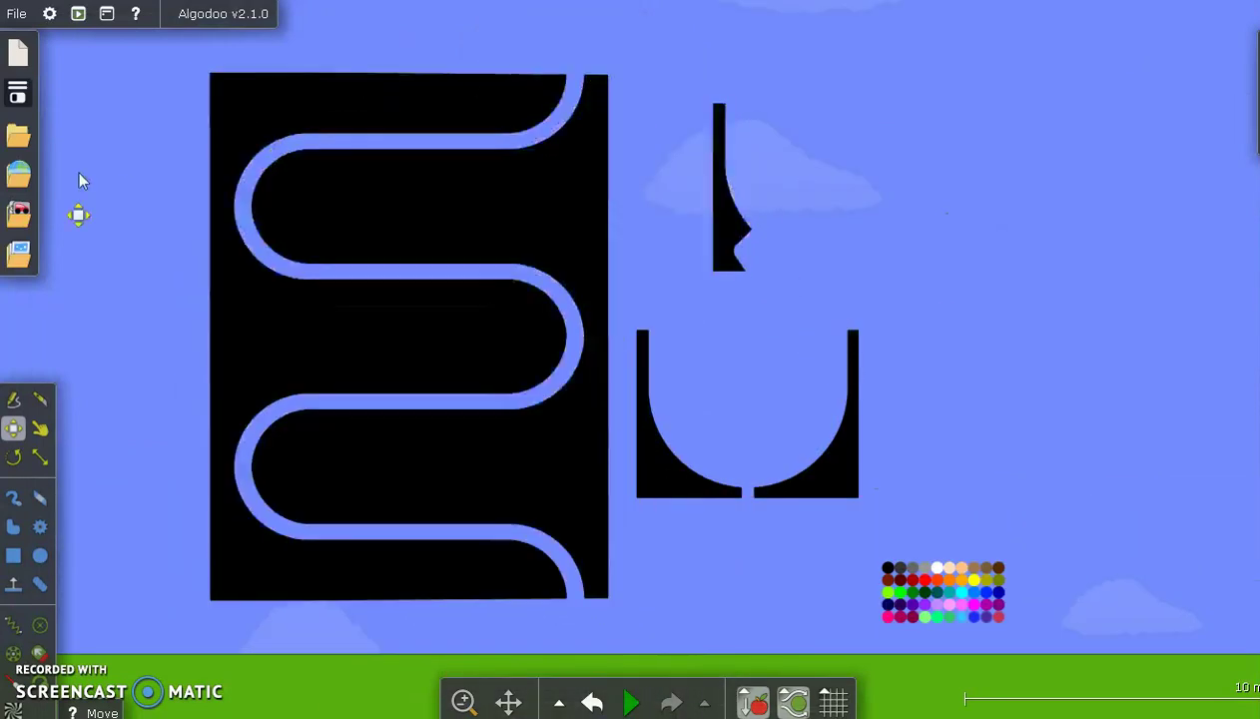
Erase the flipper-shaped piece beside the S-track tunnel, keeping the tunnel, bowl and marbles.
right_click(719, 199)
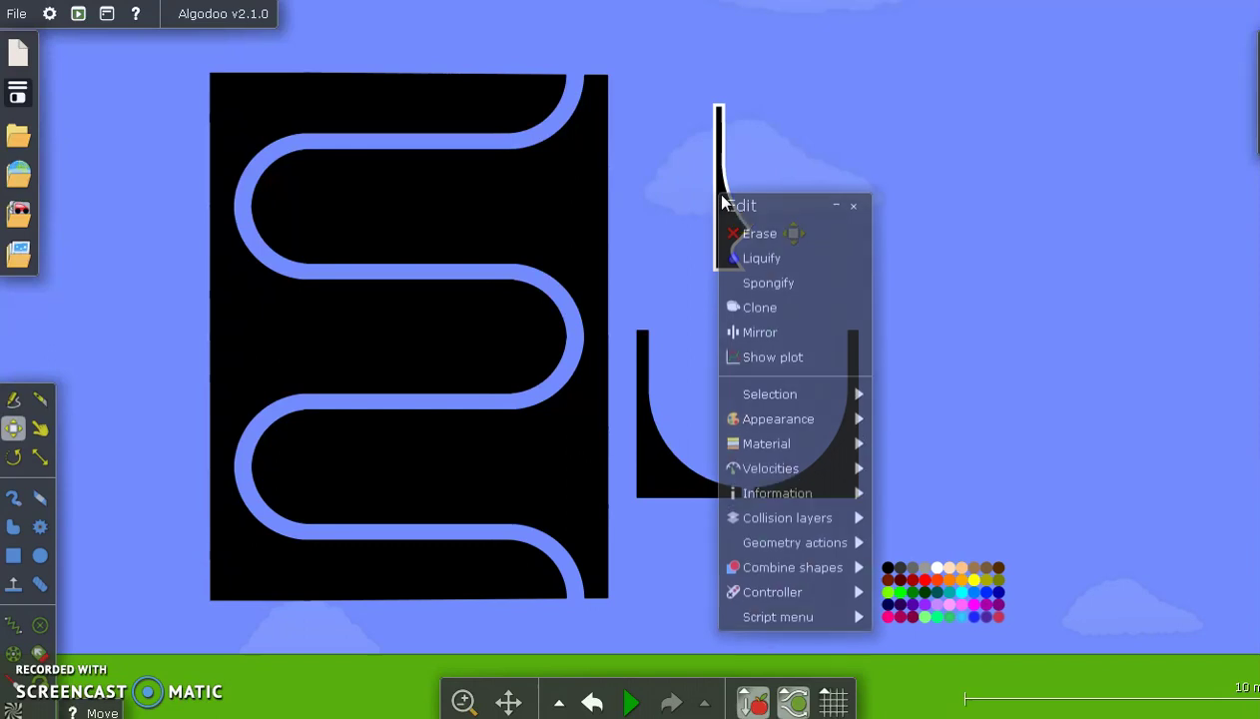
left_click(789, 241)
scroll(697, 267, "down", 1)
scroll(704, 267, "down", 2)
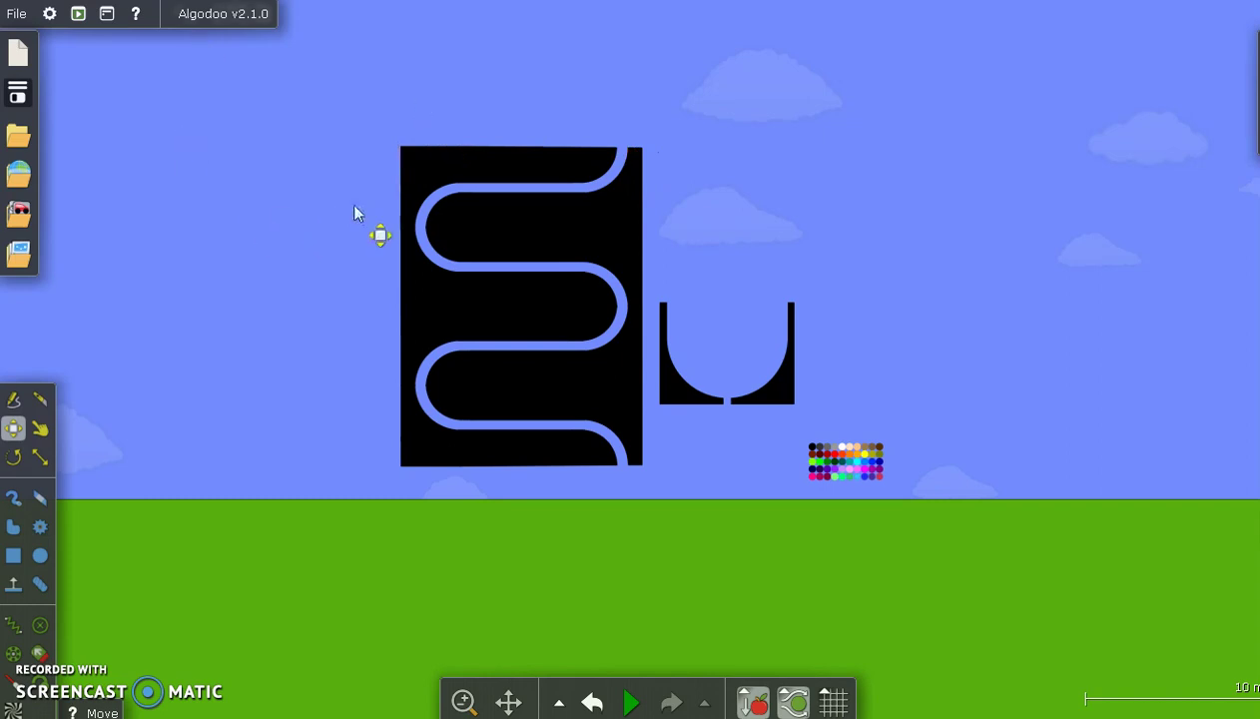
scroll(884, 499, "up", 5)
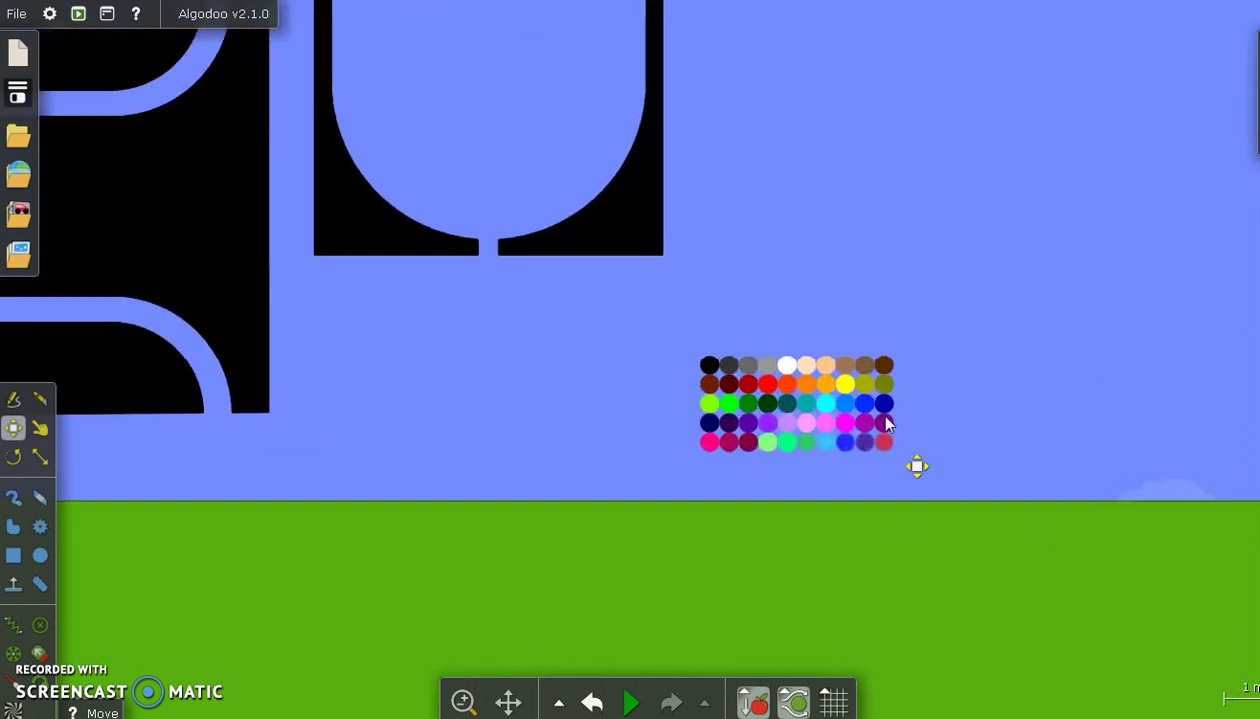
scroll(885, 424, "up", 4)
scroll(813, 515, "up", 3)
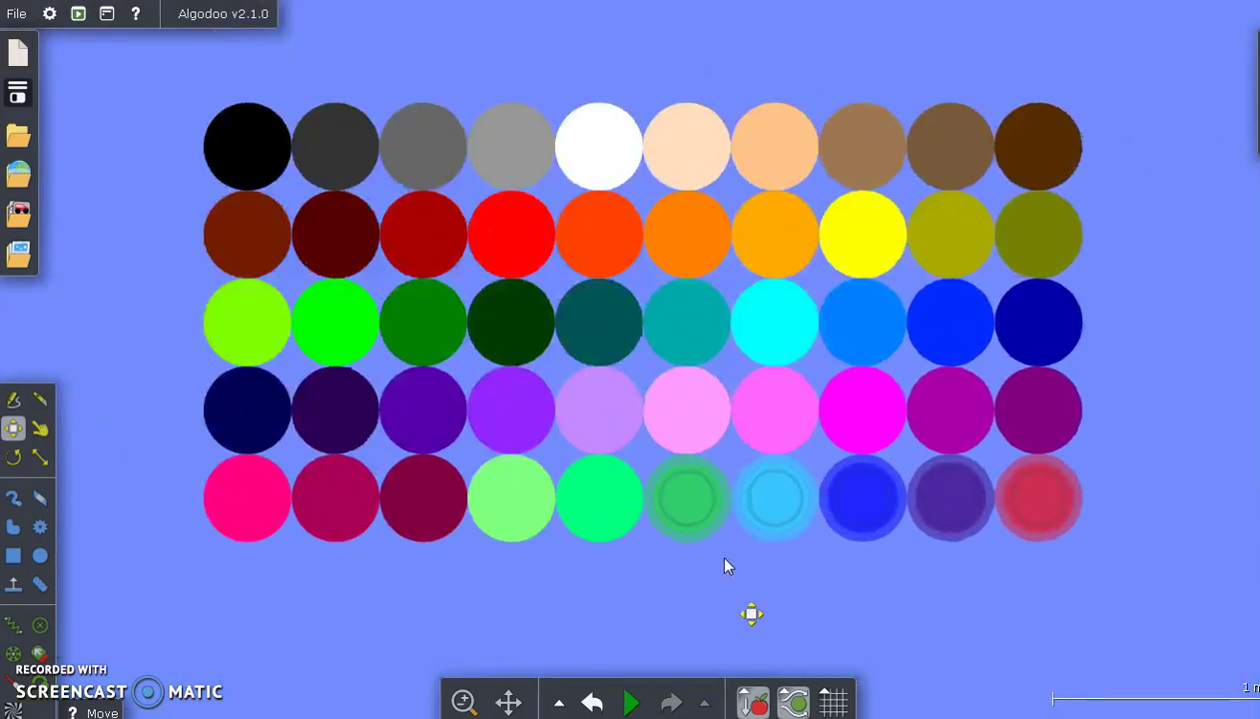